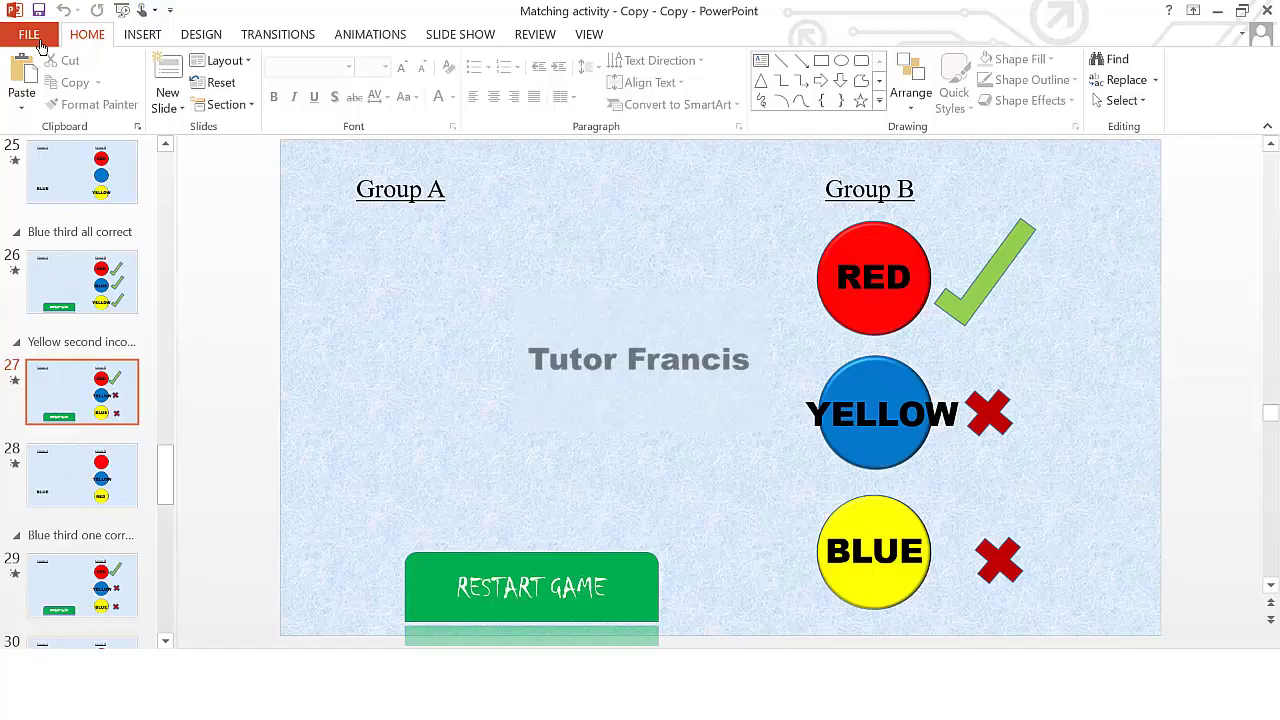
Create a new blank presentation
click(40, 46)
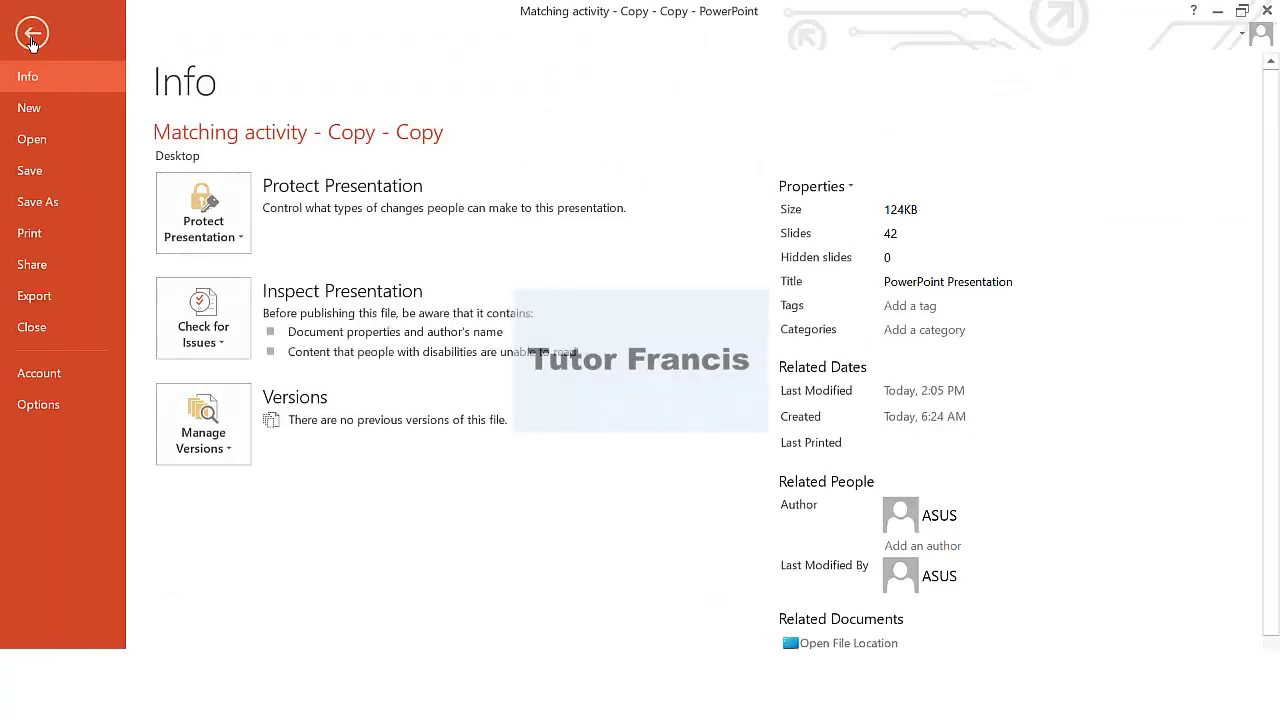
click(42, 118)
click(238, 274)
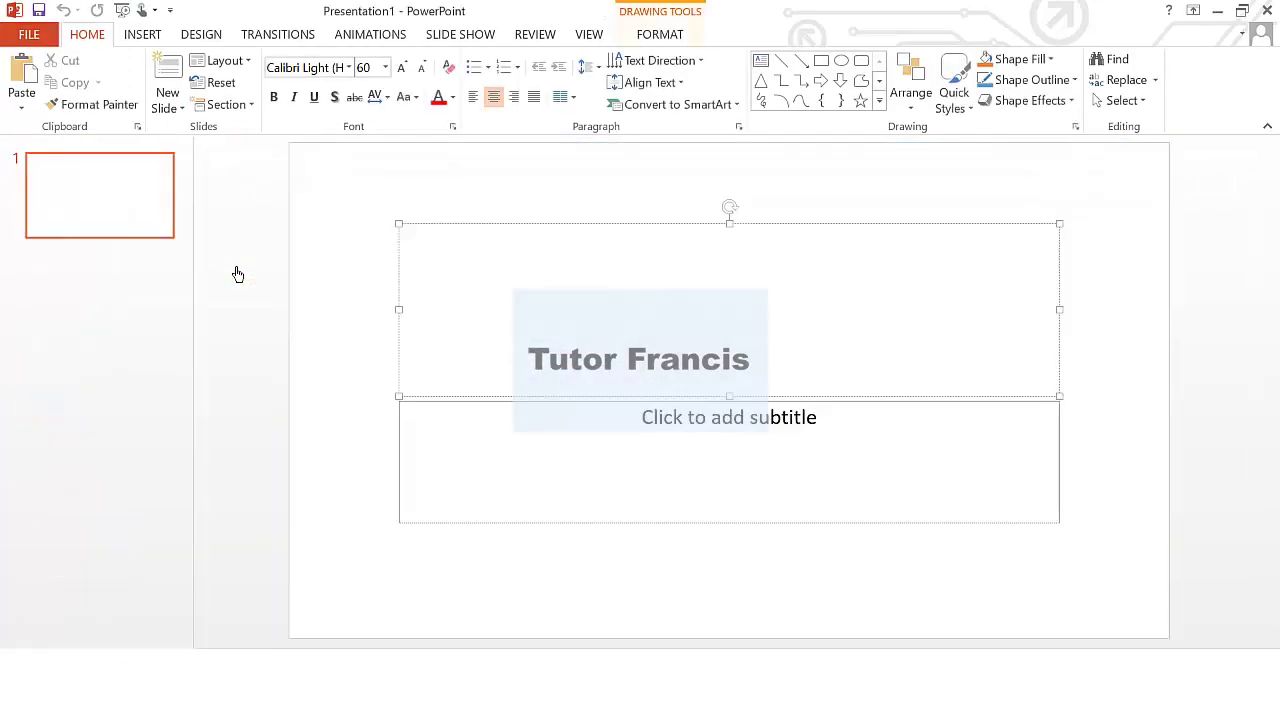
Delete the title and subtitle placeholders from the first slide
click(450, 229)
key(Delete)
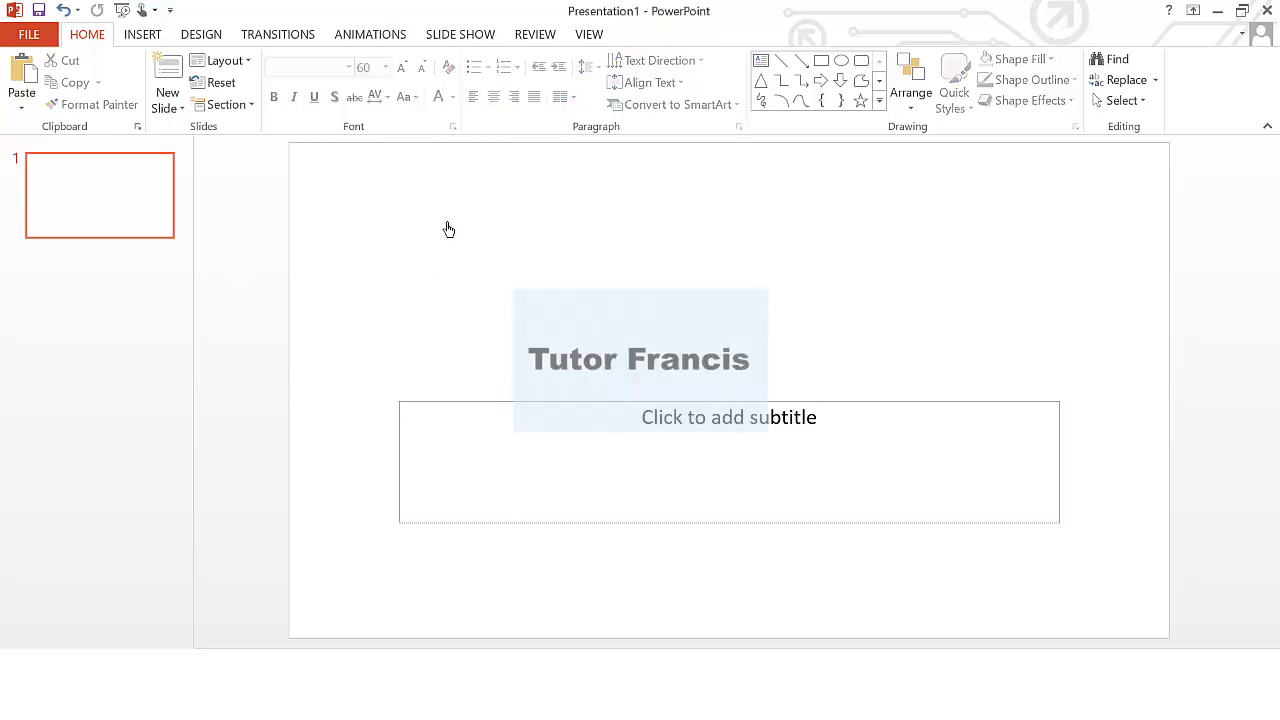
click(494, 406)
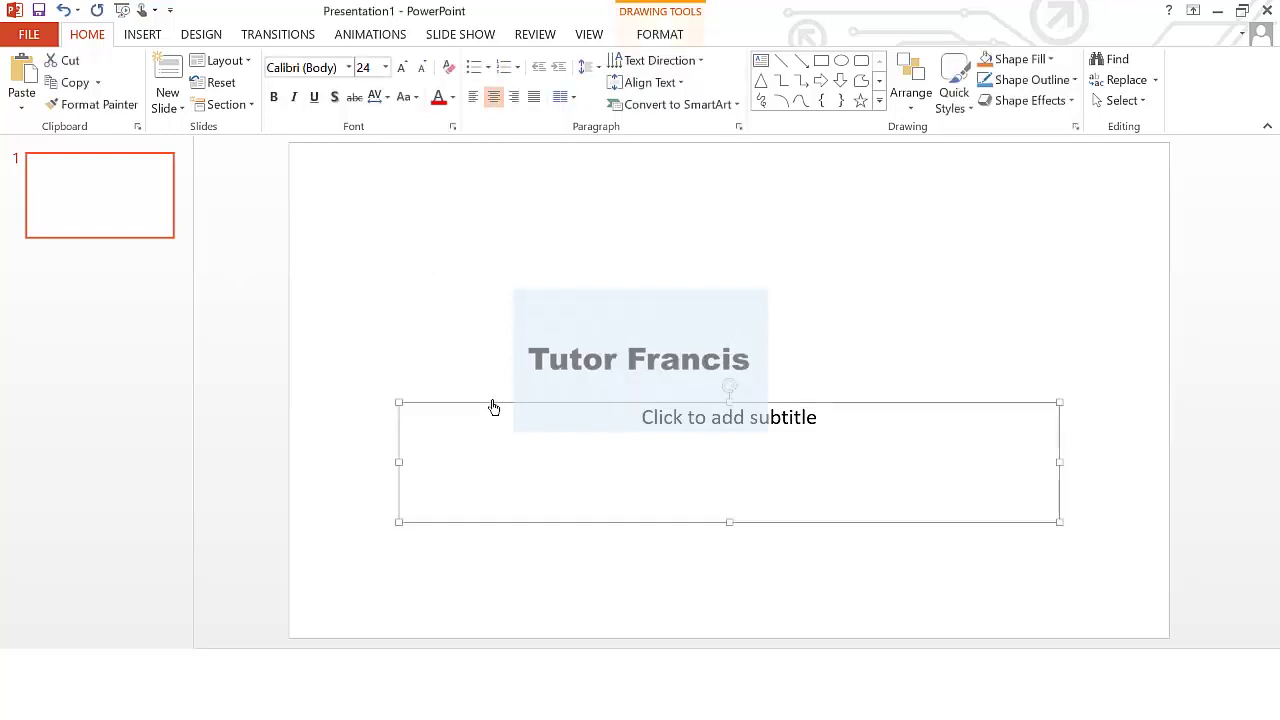
key(Delete)
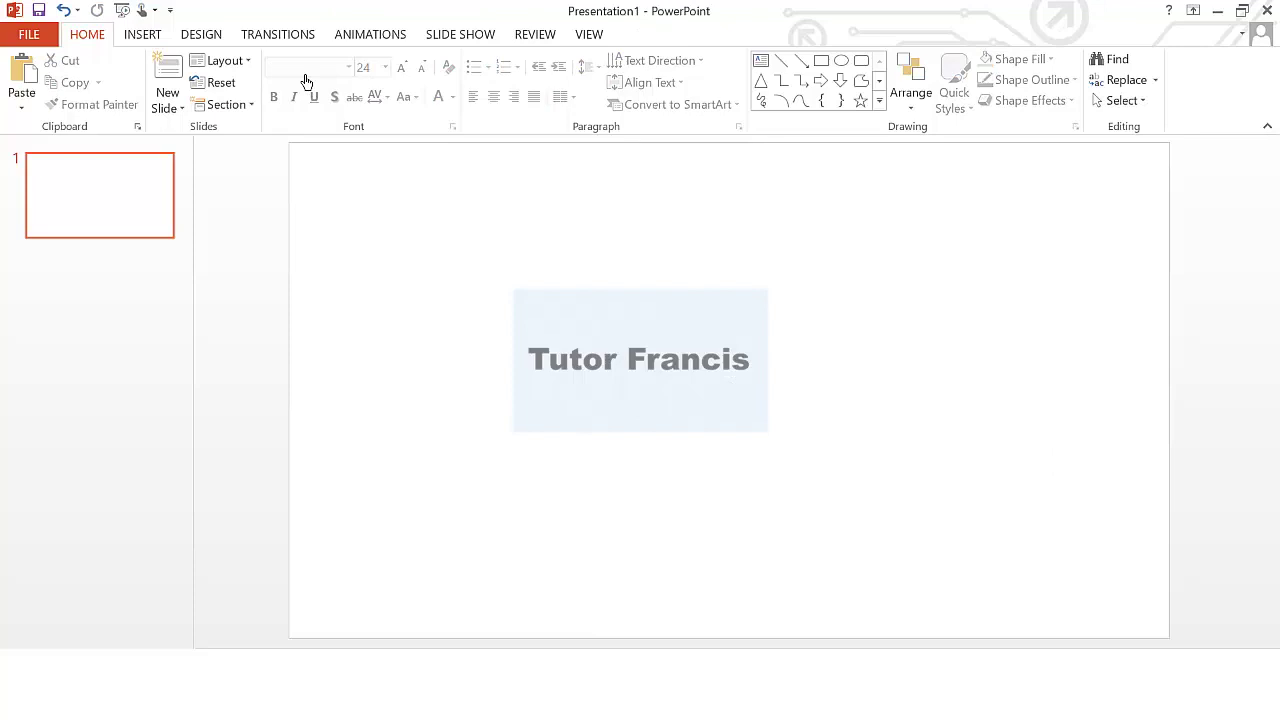
Draw a circle about 1.98" in diameter near the upper-right part of the slide
click(150, 36)
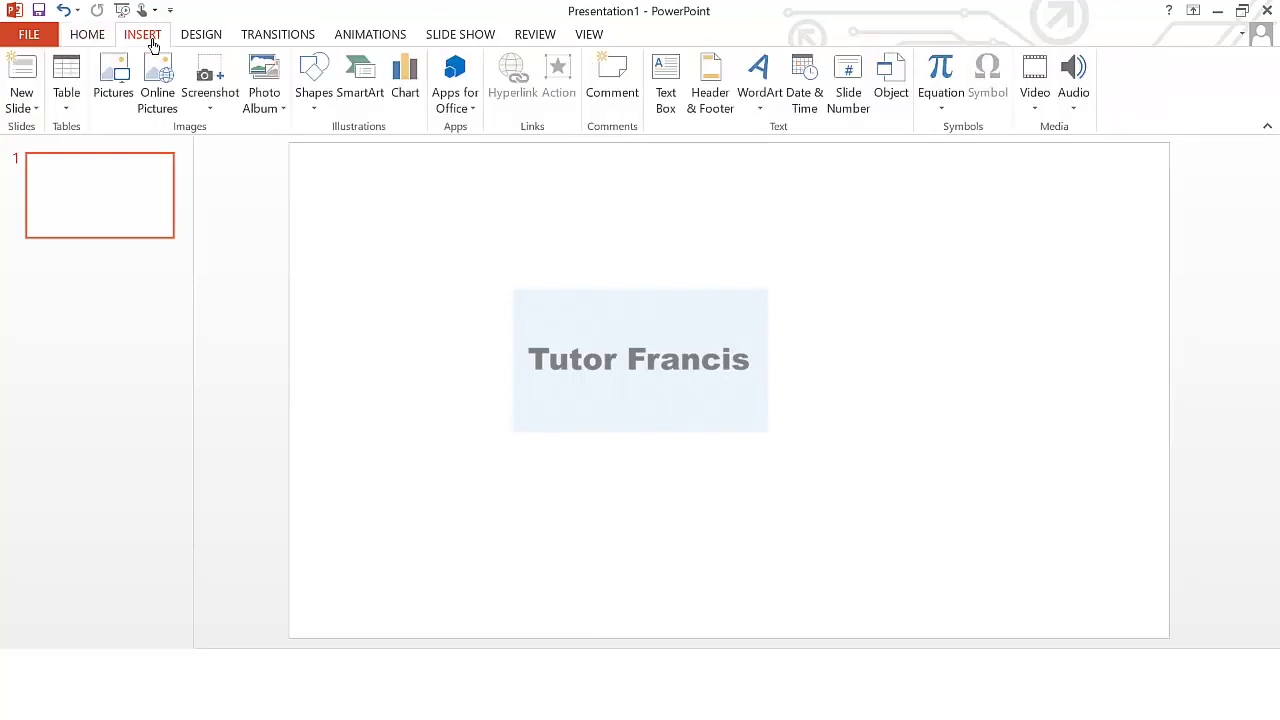
click(310, 96)
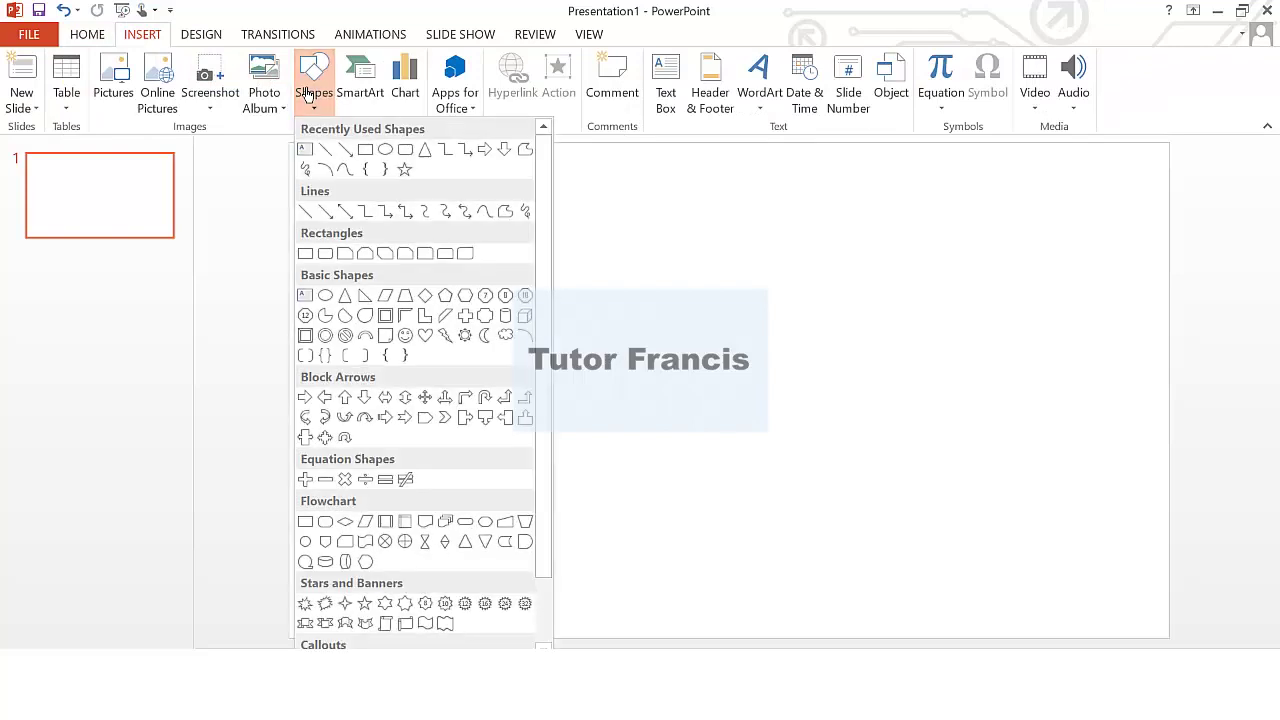
click(385, 152)
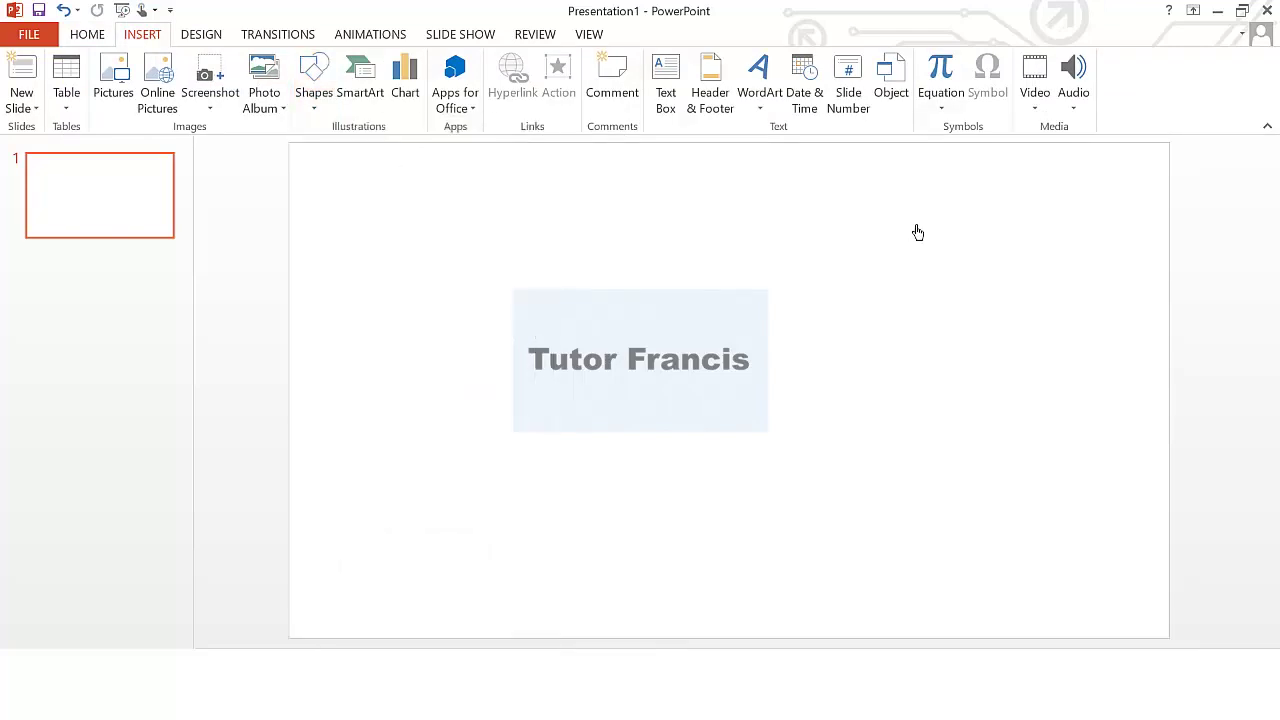
drag(920, 234, 941, 297)
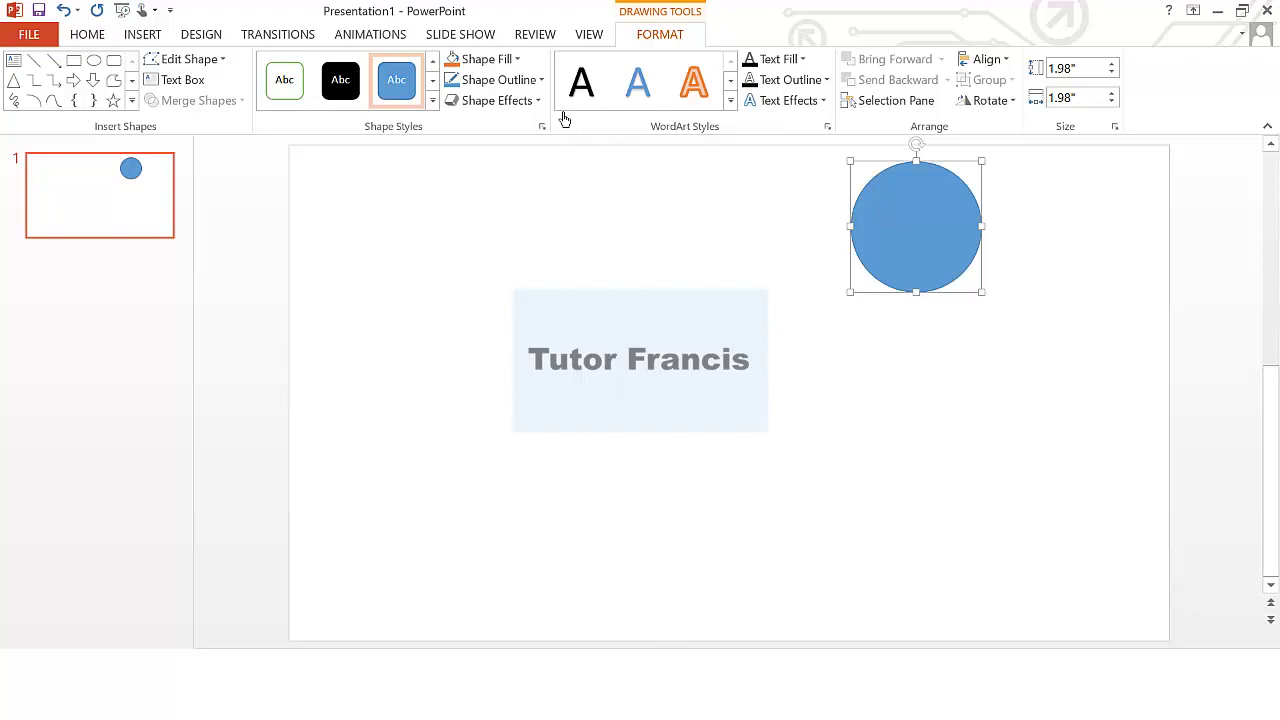
Fill the circle with the standard blue colour and apply the Circle bevel effect to it
click(511, 59)
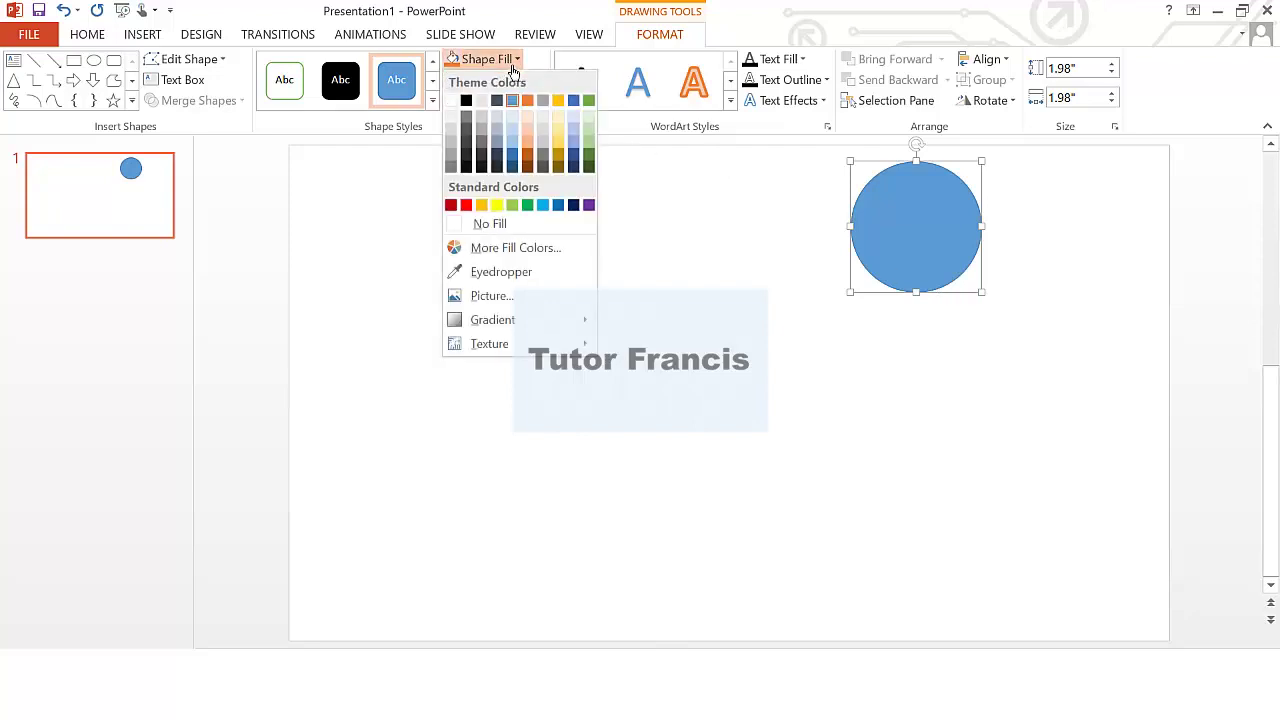
click(557, 209)
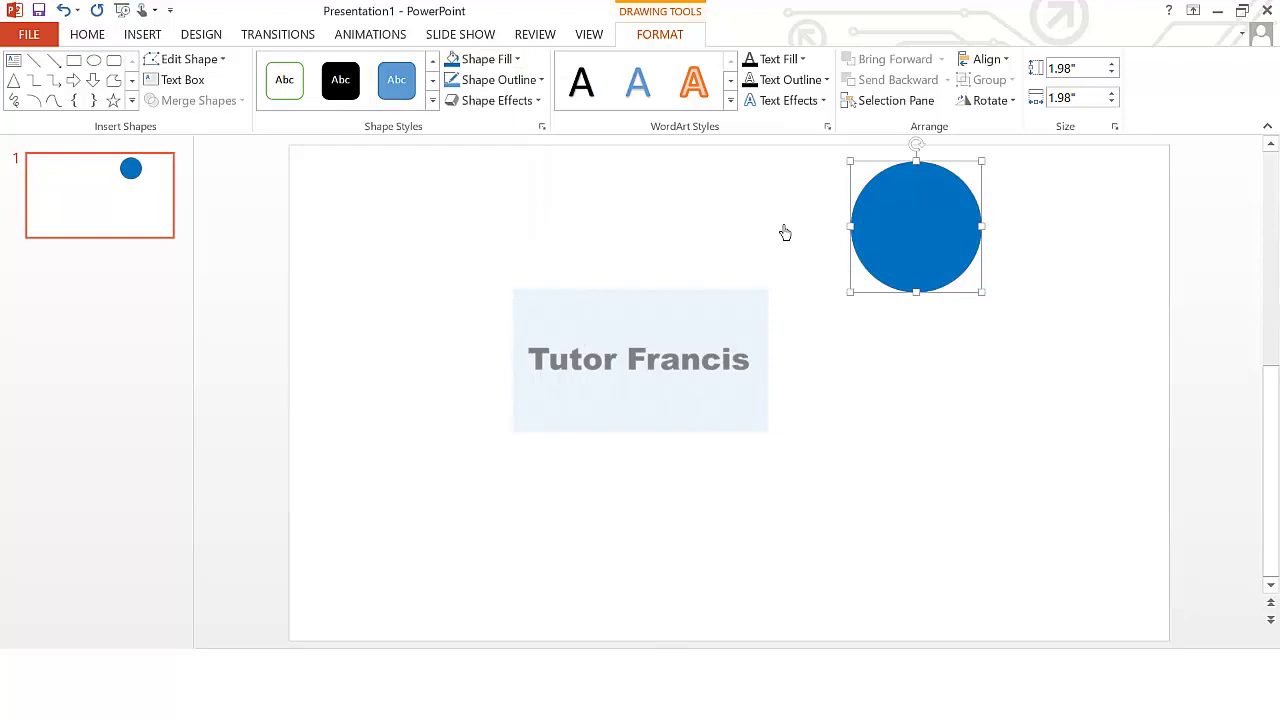
click(523, 102)
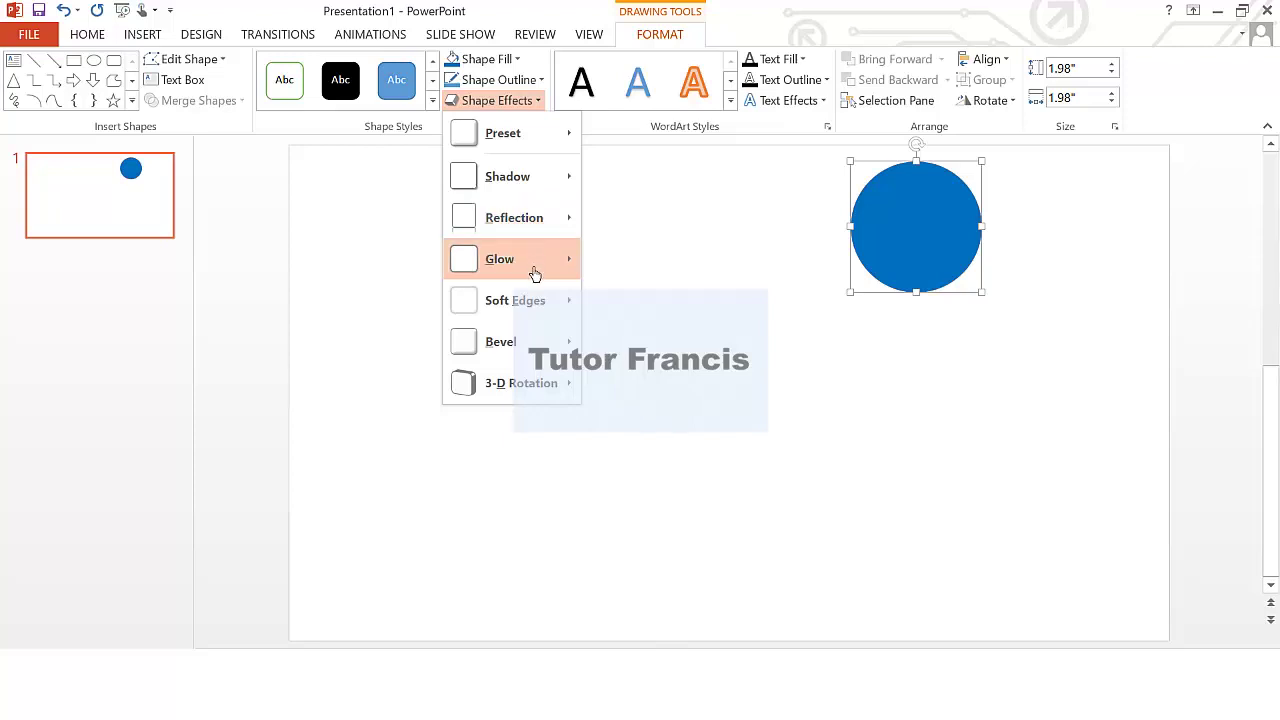
mouse_move(535, 274)
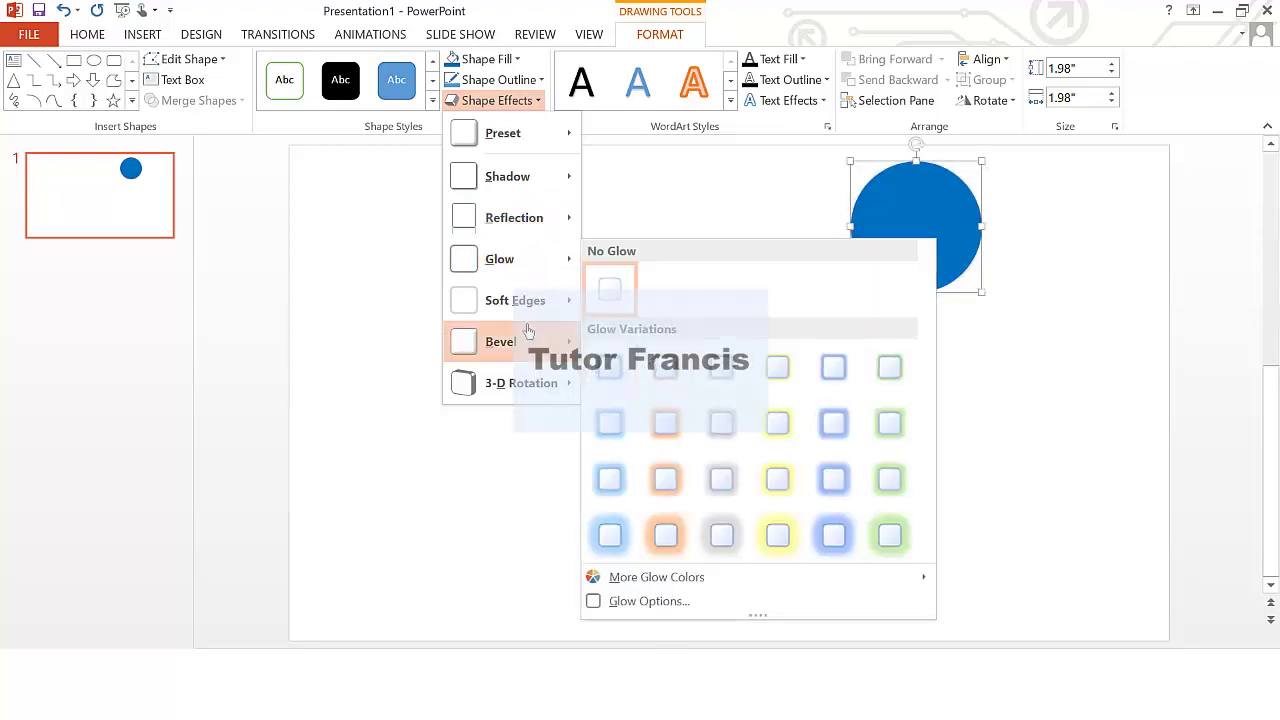
mouse_move(523, 321)
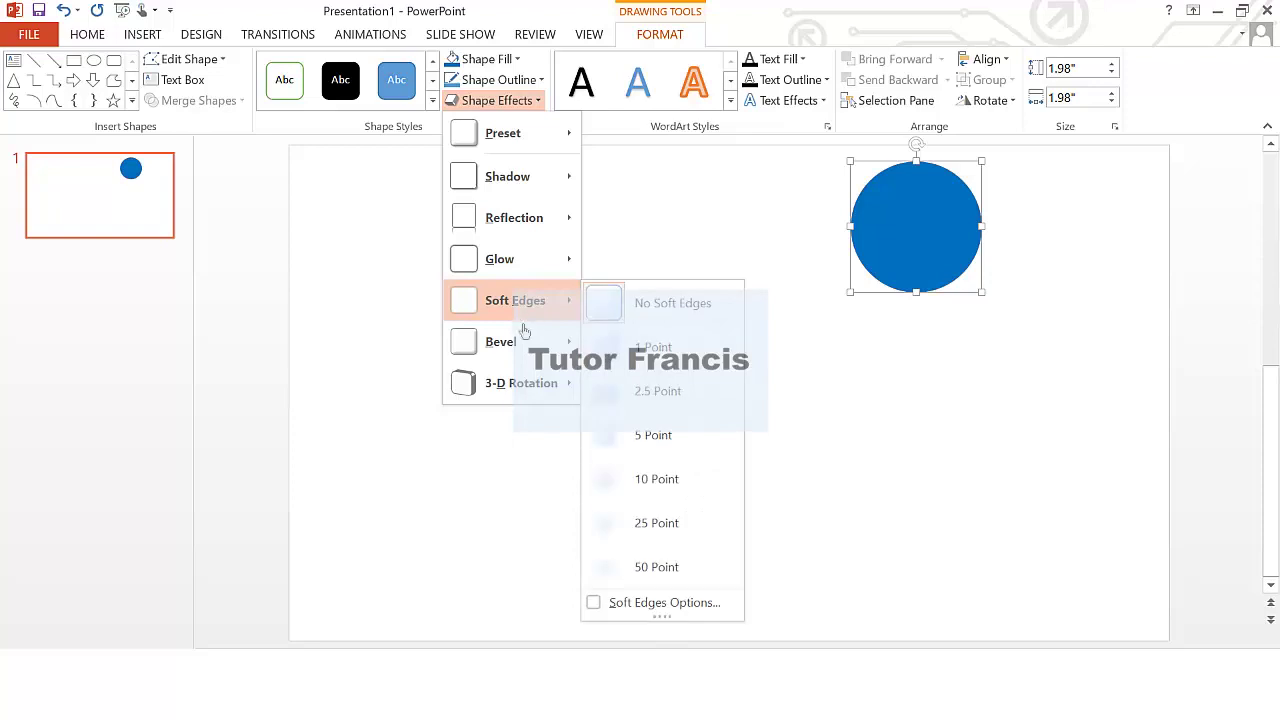
mouse_move(530, 350)
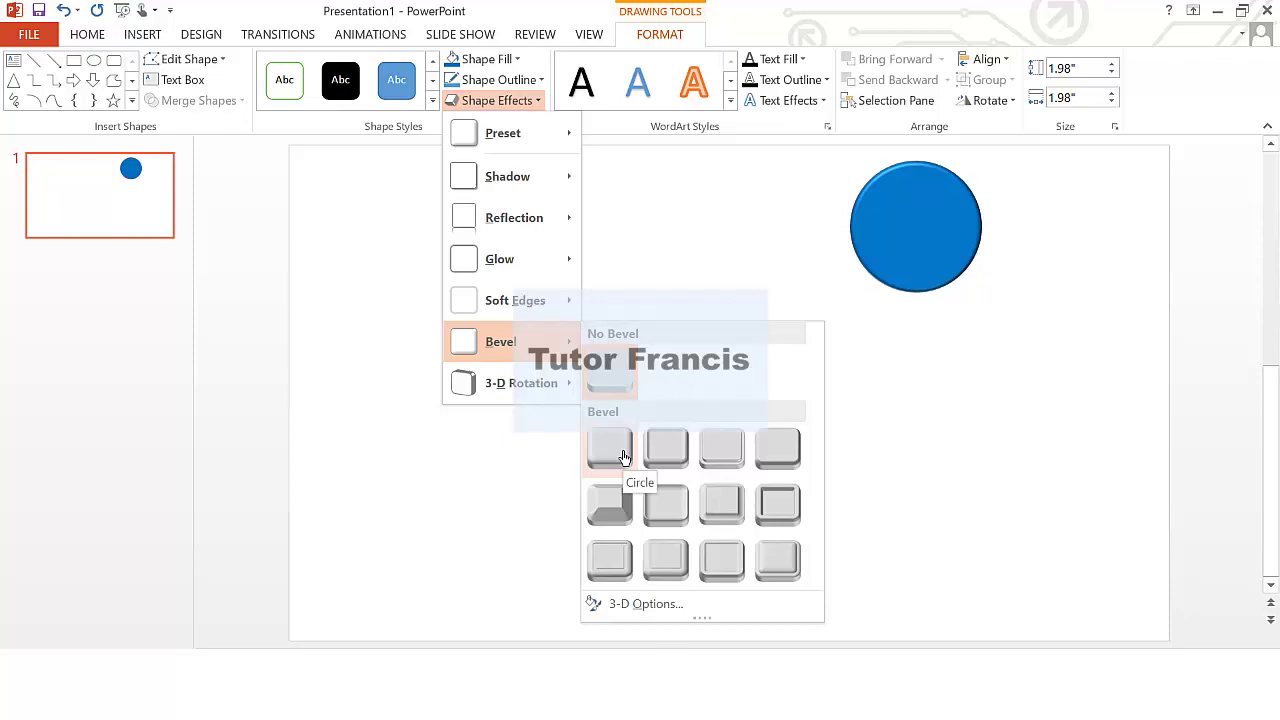
click(611, 449)
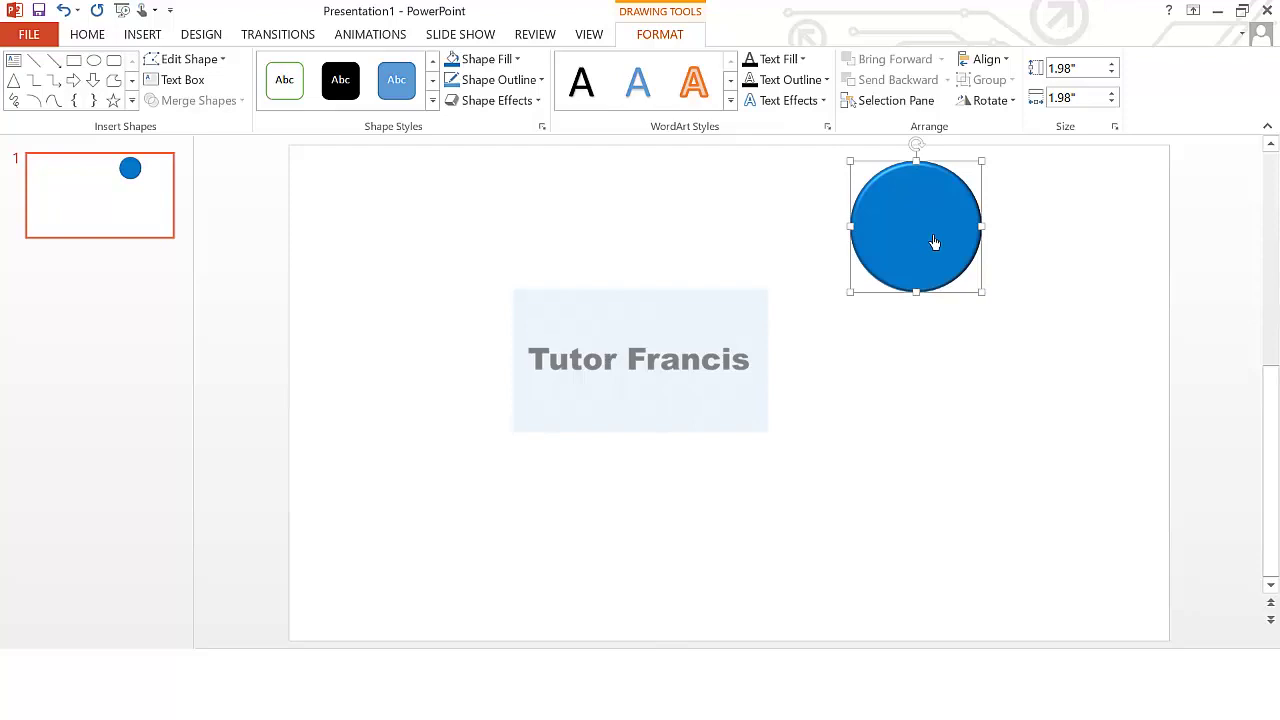
Duplicate the blue circle below the original and nudge the original slightly upward
drag(934, 243, 931, 420)
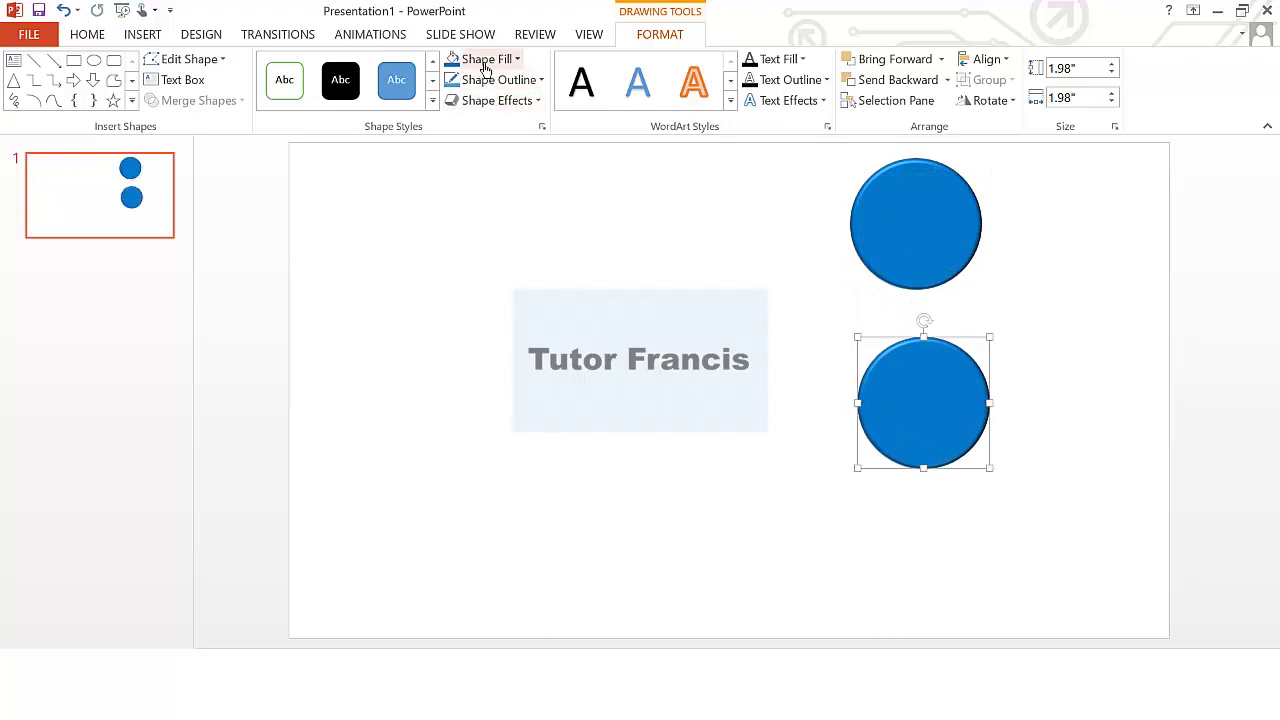
click(901, 233)
key(Up)
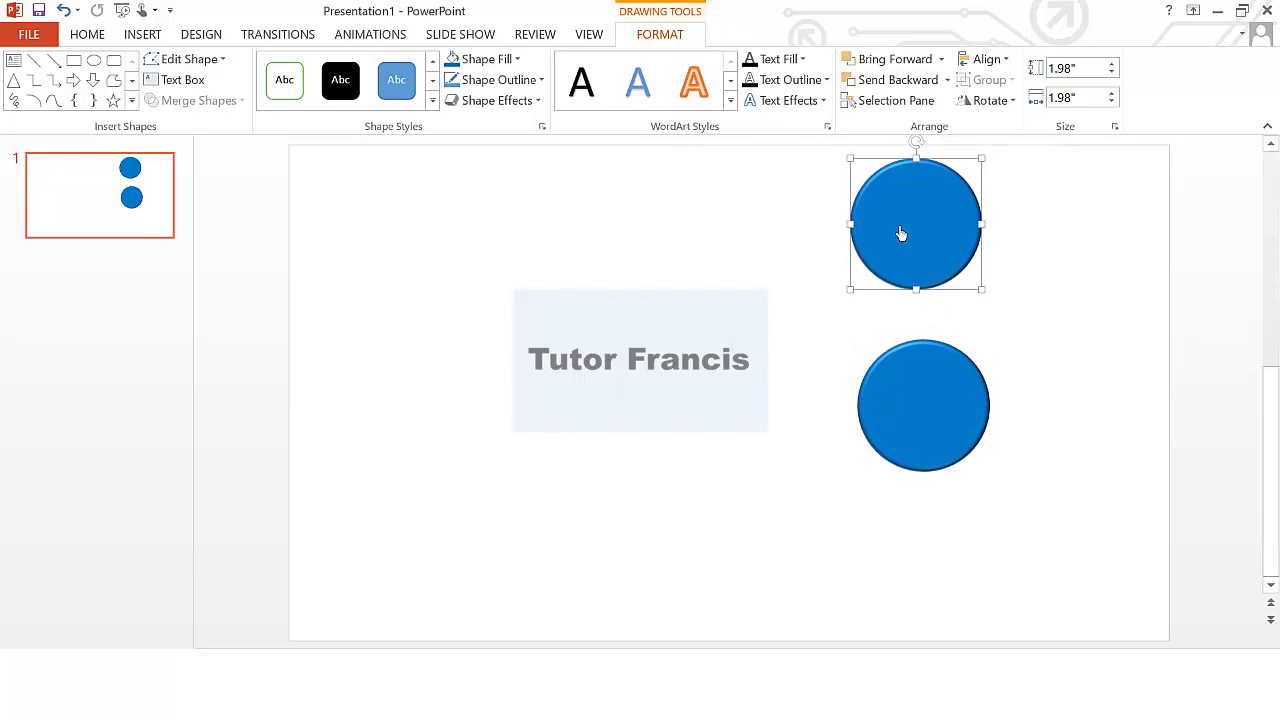
right_click(901, 233)
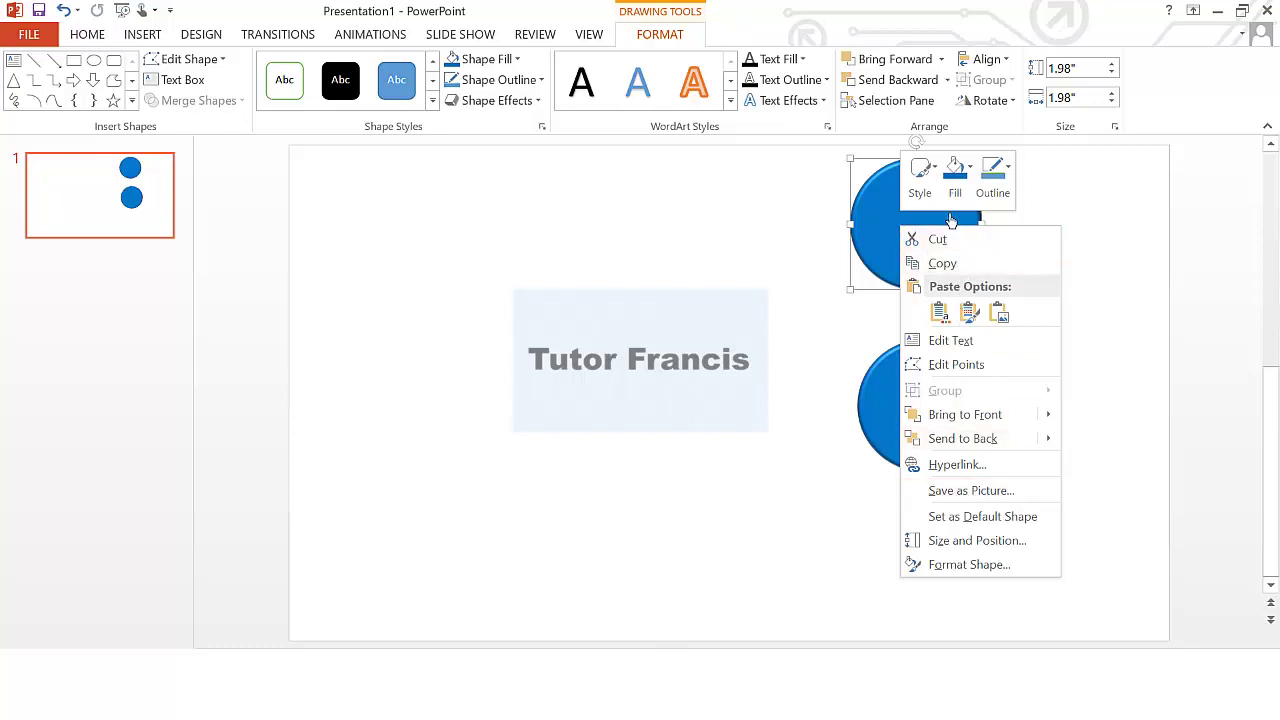
click(883, 238)
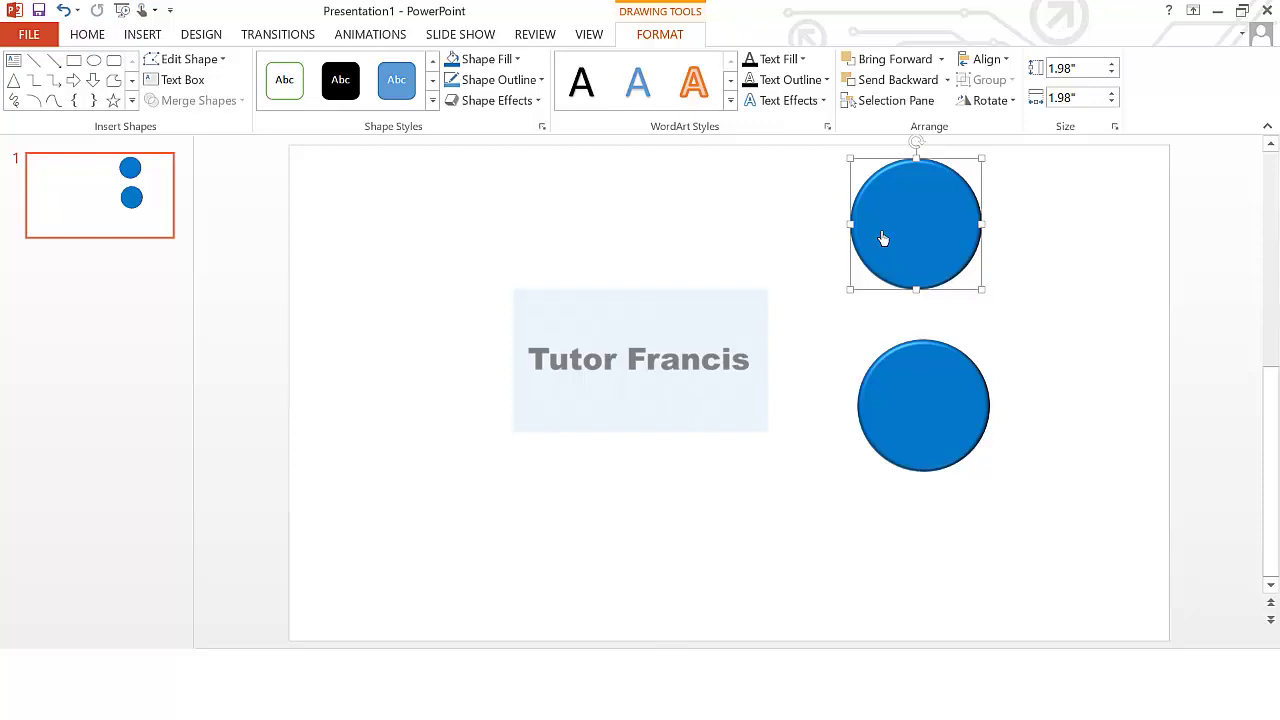
Fill the lower of the two circles with the standard red colour
click(934, 375)
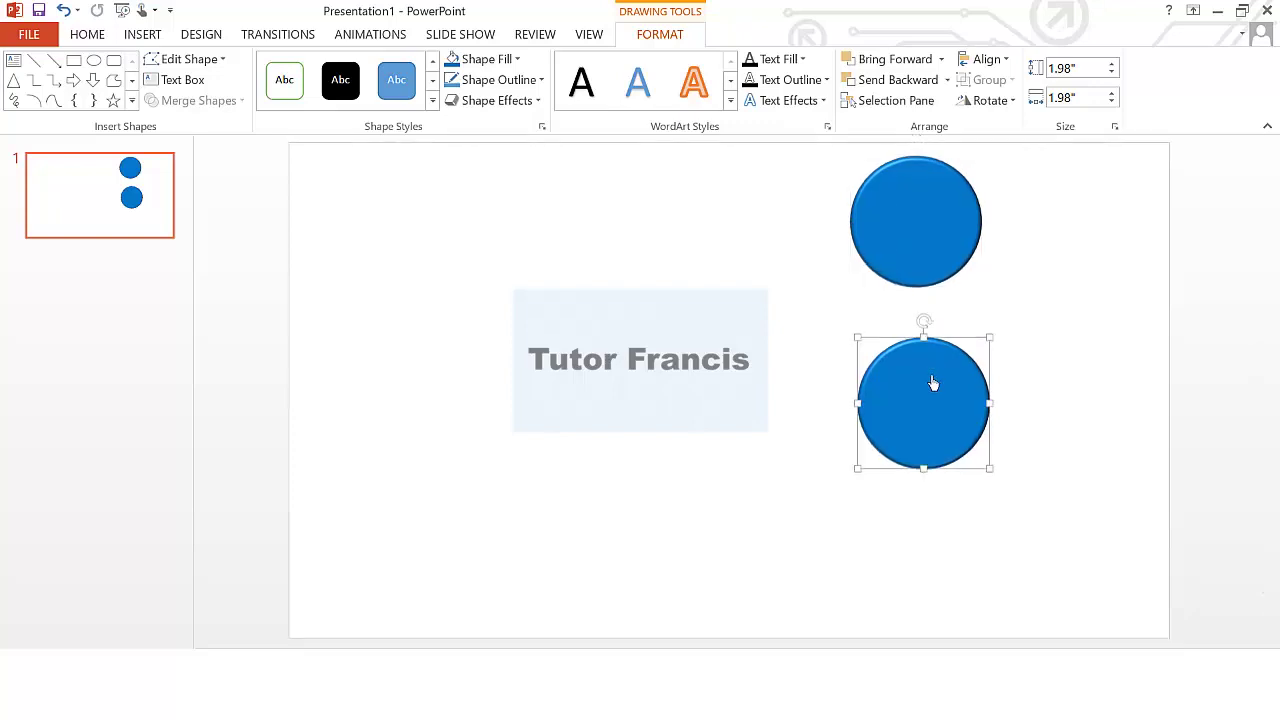
click(486, 59)
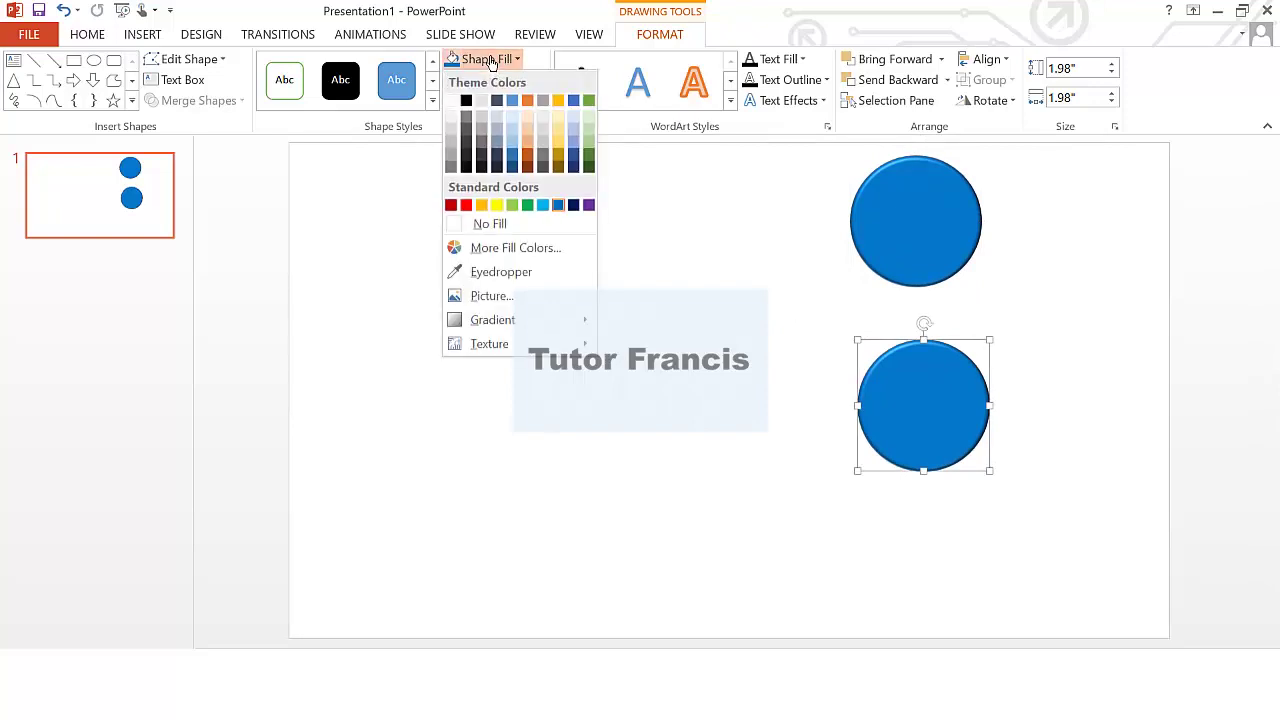
click(466, 208)
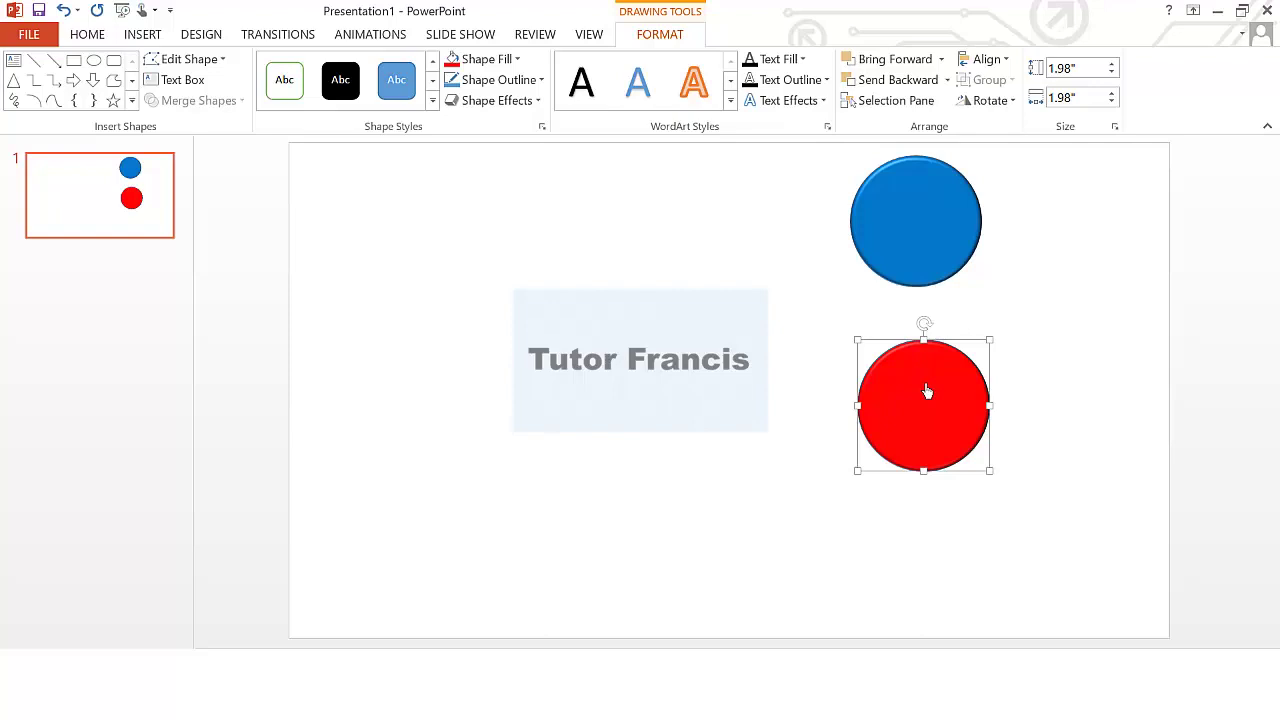
Duplicate the red circle, place the copy directly beneath it and fill the copy with standard yellow
key(ctrl+d)
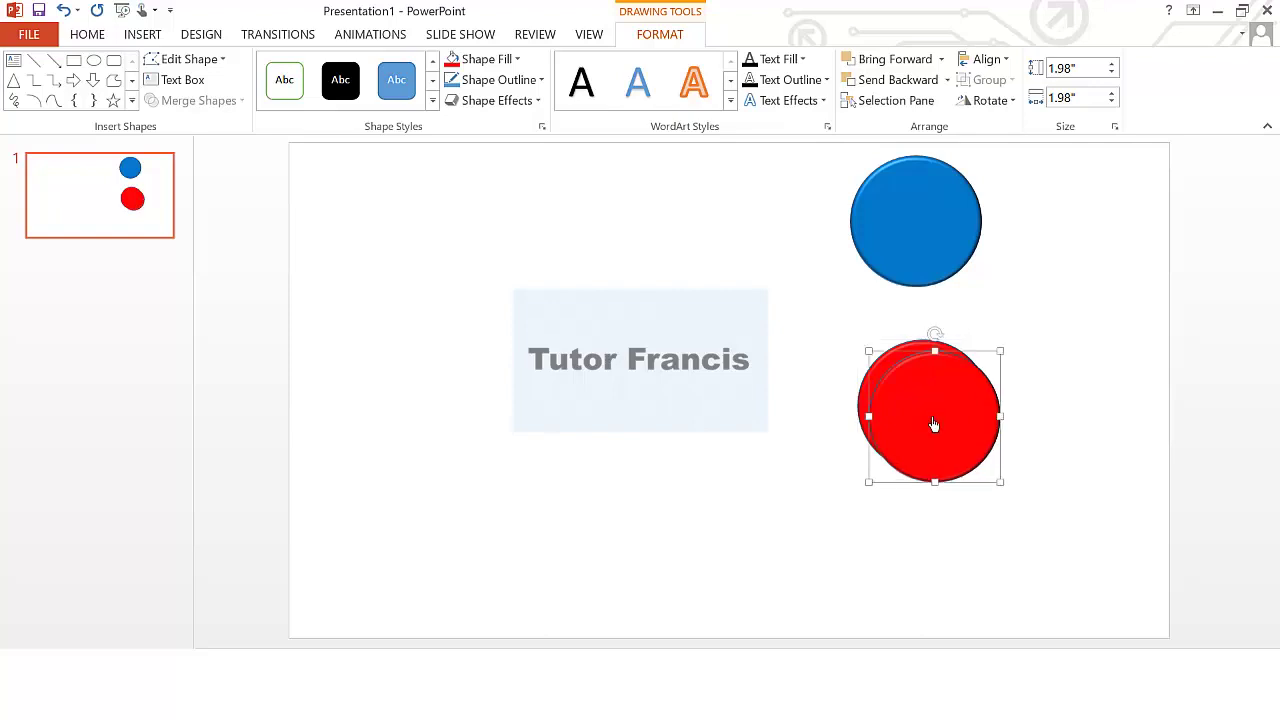
drag(934, 425, 918, 555)
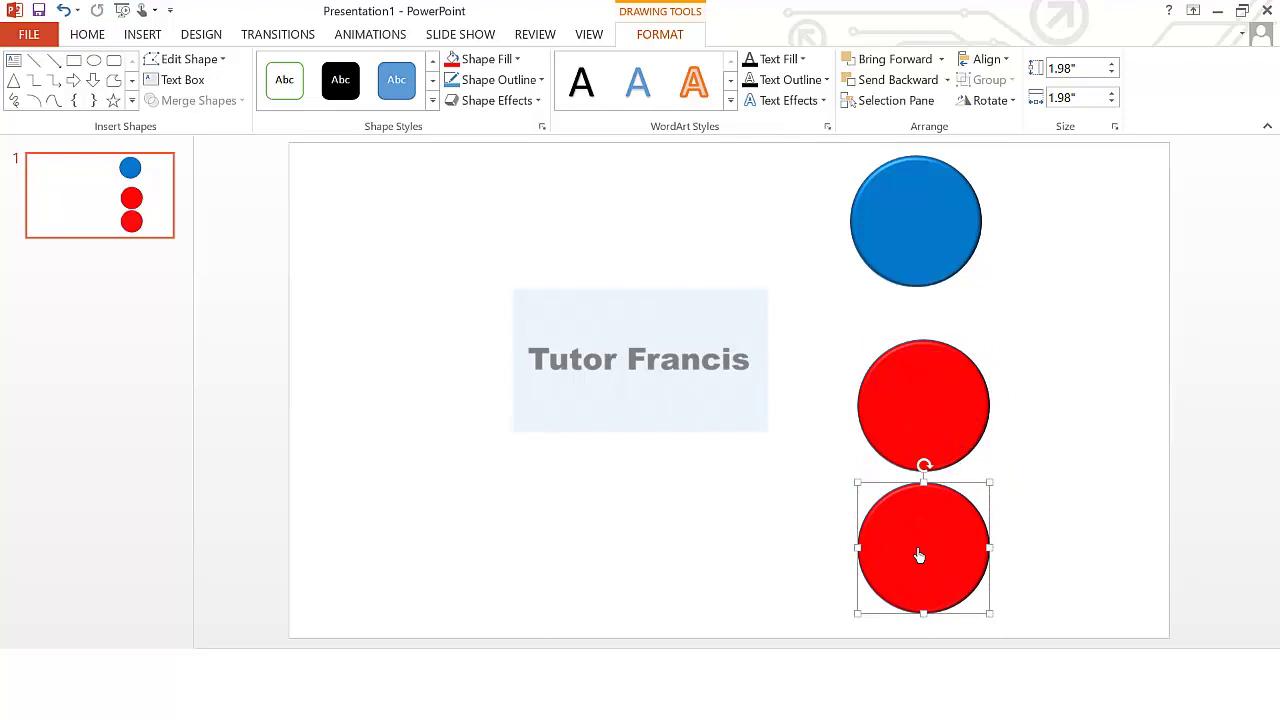
click(492, 66)
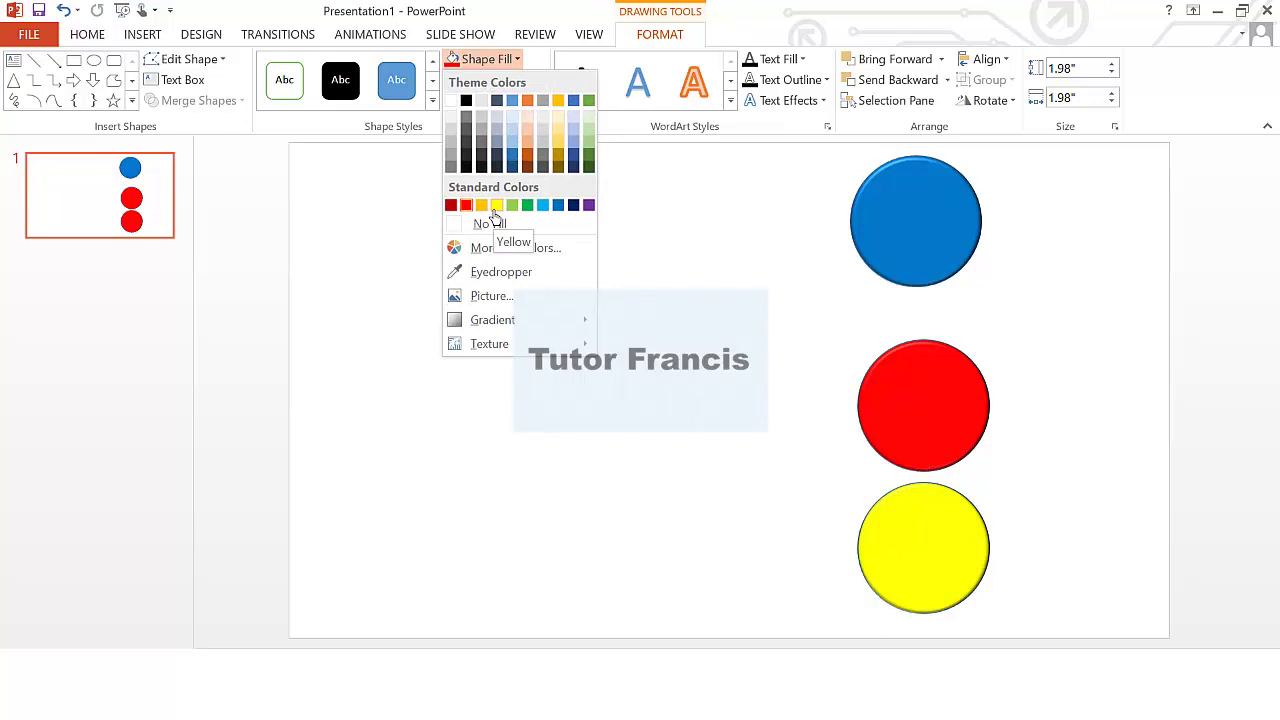
click(496, 207)
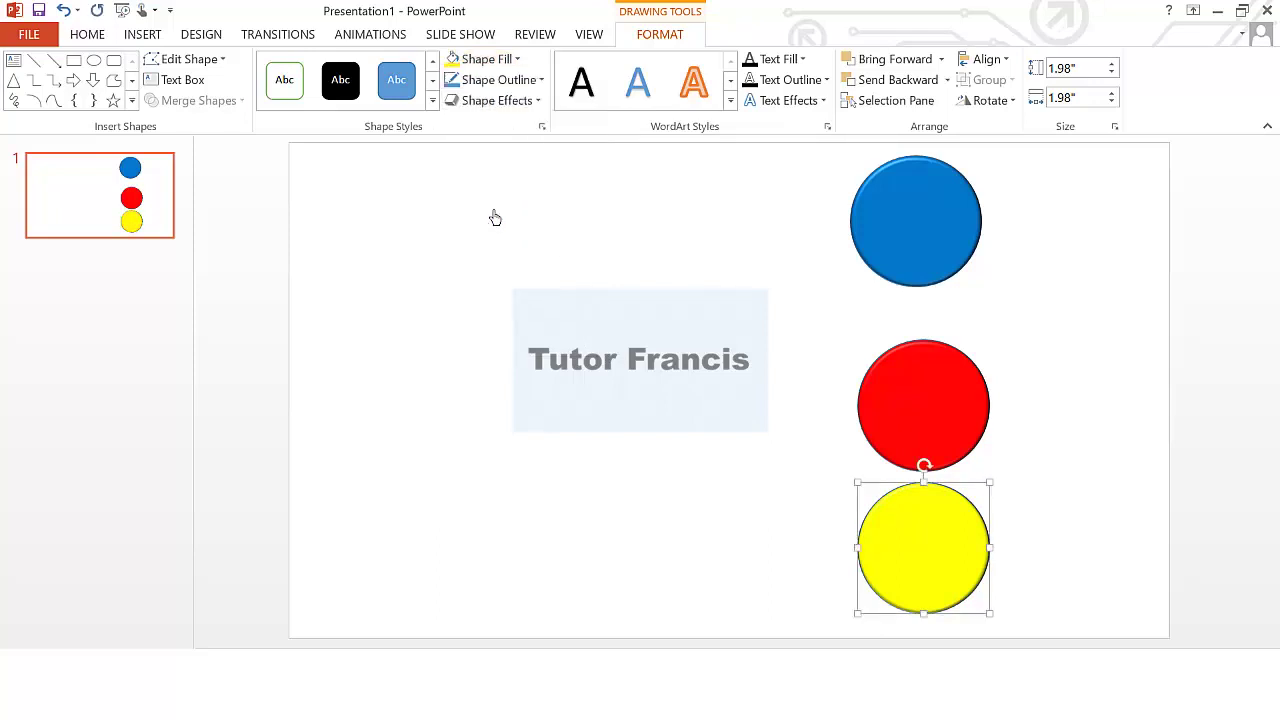
Move the red circle up in line with the blue one and shift the yellow circle slightly upward
click(925, 395)
drag(925, 395, 918, 380)
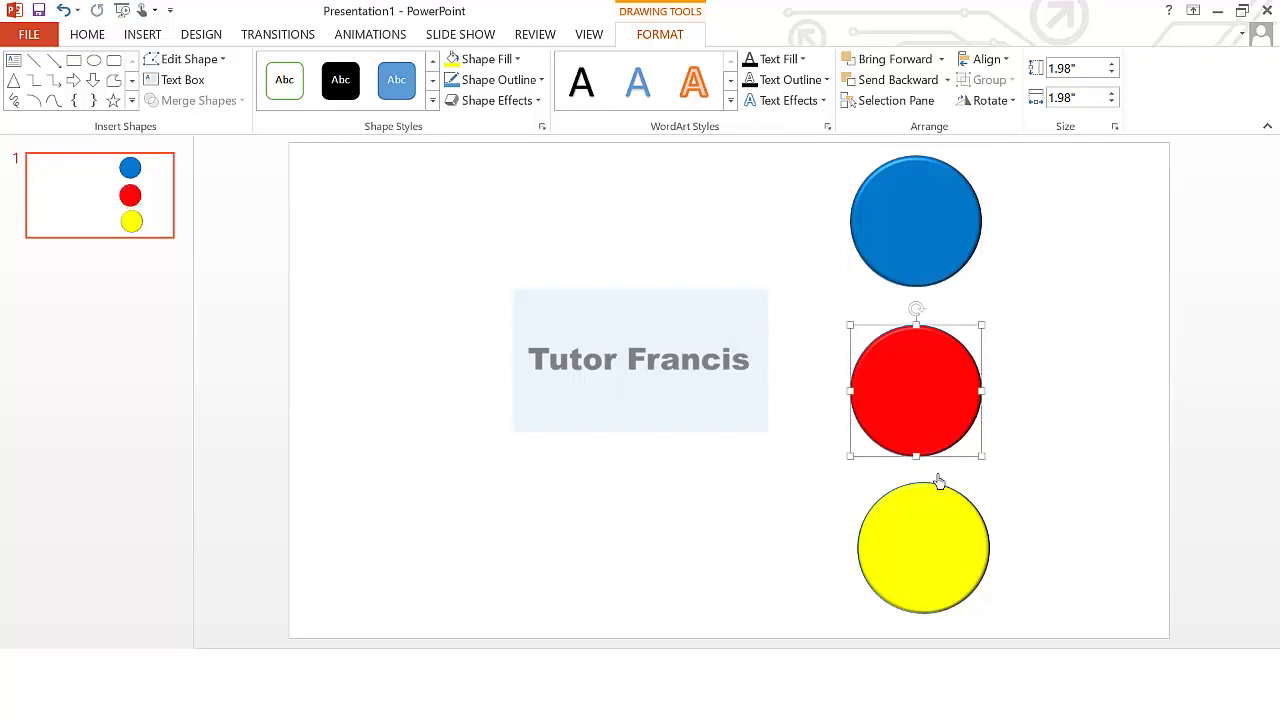
drag(941, 540, 941, 531)
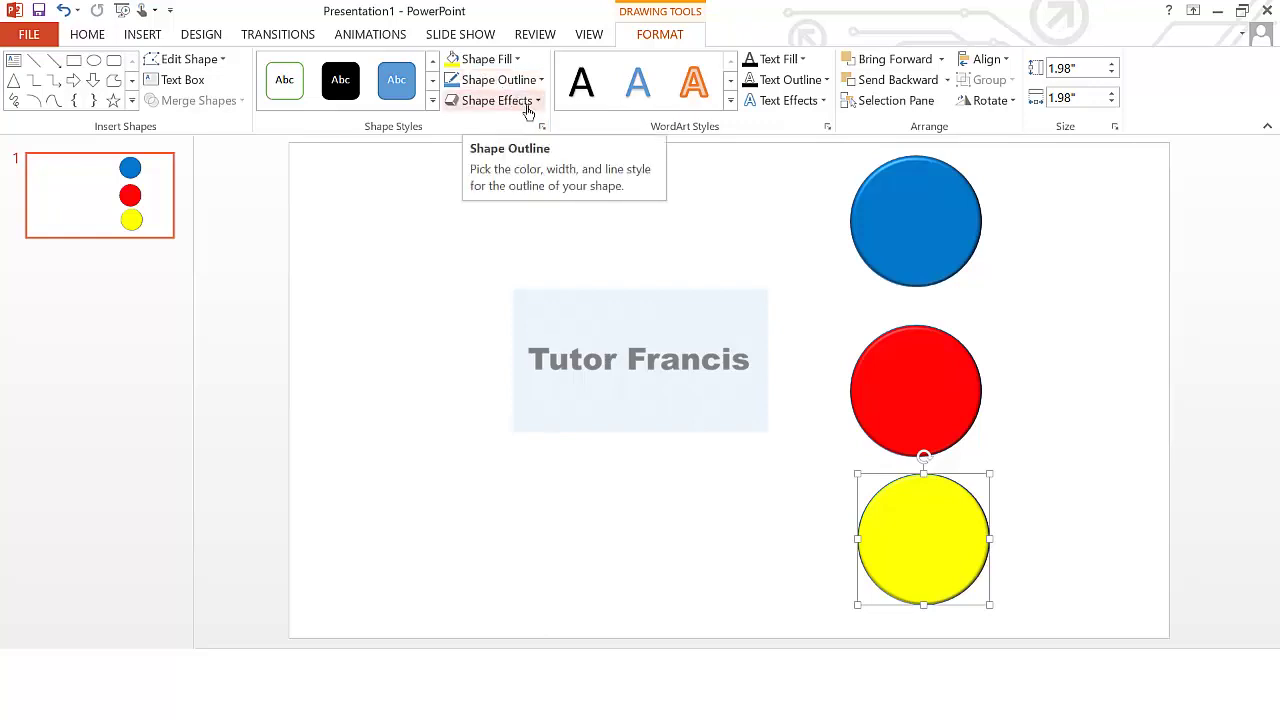
Insert a text box reading "RED" in the upper-left part of the slide
click(140, 36)
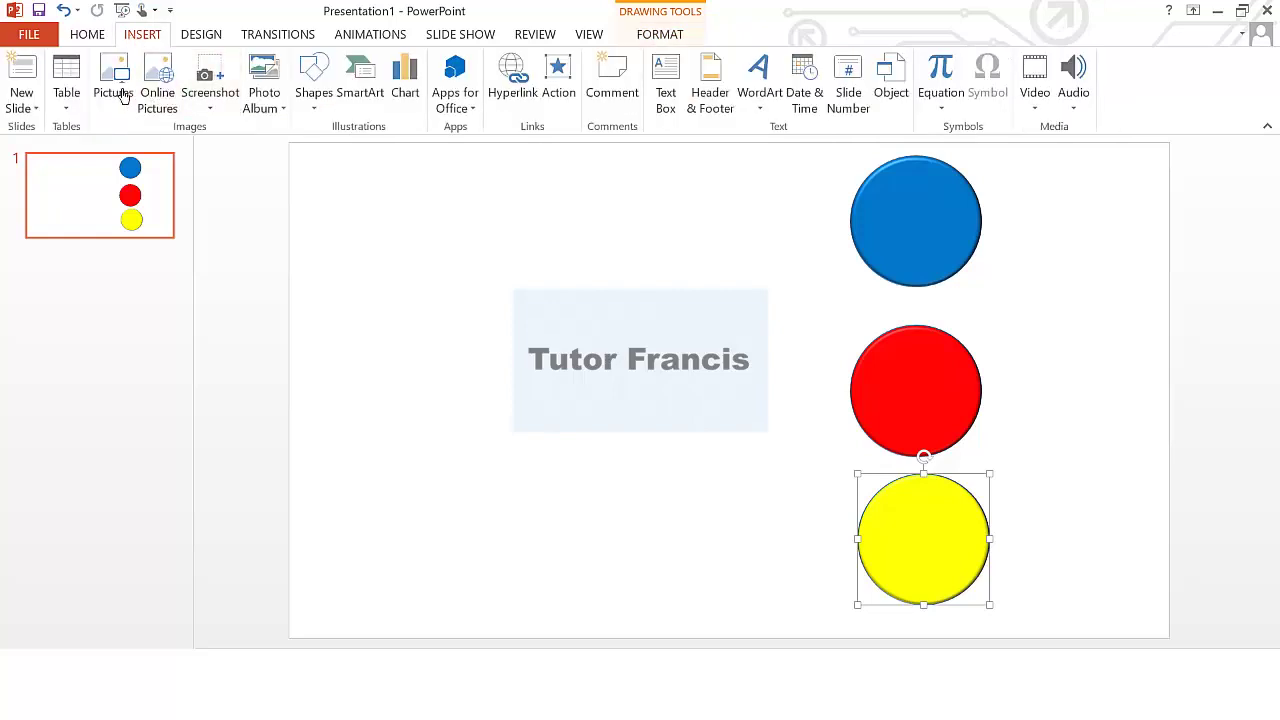
click(668, 85)
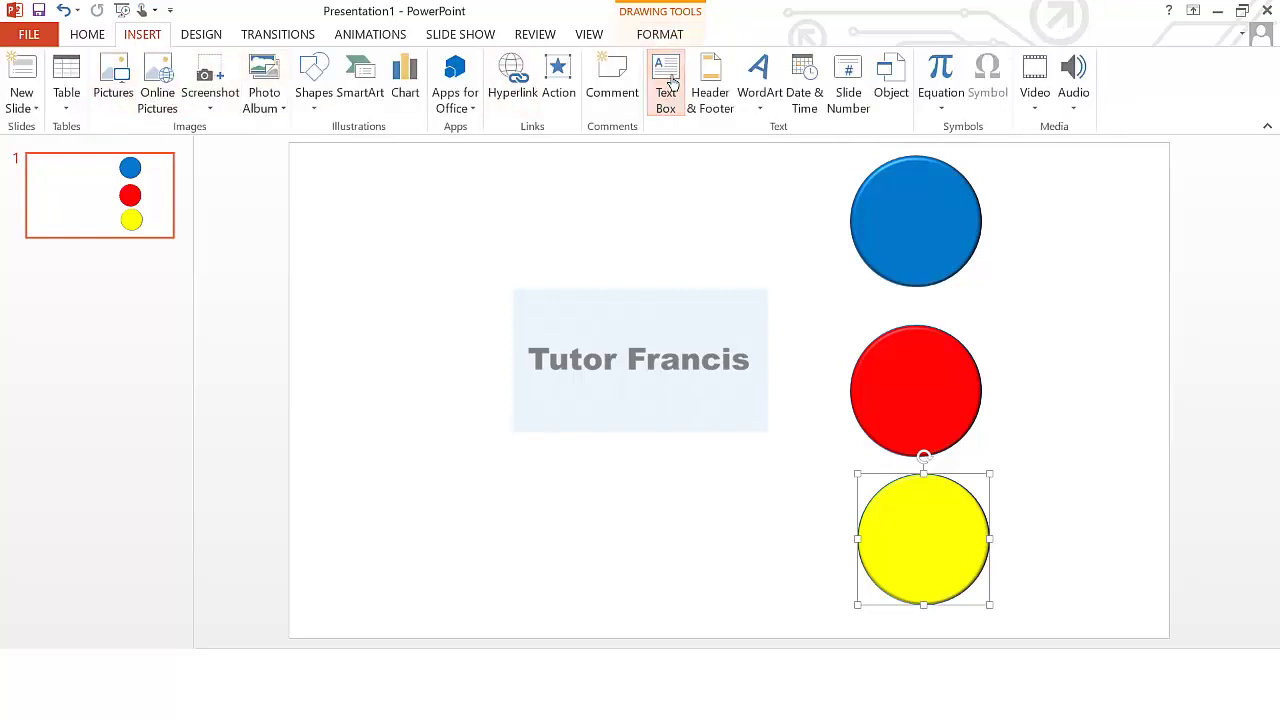
click(361, 221)
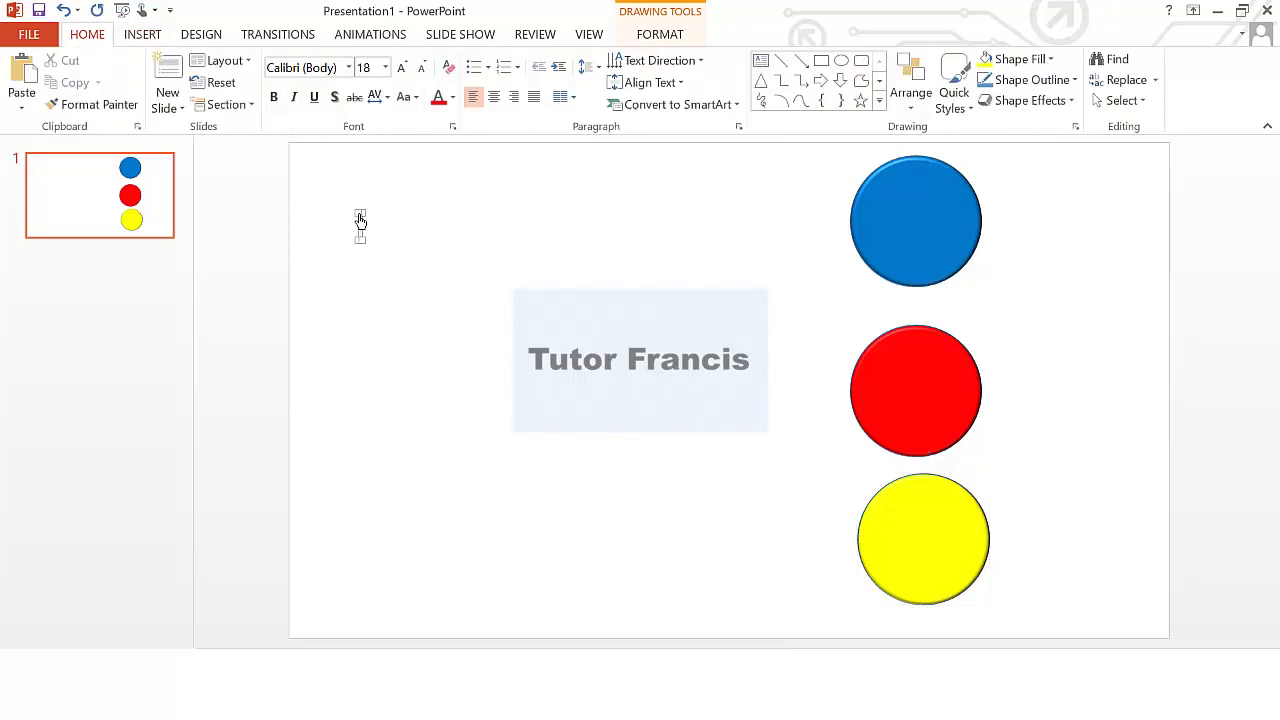
key(Return)
text(ED)
drag(366, 254, 429, 246)
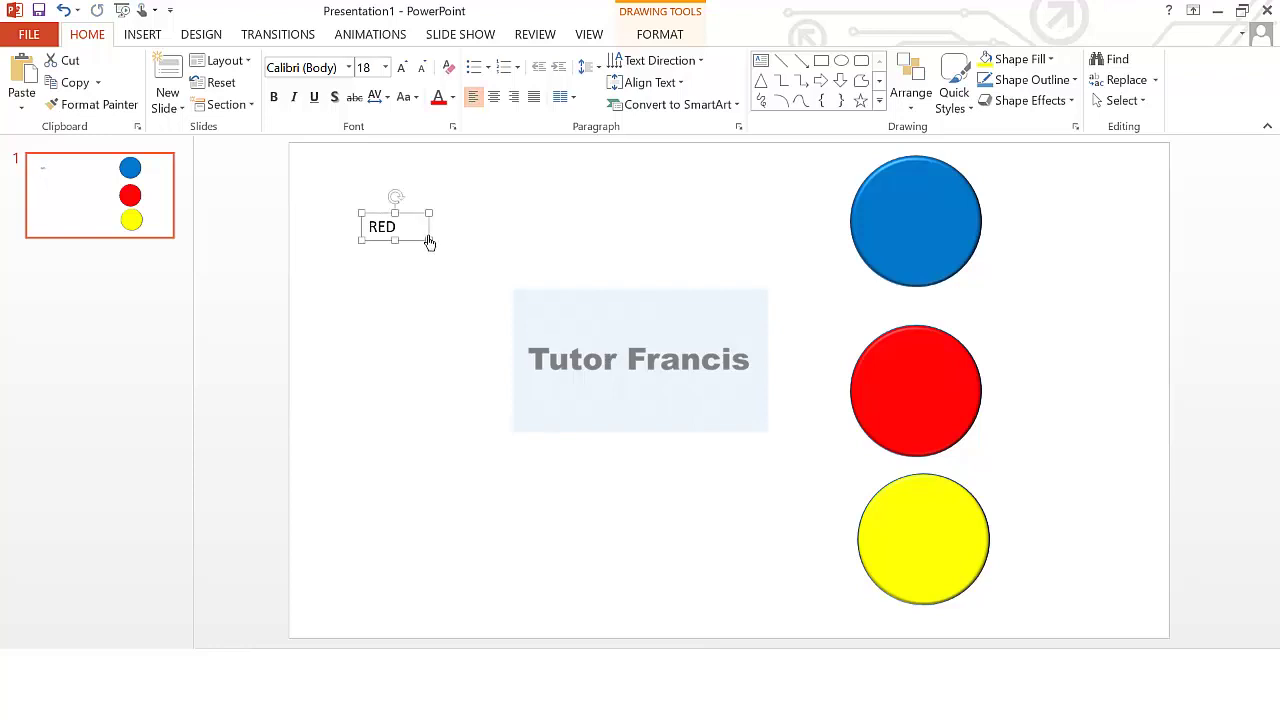
Set the font of the "RED" text box to Arial Black
click(347, 67)
click(347, 68)
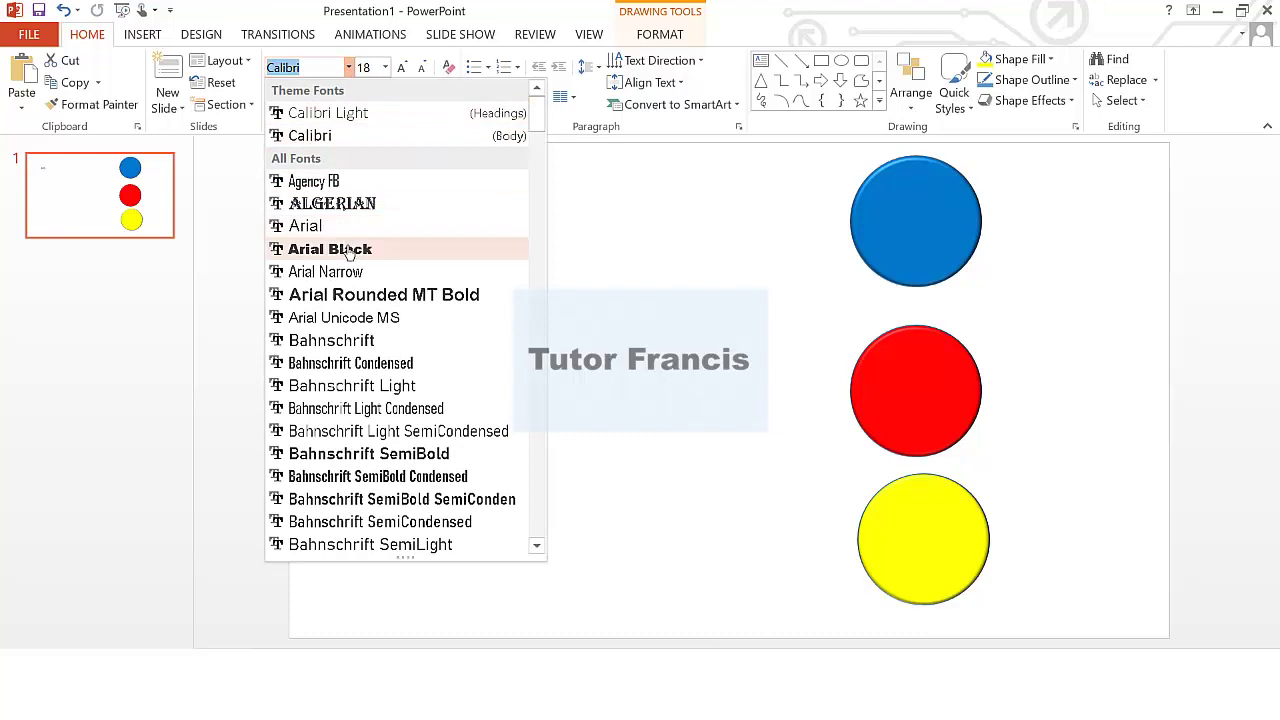
click(330, 249)
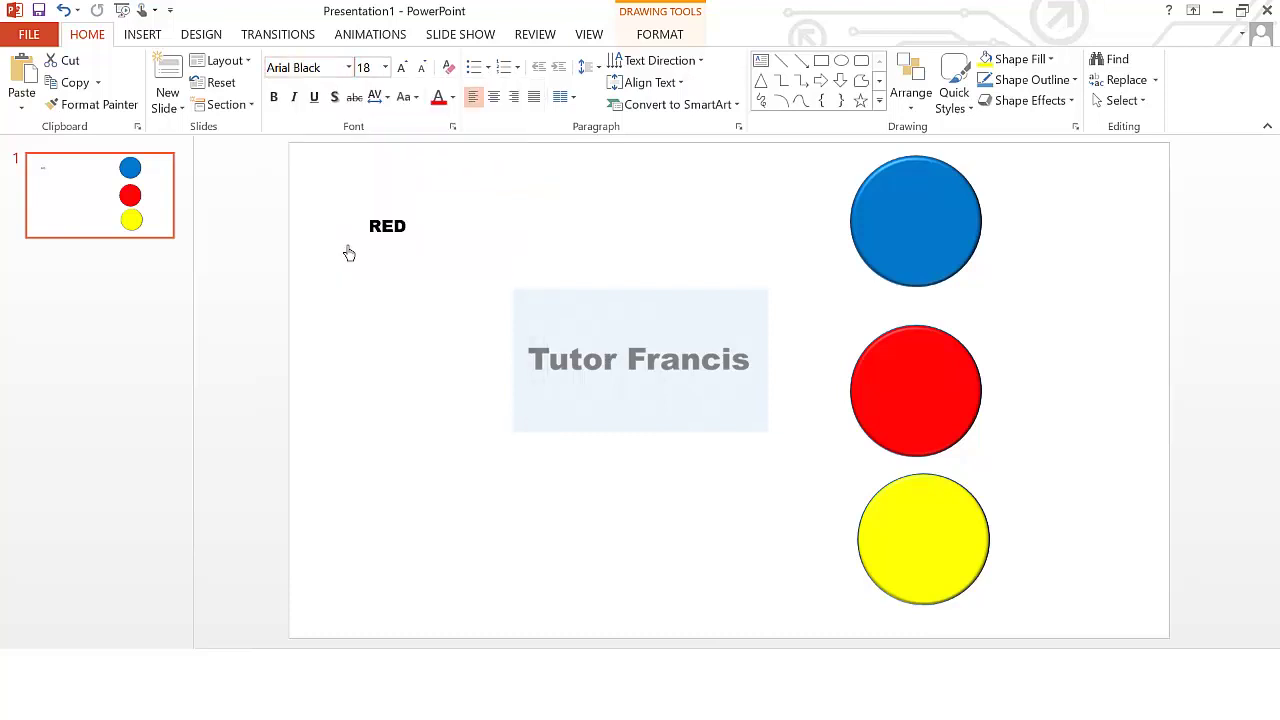
Enlarge the "RED" label to 24 pt and place a copy of it directly beneath
click(404, 68)
click(404, 68)
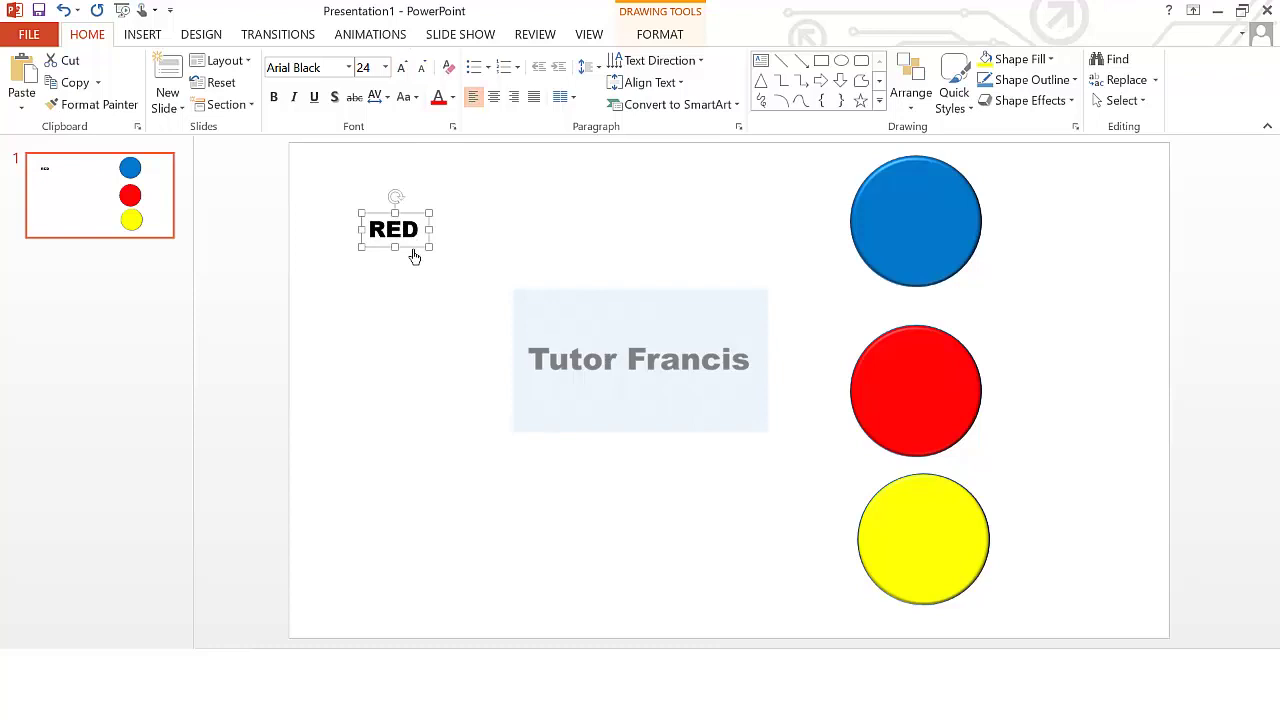
drag(415, 257, 413, 332)
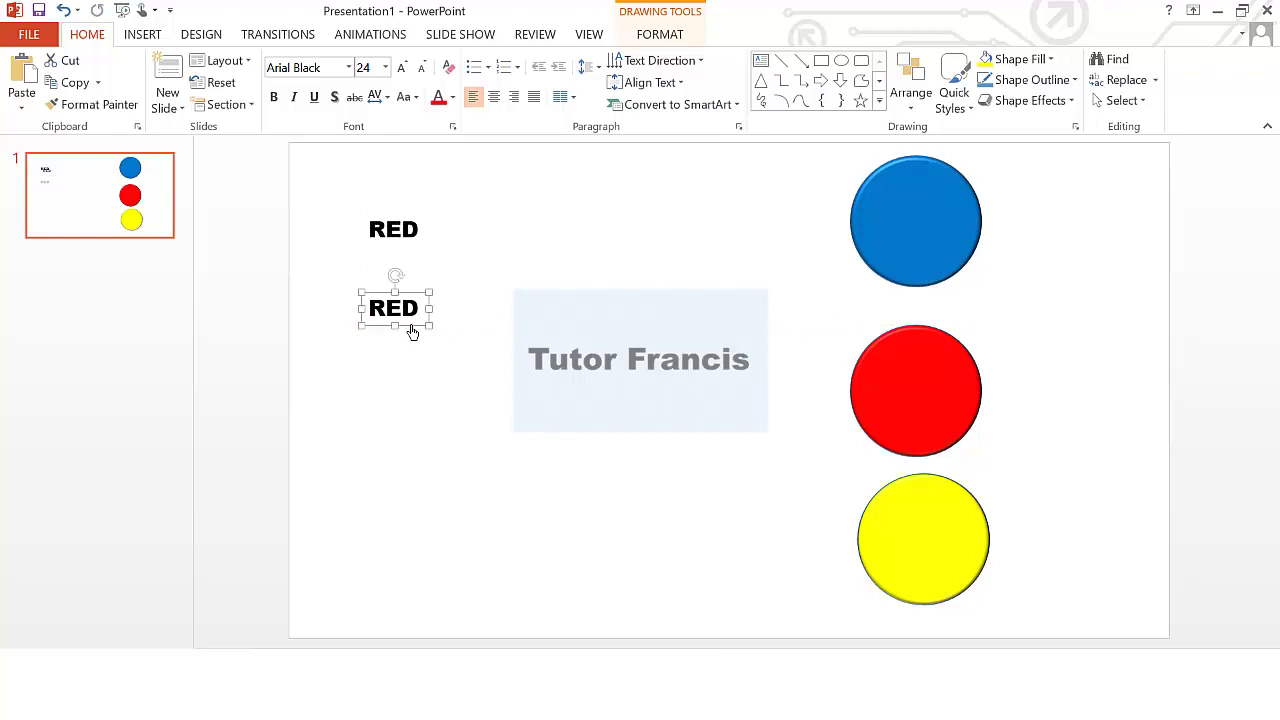
double_click(401, 314)
click(400, 316)
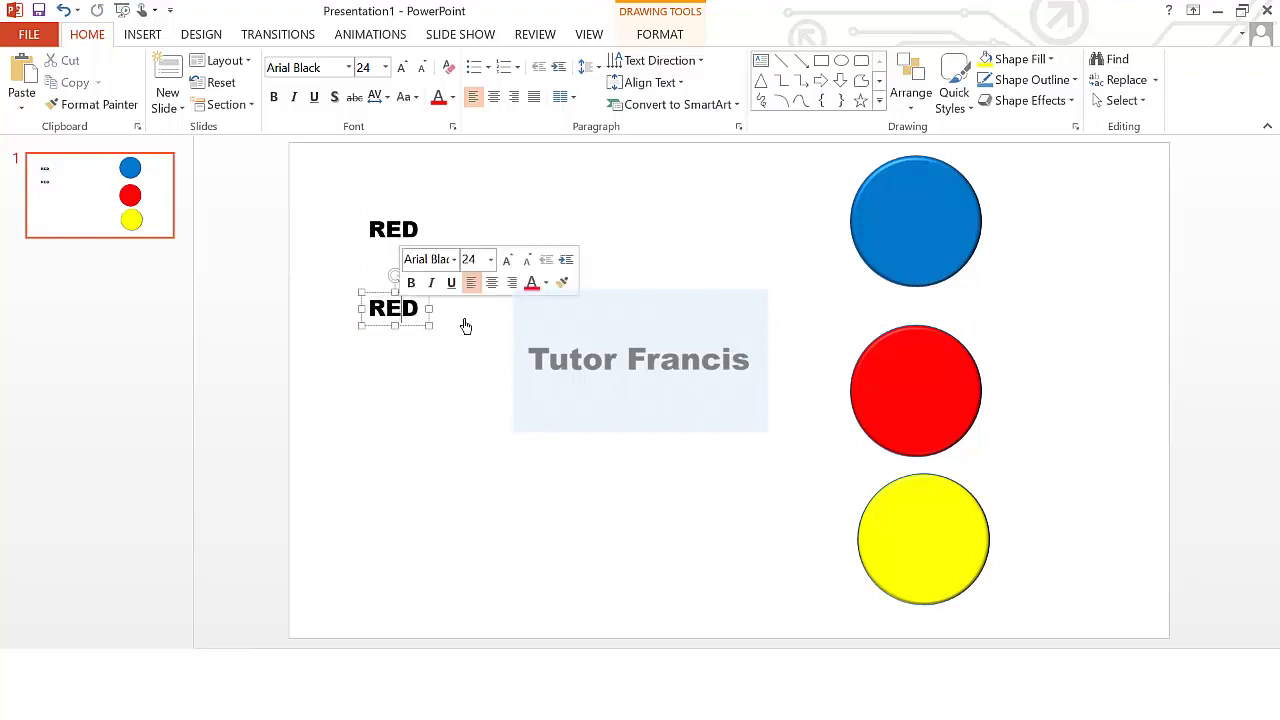
Insert a text box reading "Group A" above the upper "RED" label
click(153, 38)
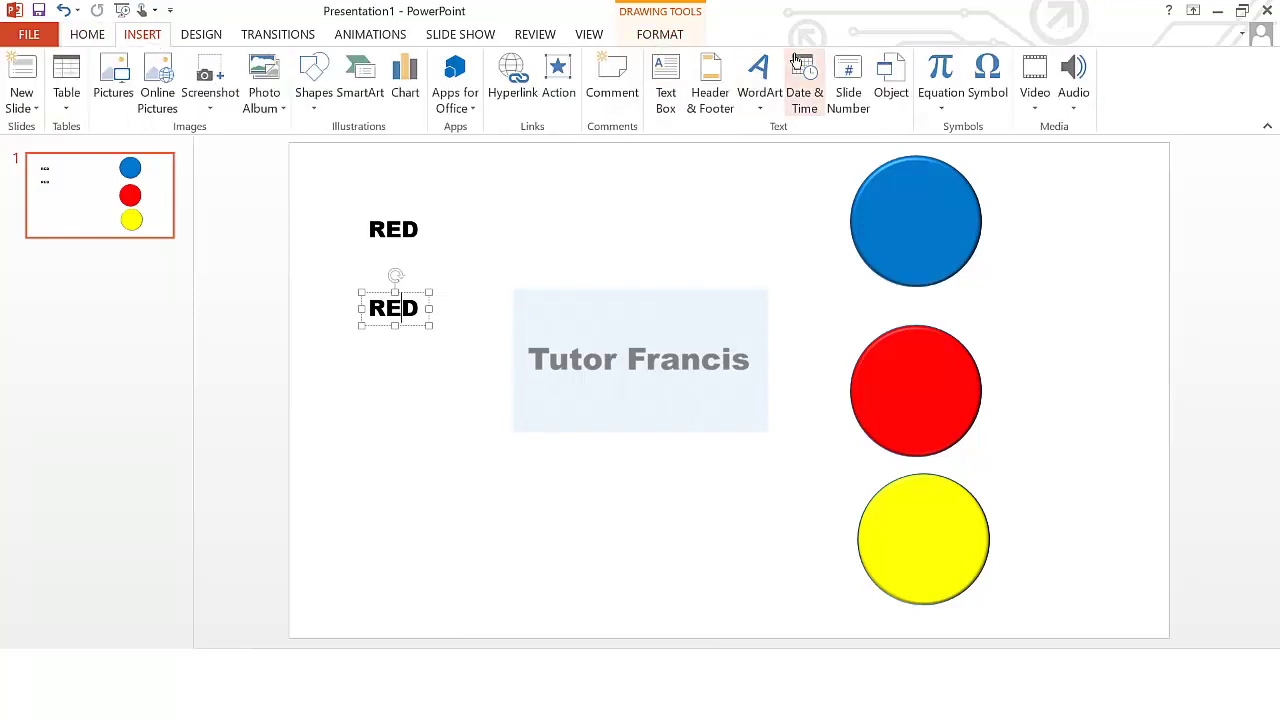
click(665, 72)
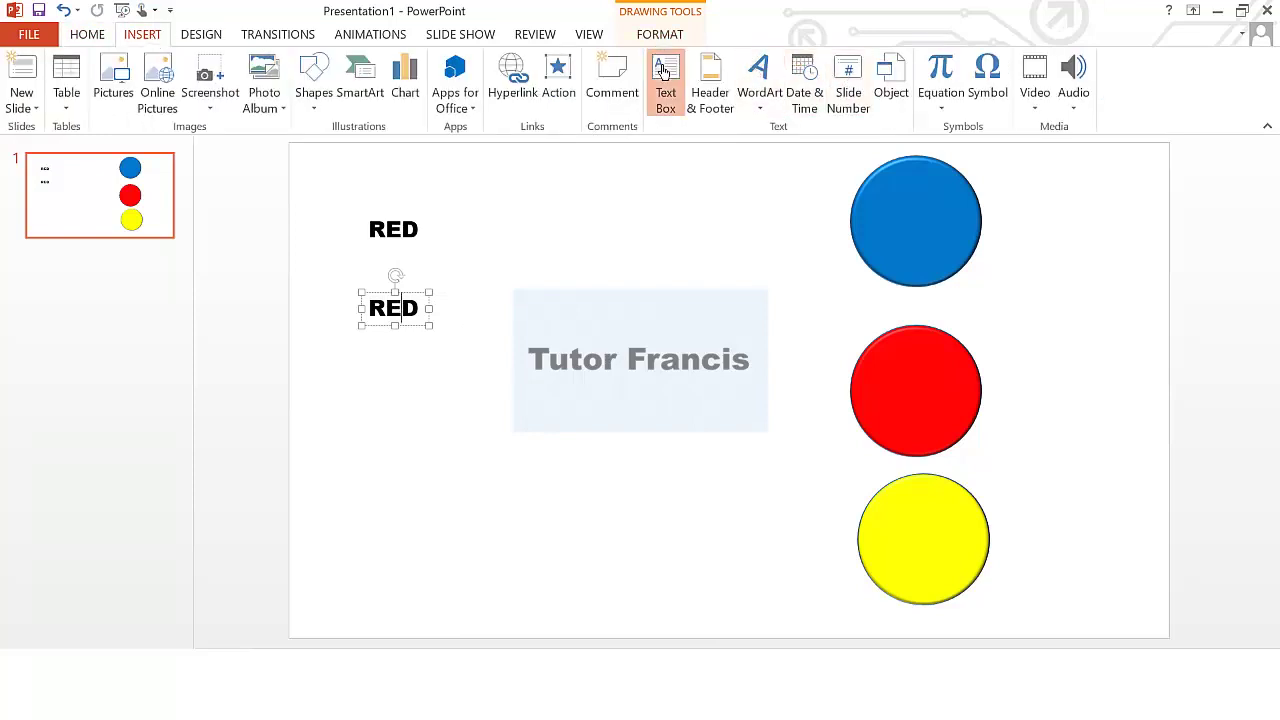
click(393, 183)
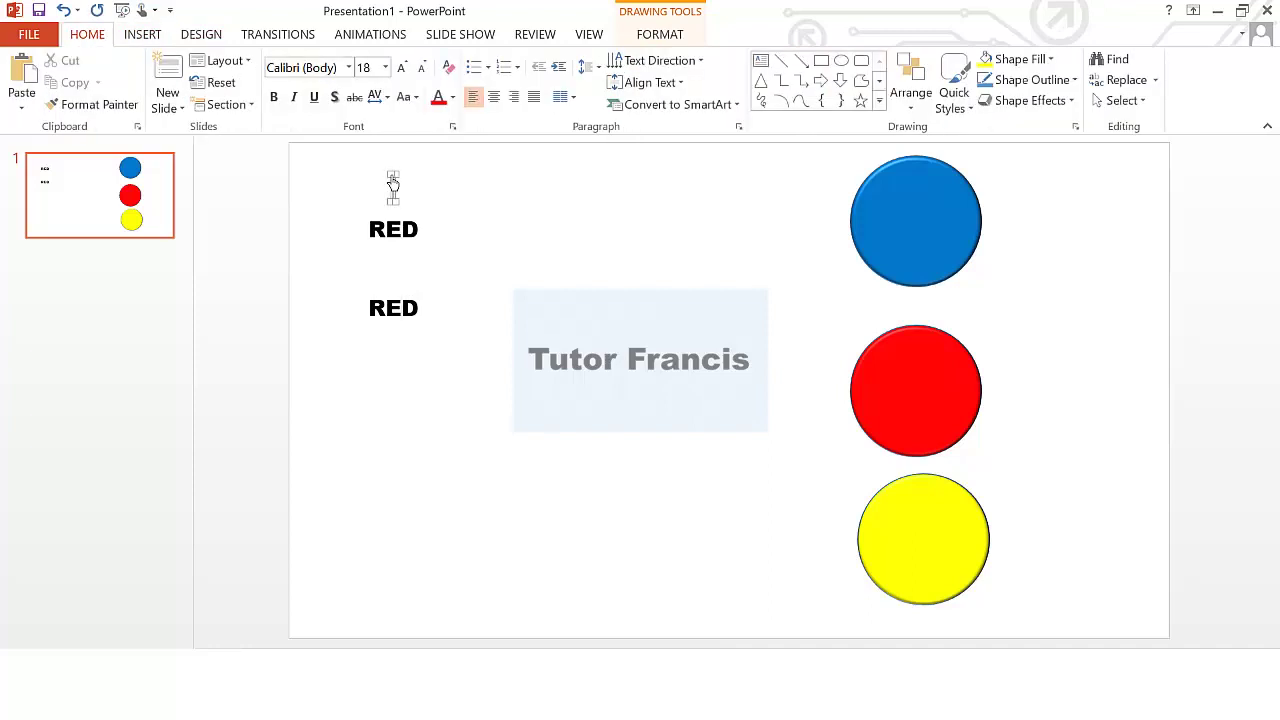
key(Return)
key(Return)
key(Return)
key(Return)
key(Return)
key(Return)
drag(398, 255, 497, 221)
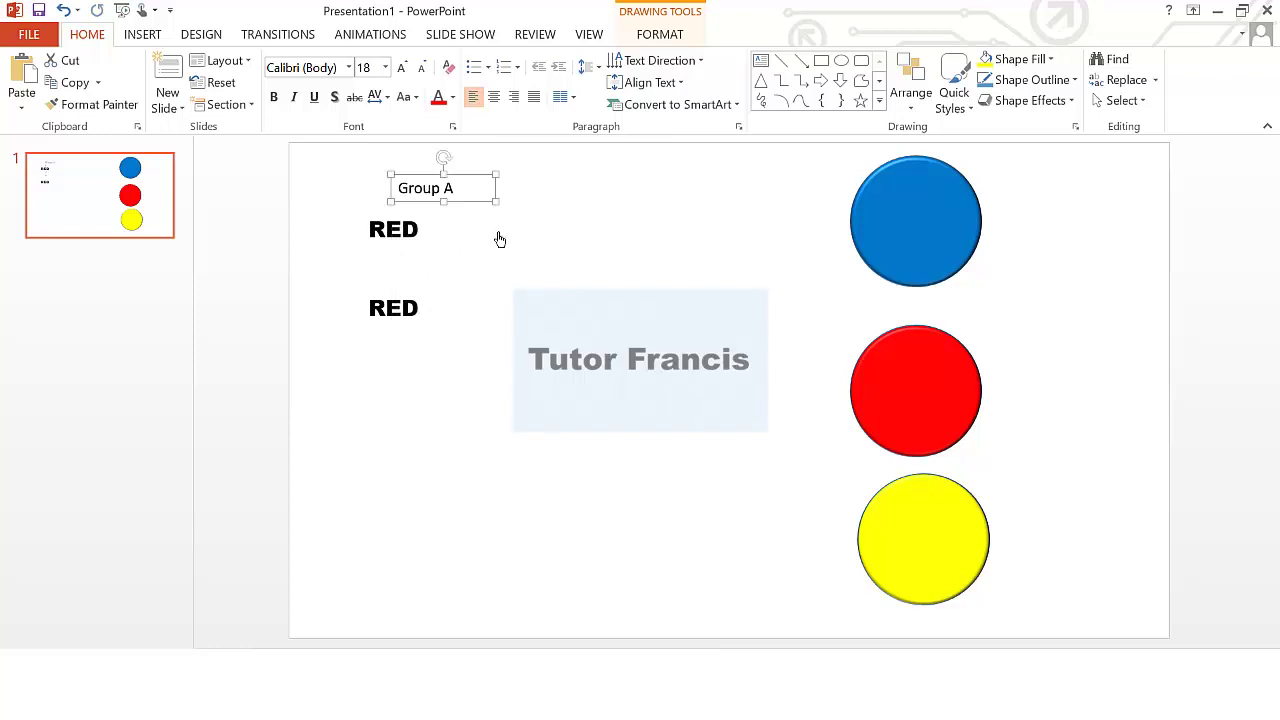
Format the "Group A" heading as underlined Times New Roman at 28 pt
click(349, 67)
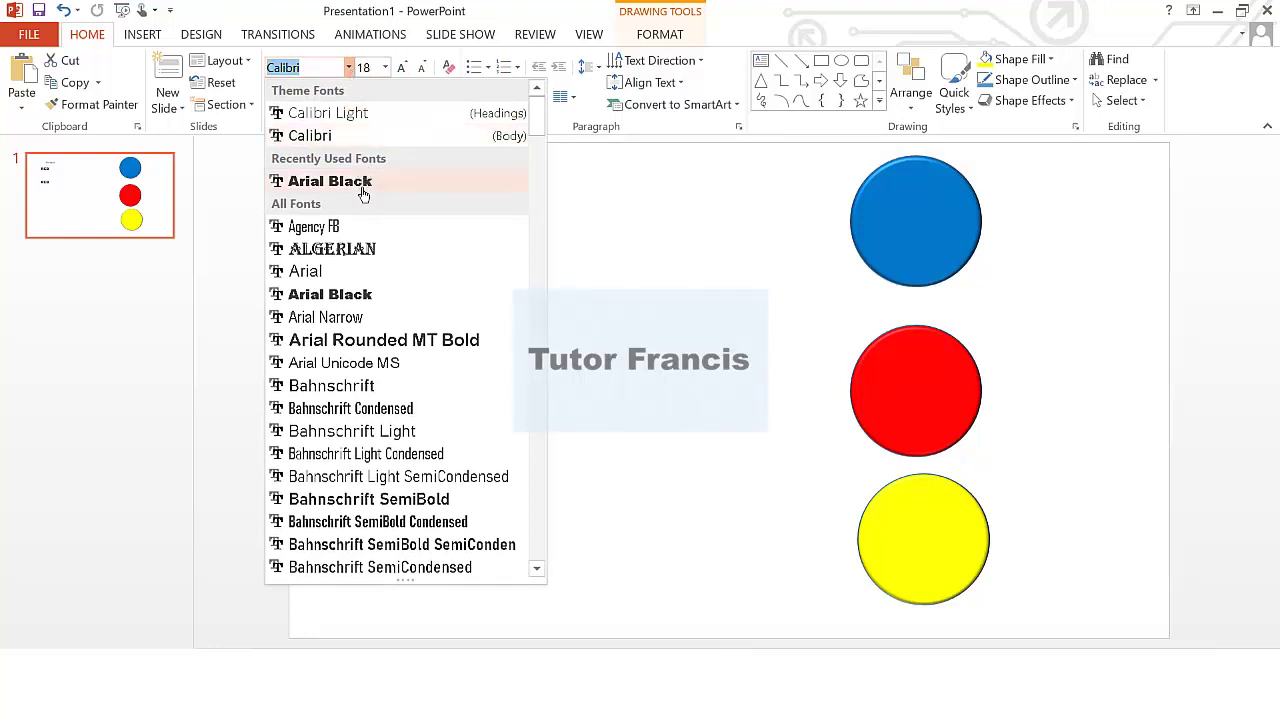
text(T)
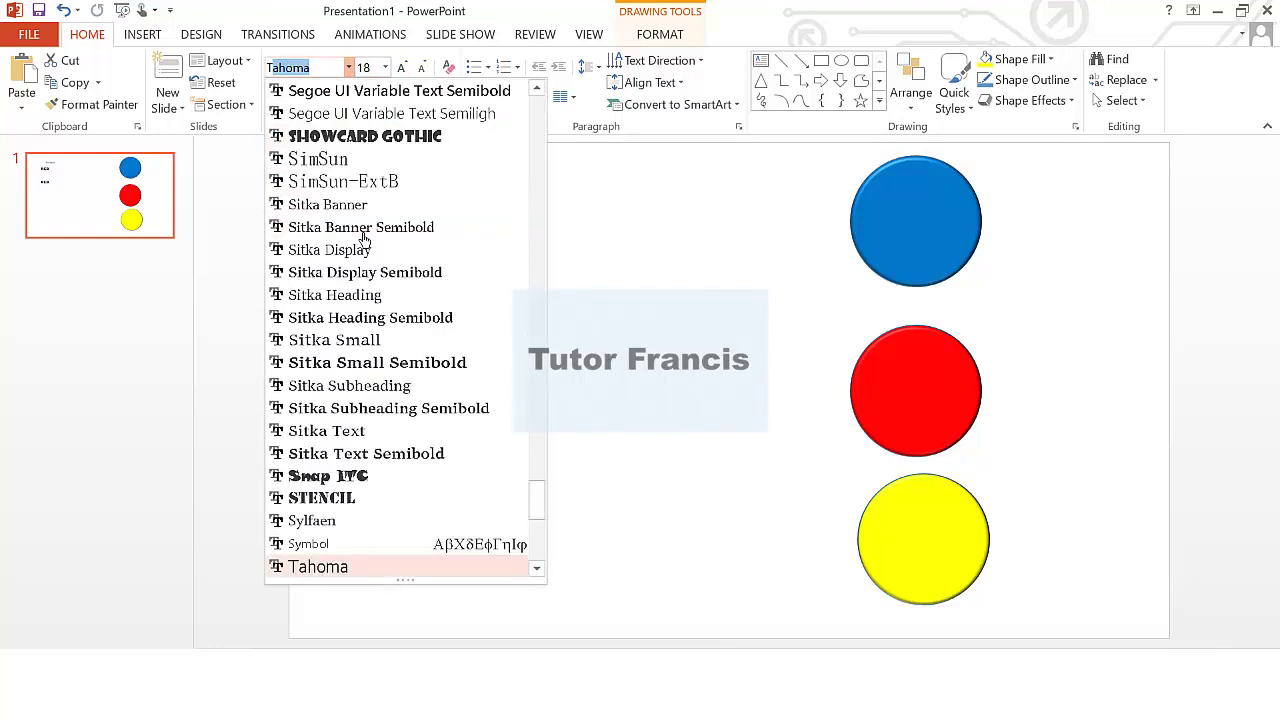
text(imes New Ro)
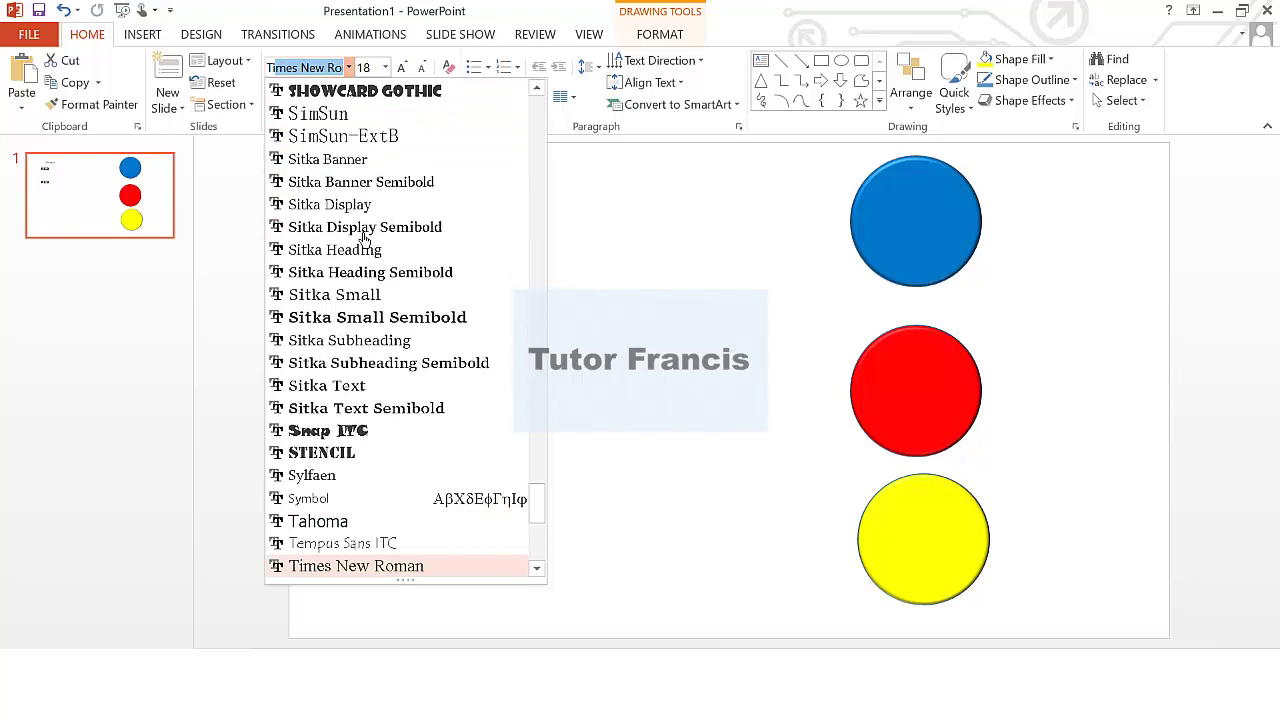
key(Return)
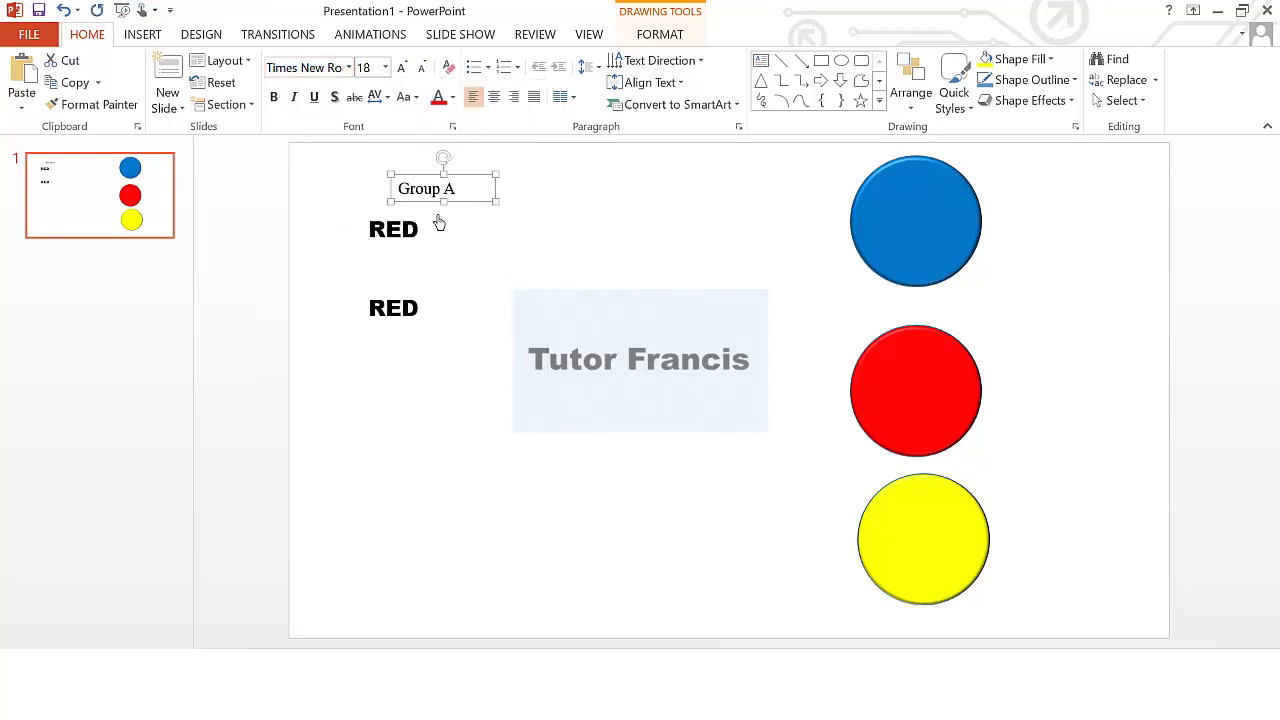
click(314, 99)
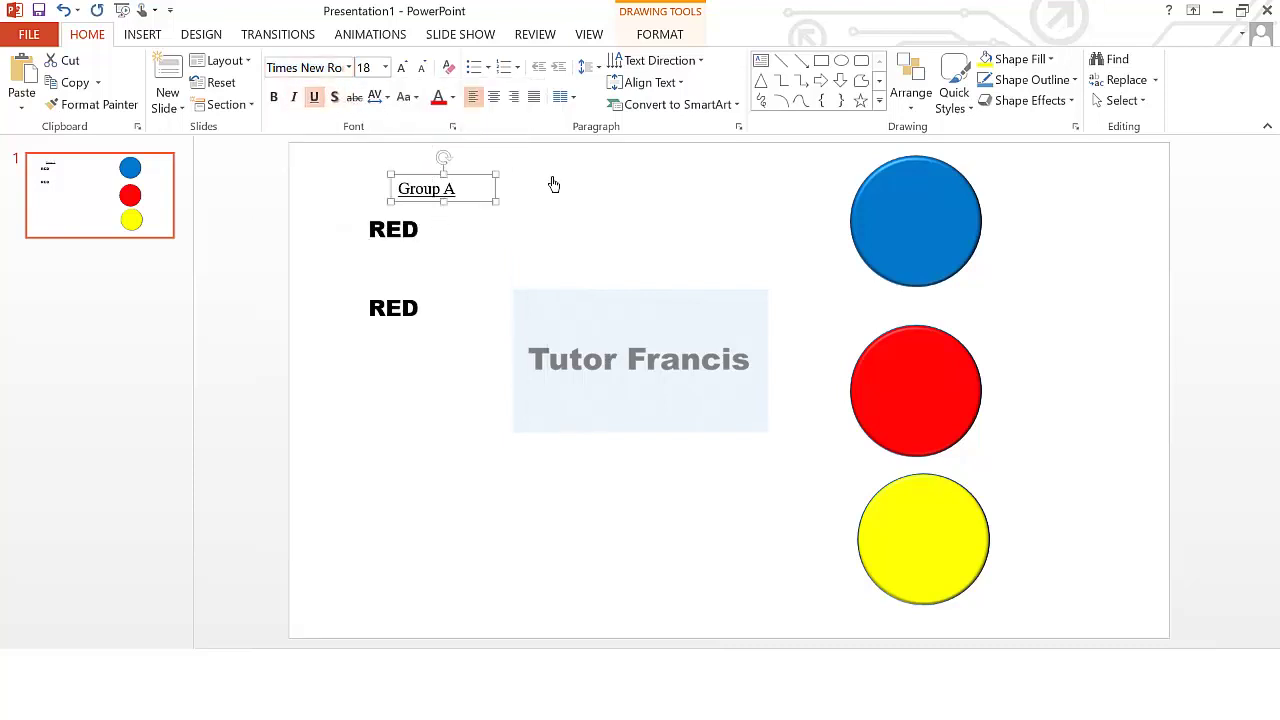
click(401, 68)
click(401, 68)
click(401, 68)
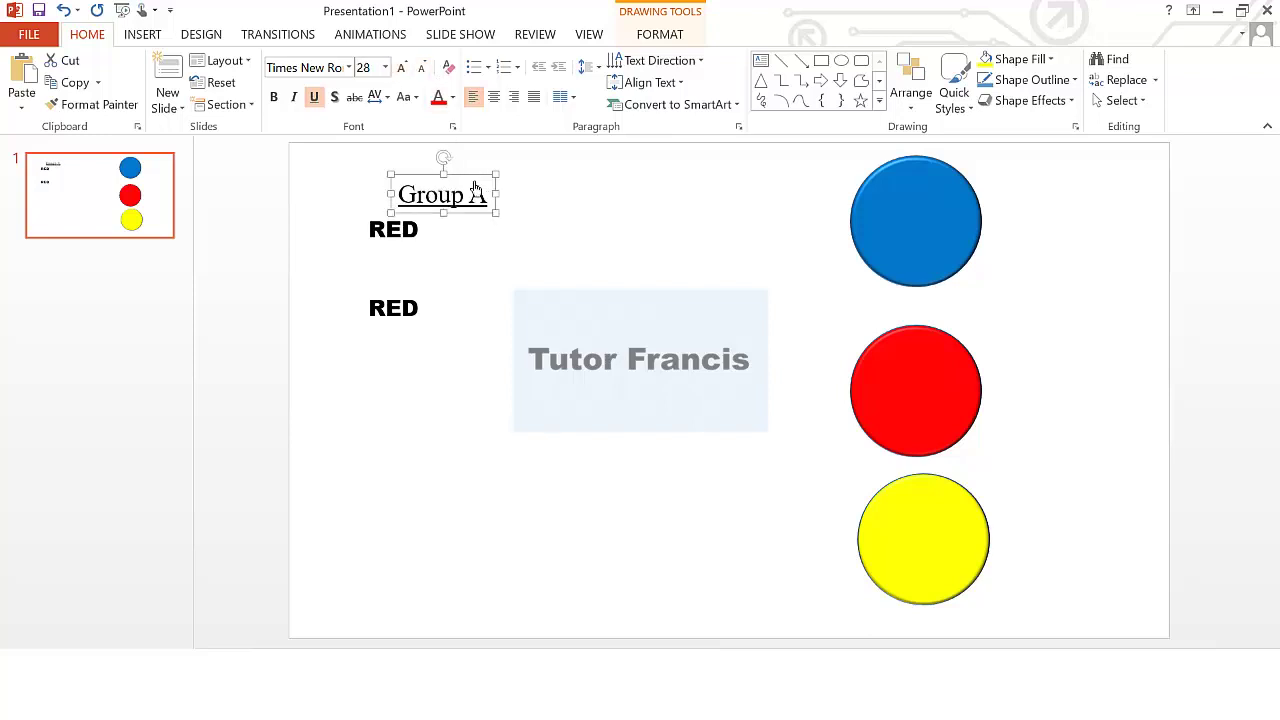
Duplicate the "Group A" heading beside the blue circle and change the copy's text to "Group B"
drag(474, 180, 789, 212)
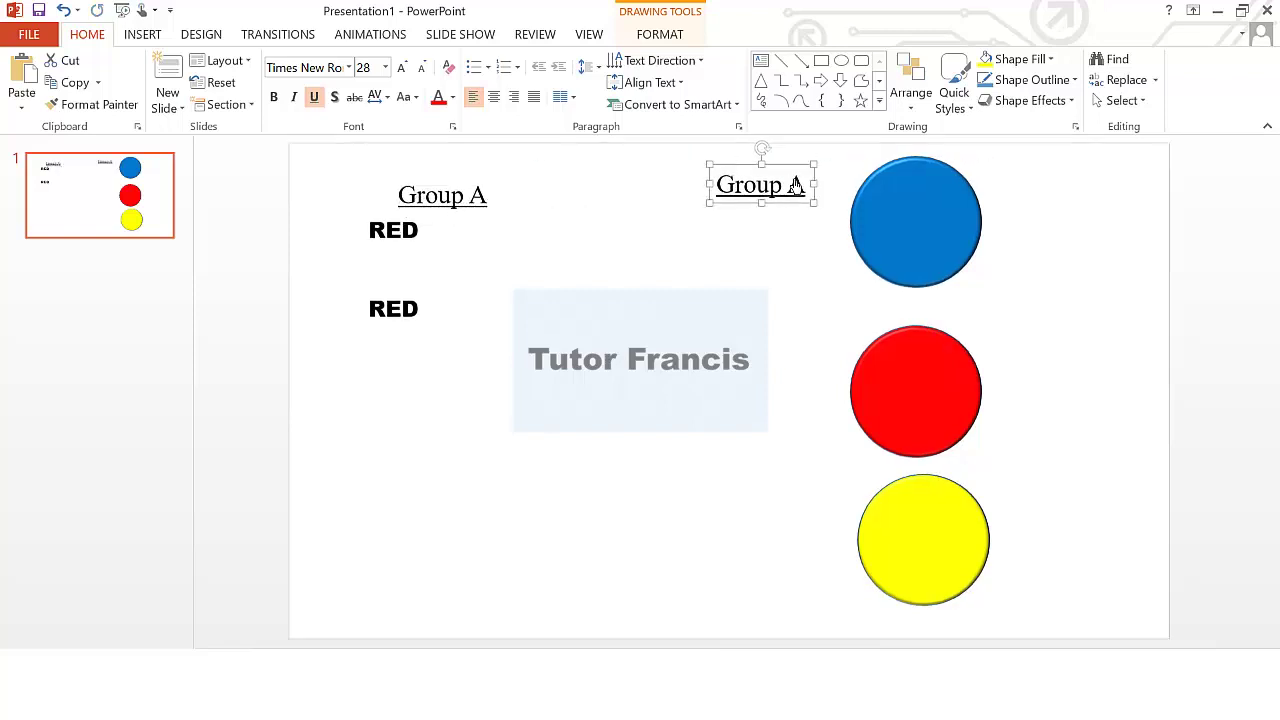
click(806, 191)
key(BackSpace)
text(B)
Rearrange the circles into a lower column ordered blue, yellow, red, and move the "Group B" heading above the blue circle
drag(928, 251, 925, 300)
drag(925, 368, 932, 398)
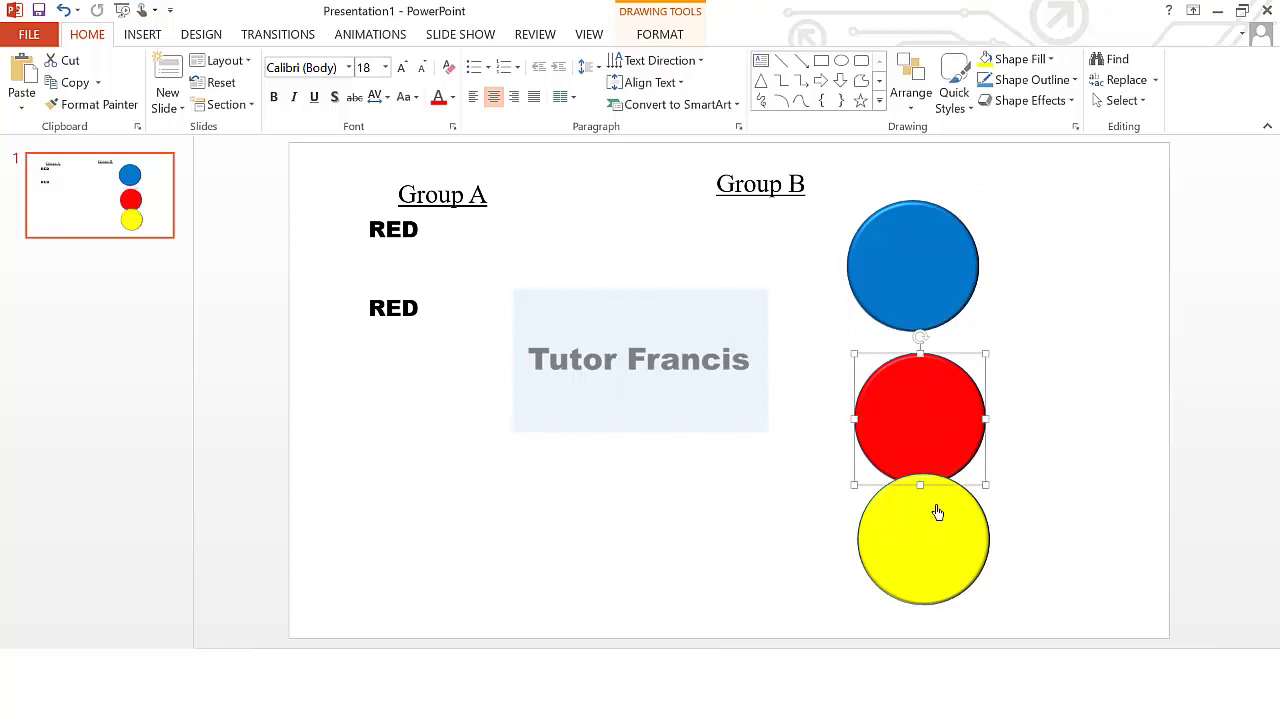
drag(940, 526, 937, 570)
drag(932, 472, 1070, 640)
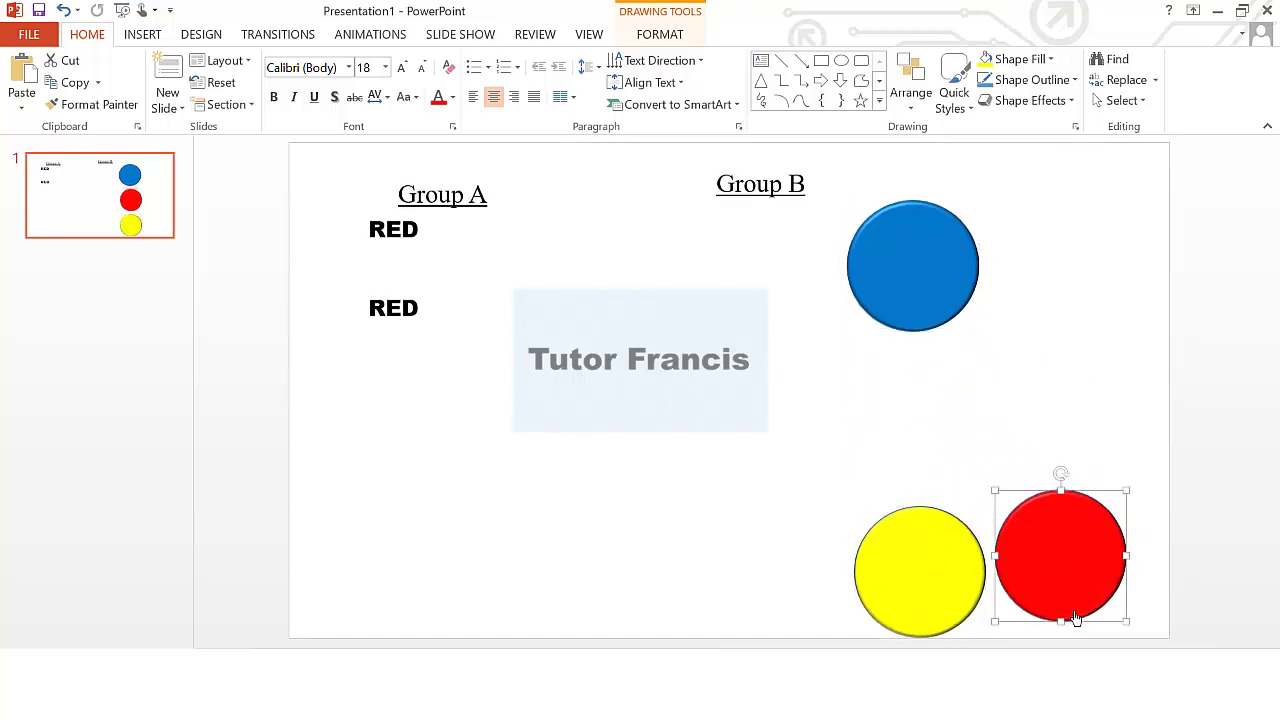
click(957, 569)
drag(949, 486, 951, 421)
drag(1054, 543, 927, 566)
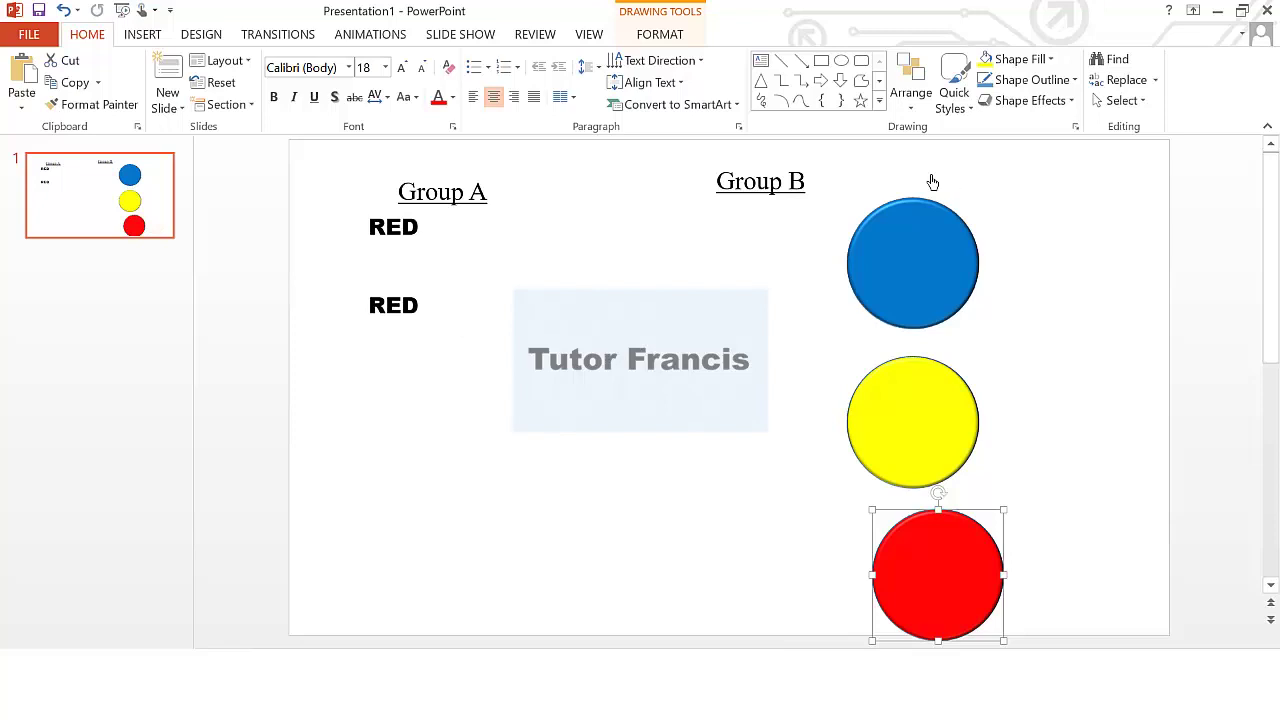
click(805, 182)
drag(803, 206, 917, 190)
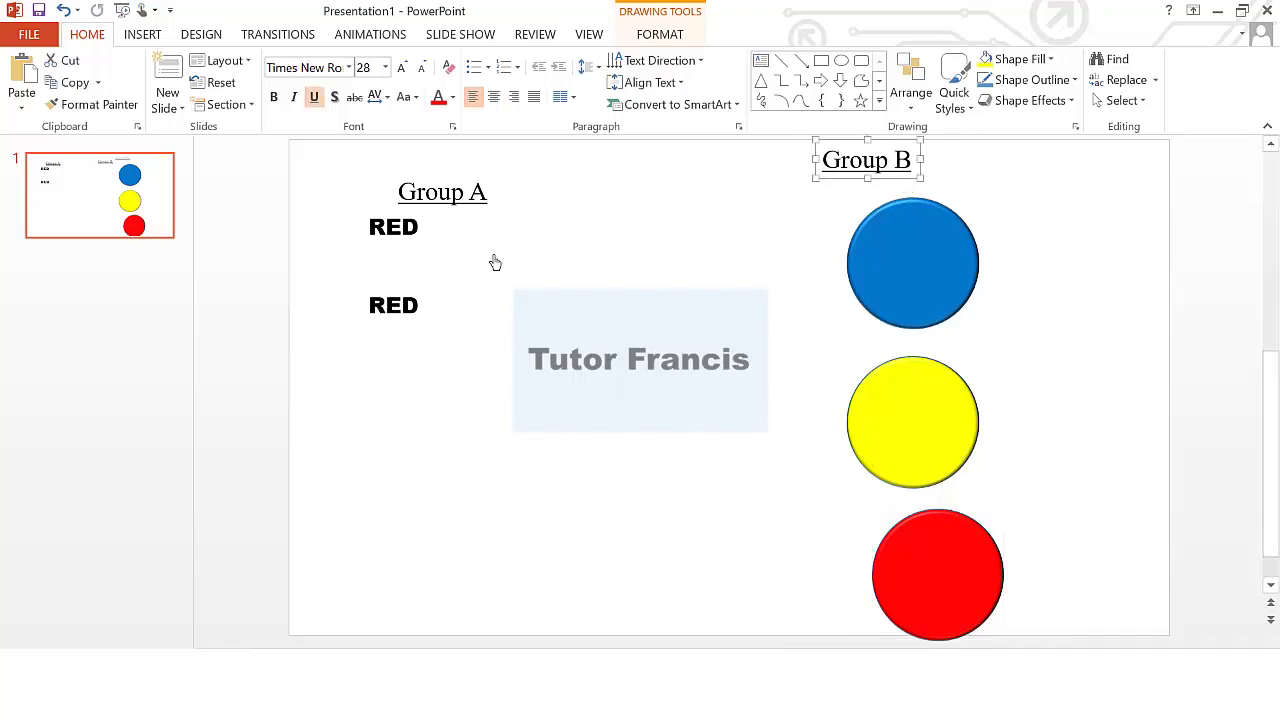
Change the lower "RED" label to "BLUE", widen its box to fit one line and move it further down
click(378, 312)
click(378, 312)
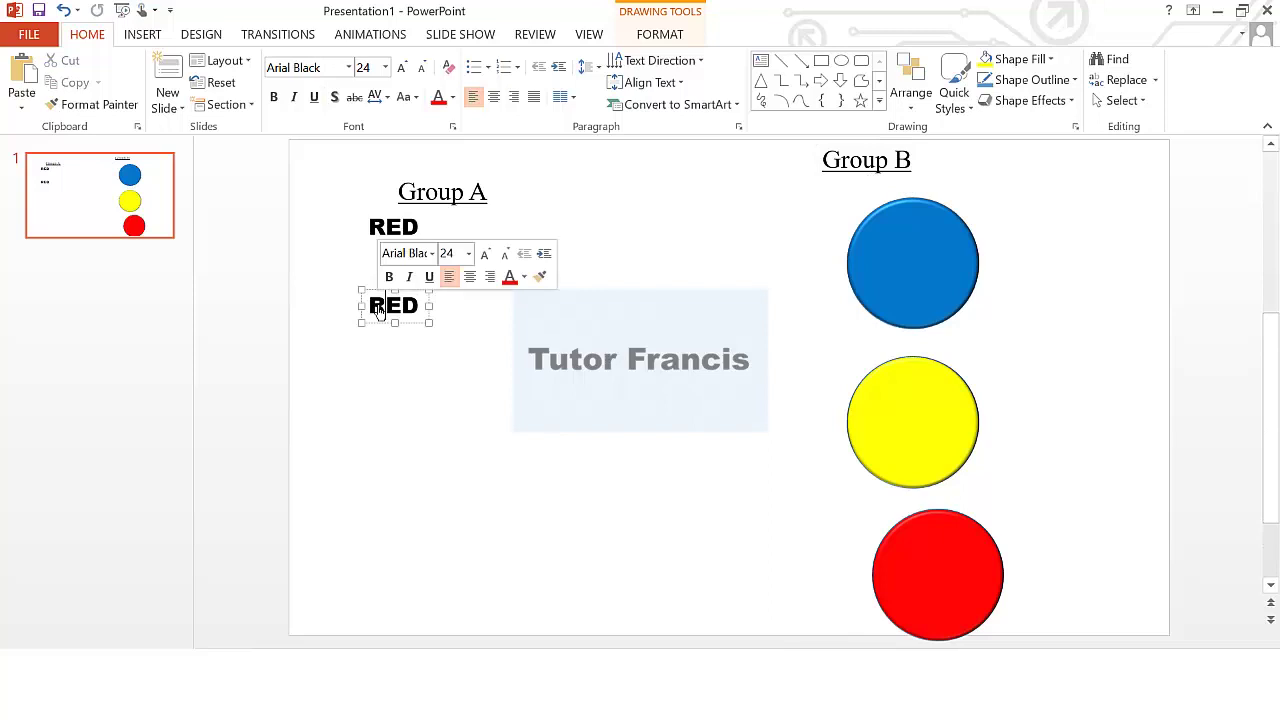
text(BLUE)
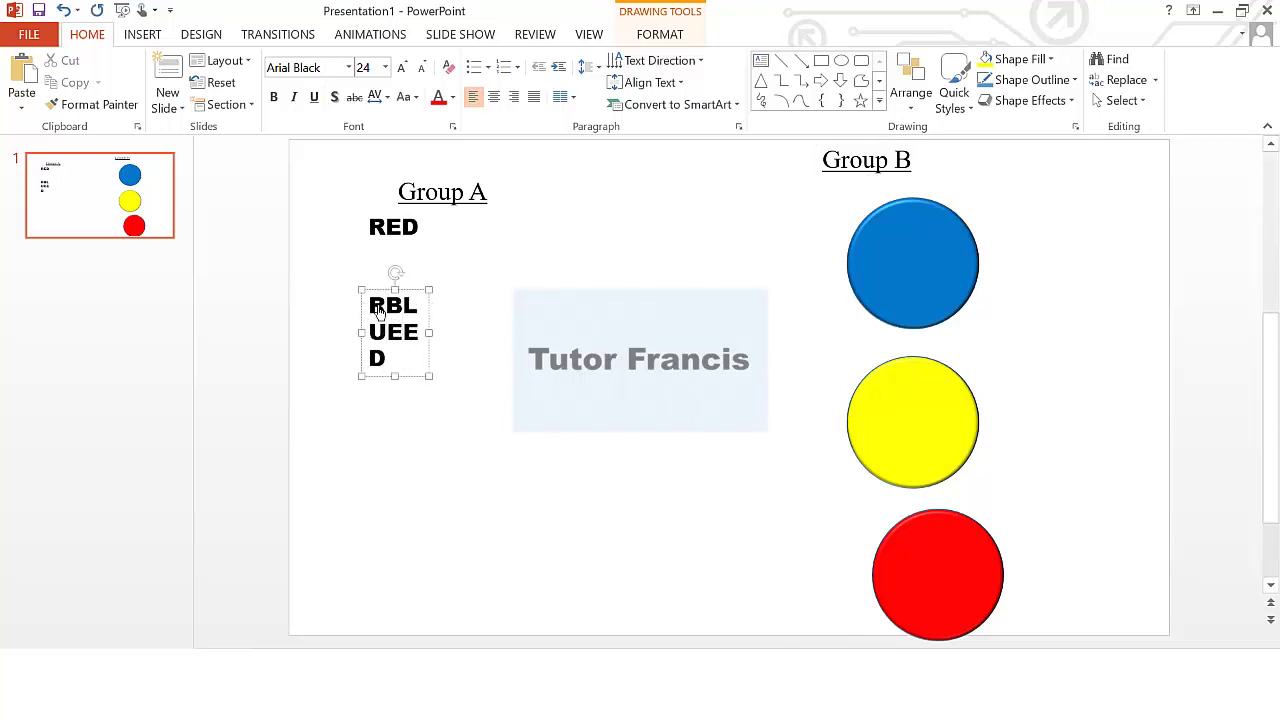
key(Delete)
key(Delete)
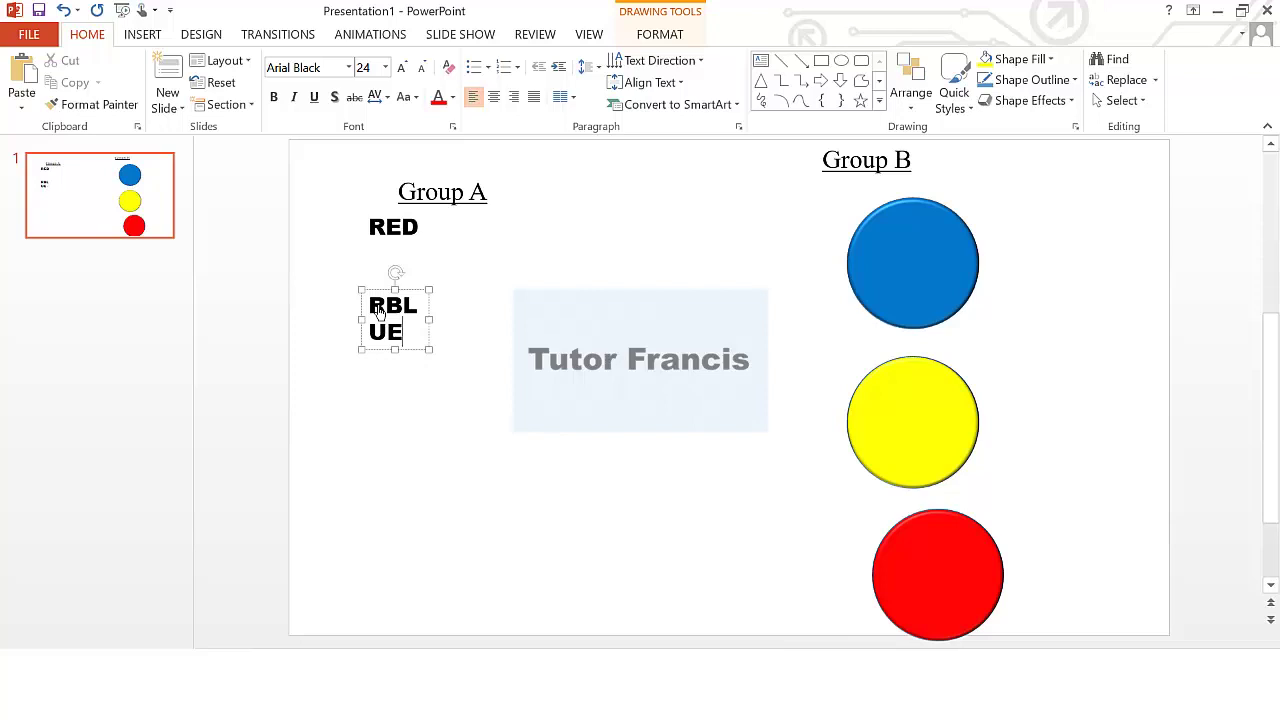
click(386, 306)
key(BackSpace)
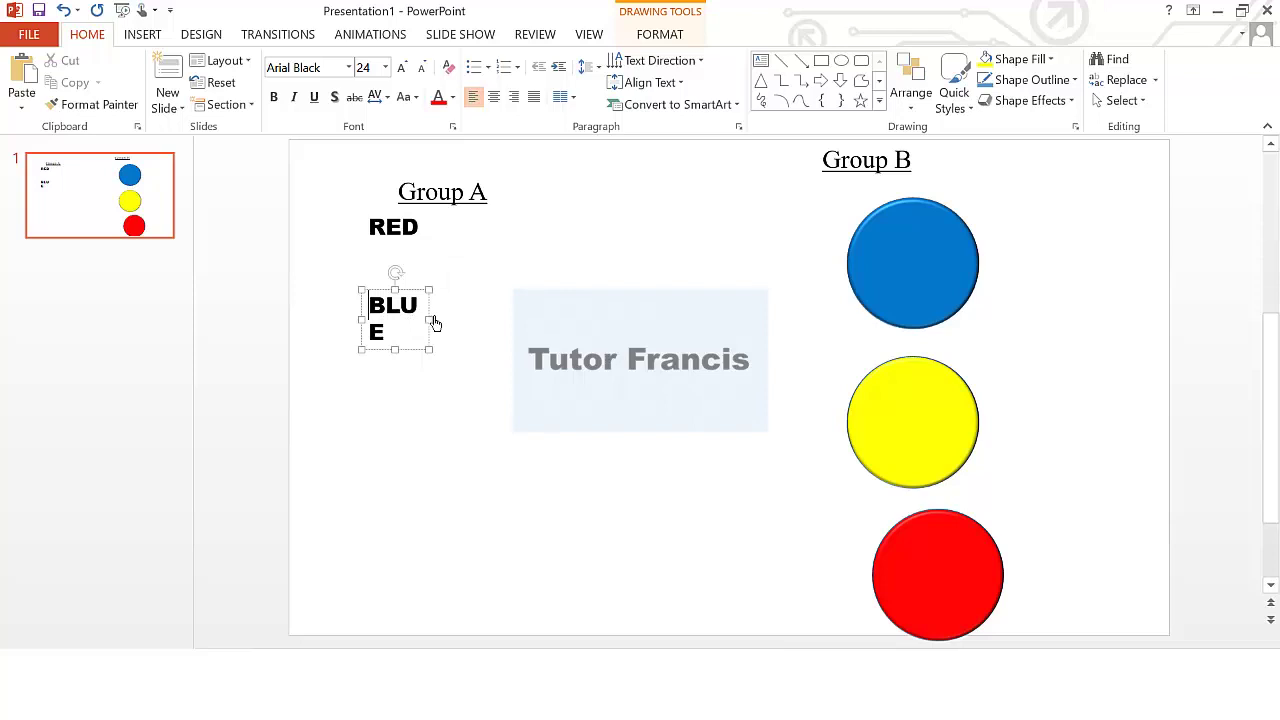
drag(432, 325, 451, 387)
Duplicate the "BLUE" label beneath itself, change the copy's text to "YELLOW" and widen its box to fit one line
key(ctrl+d)
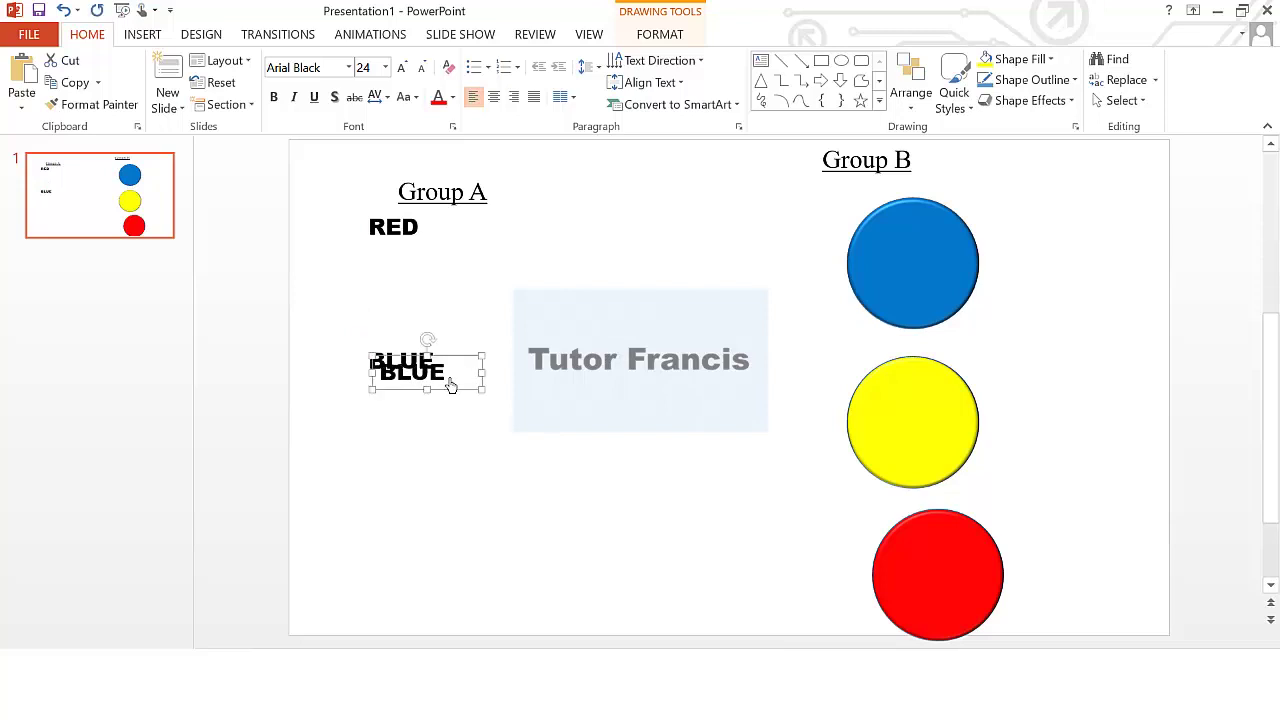
drag(450, 399, 416, 500)
click(406, 494)
double_click(405, 494)
click(405, 494)
text(YELLO)
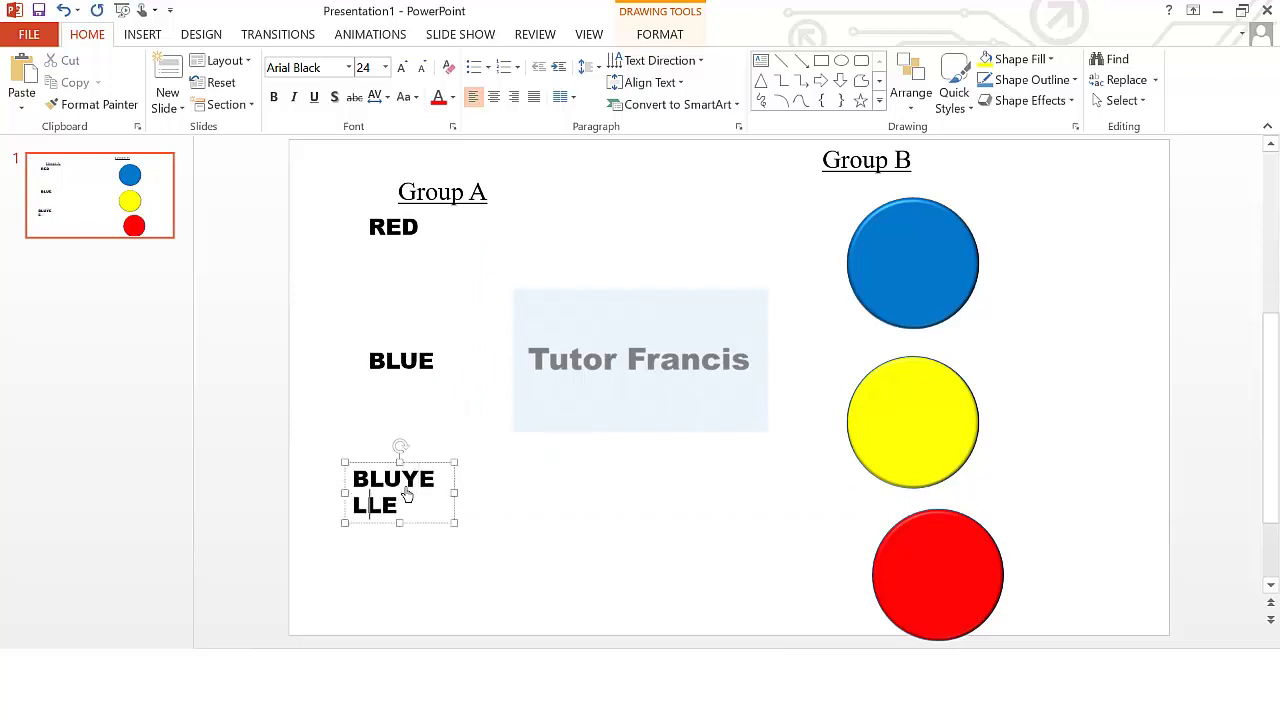
text(W)
key(BackSpace)
text(W)
key(Delete)
click(404, 480)
key(BackSpace)
key(BackSpace)
key(BackSpace)
drag(456, 500, 491, 500)
Swap the "YELLOW" and "RED" labels so the column reads YELLOW, BLUE, RED from top to bottom
click(421, 385)
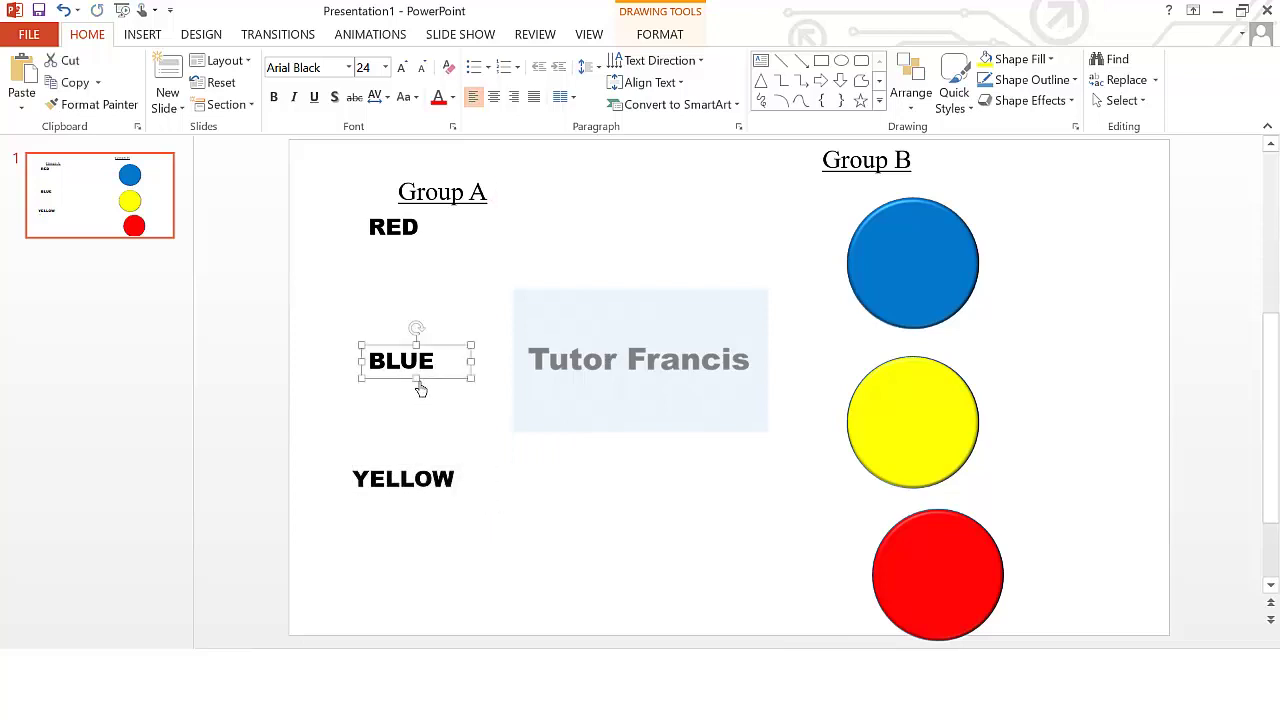
click(434, 472)
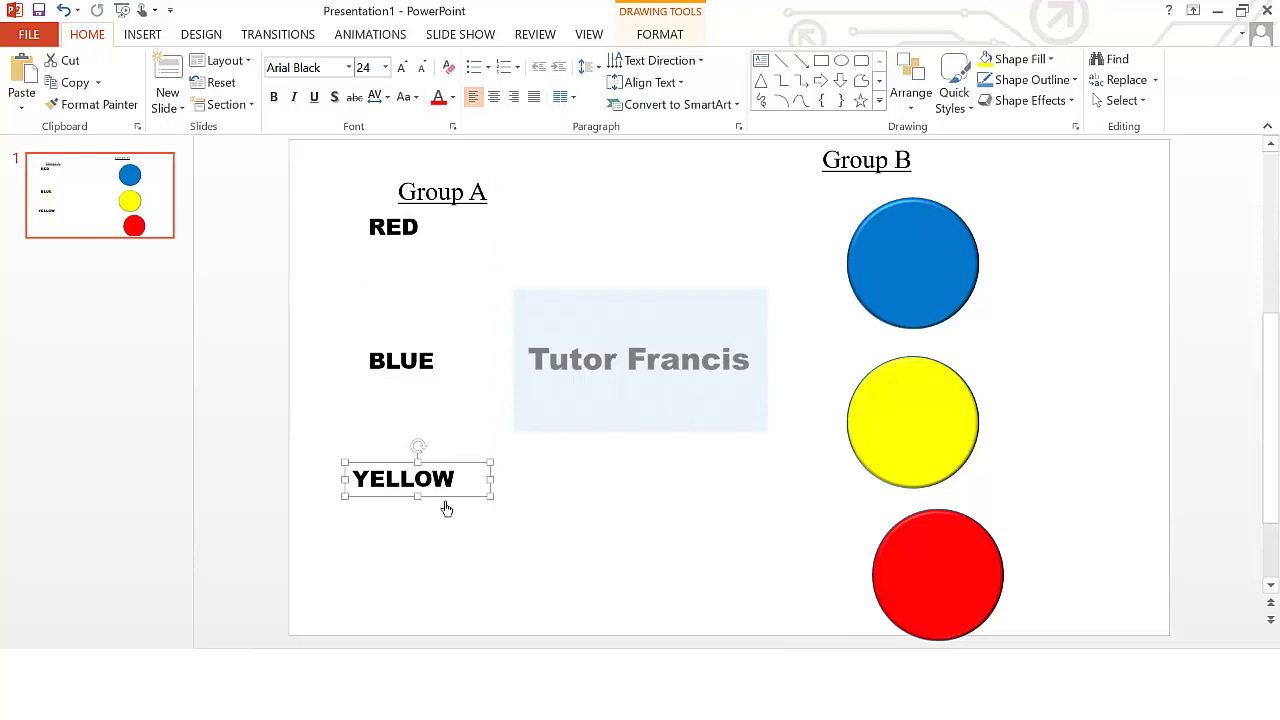
mouse_move(446, 511)
mouse_down()
mouse_move(434, 320)
mouse_move(420, 425)
mouse_up()
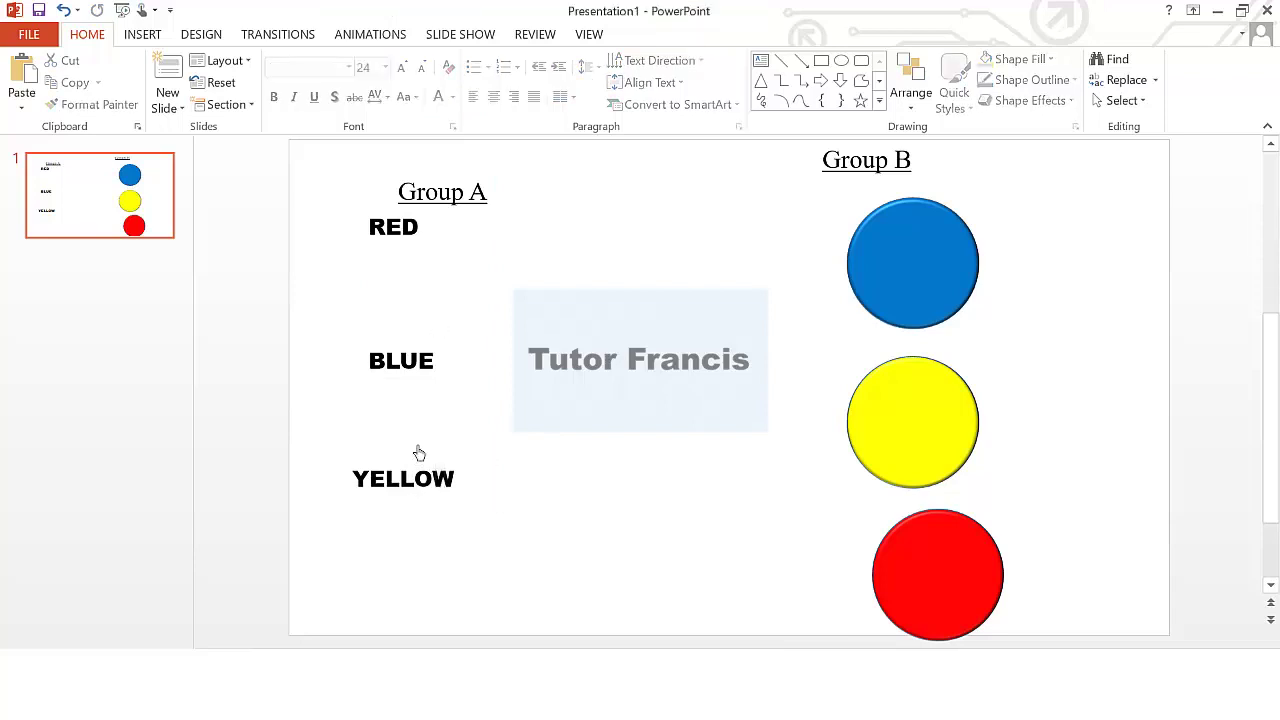
click(421, 463)
drag(449, 503, 463, 277)
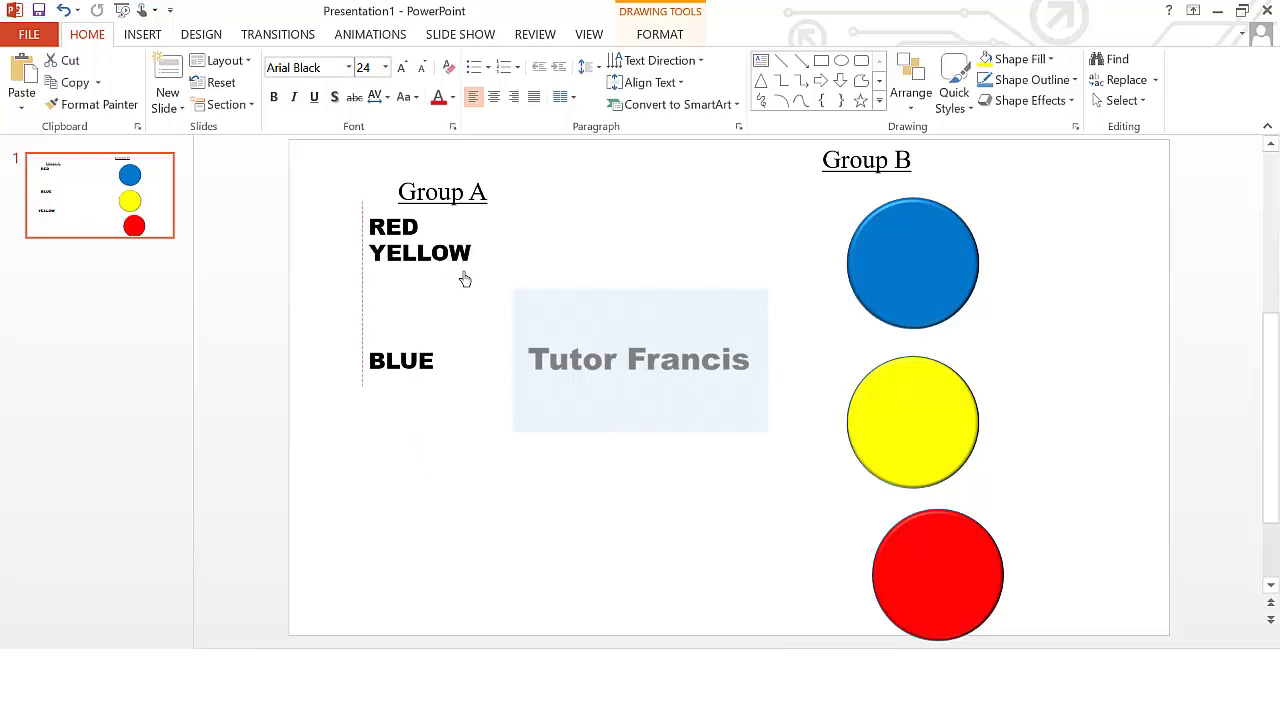
click(398, 229)
drag(373, 216, 370, 497)
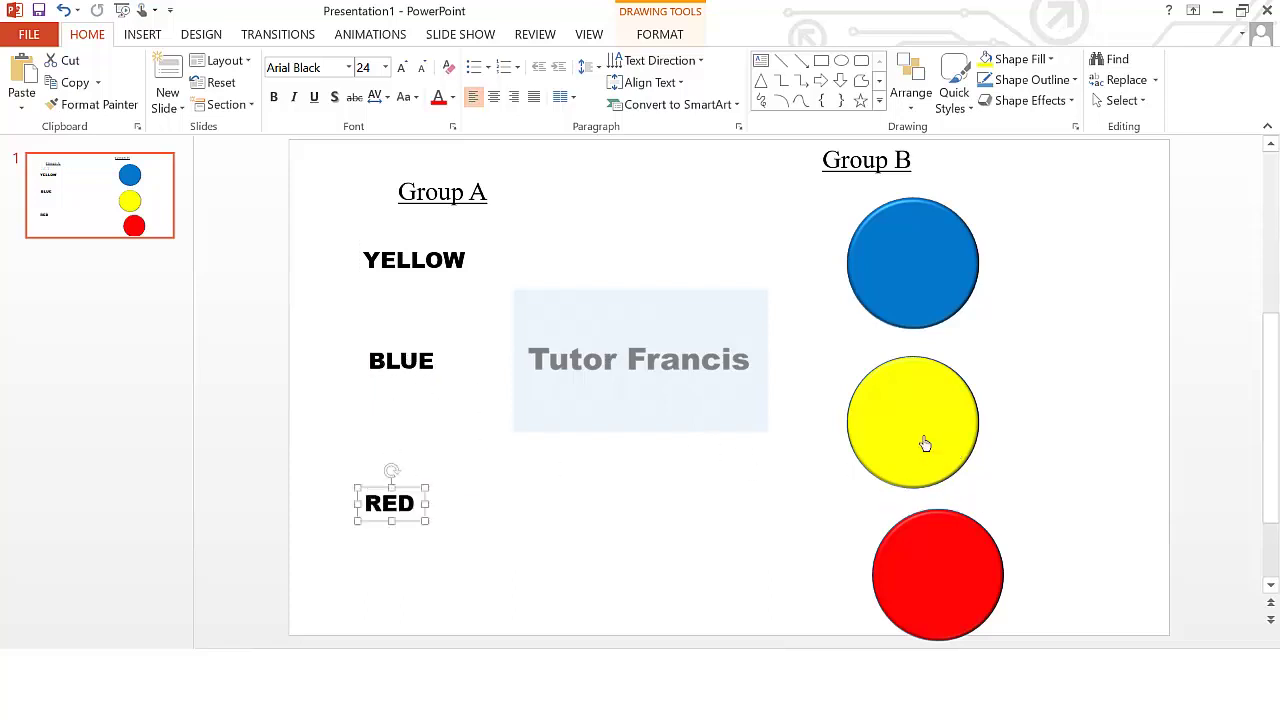
Move the "Group A" heading up and left over its labels, and shift the three circles left beneath the "Group B" heading
click(452, 207)
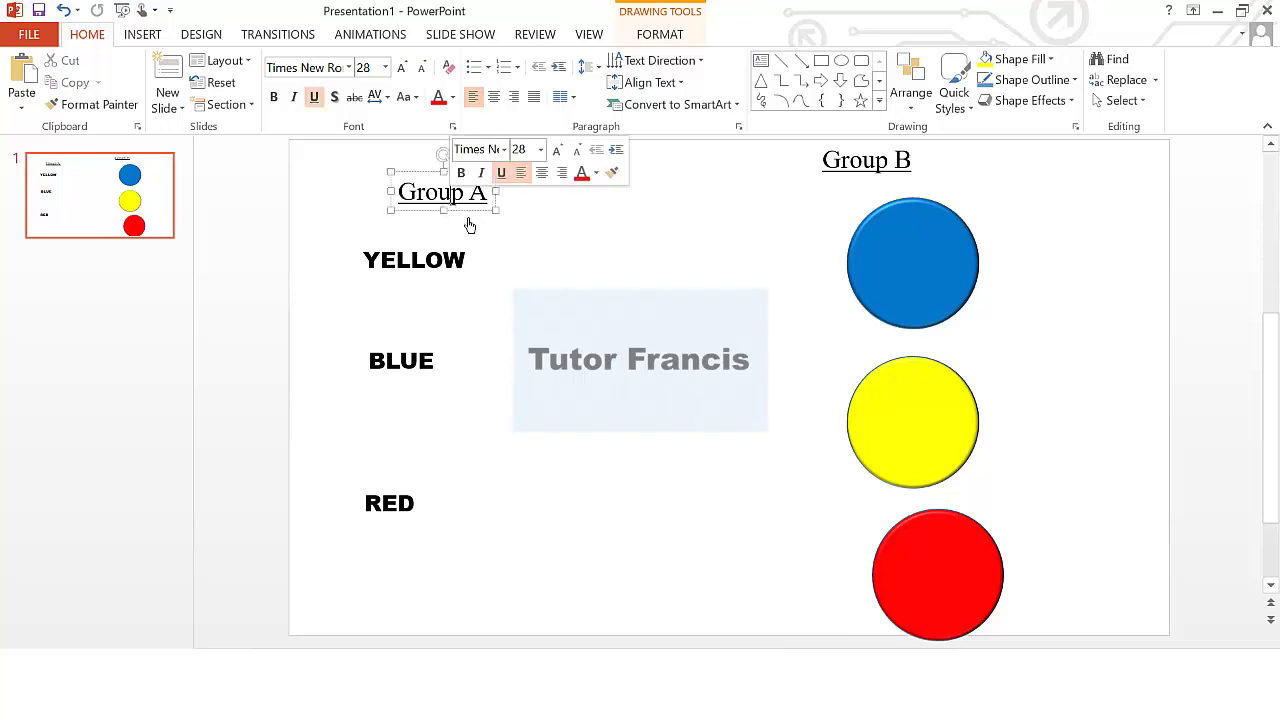
drag(469, 220, 437, 192)
click(907, 187)
click(926, 235)
drag(943, 266, 893, 281)
drag(929, 411, 884, 417)
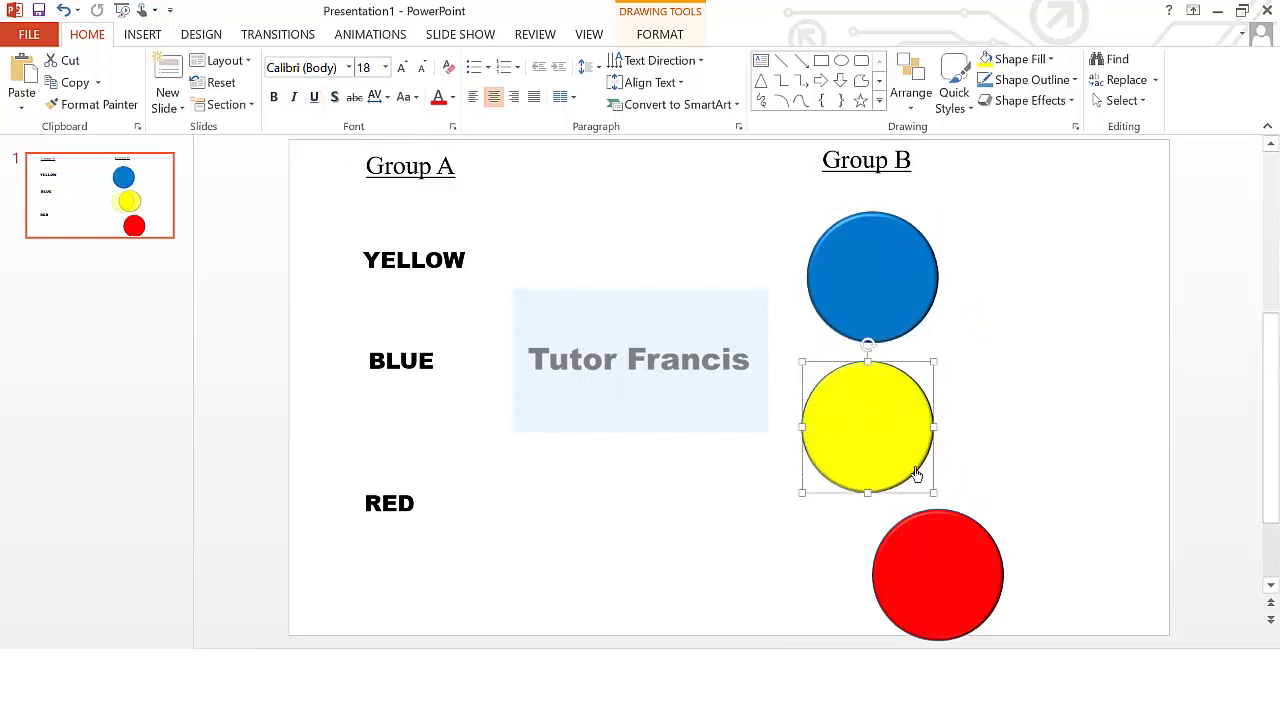
drag(937, 569, 897, 569)
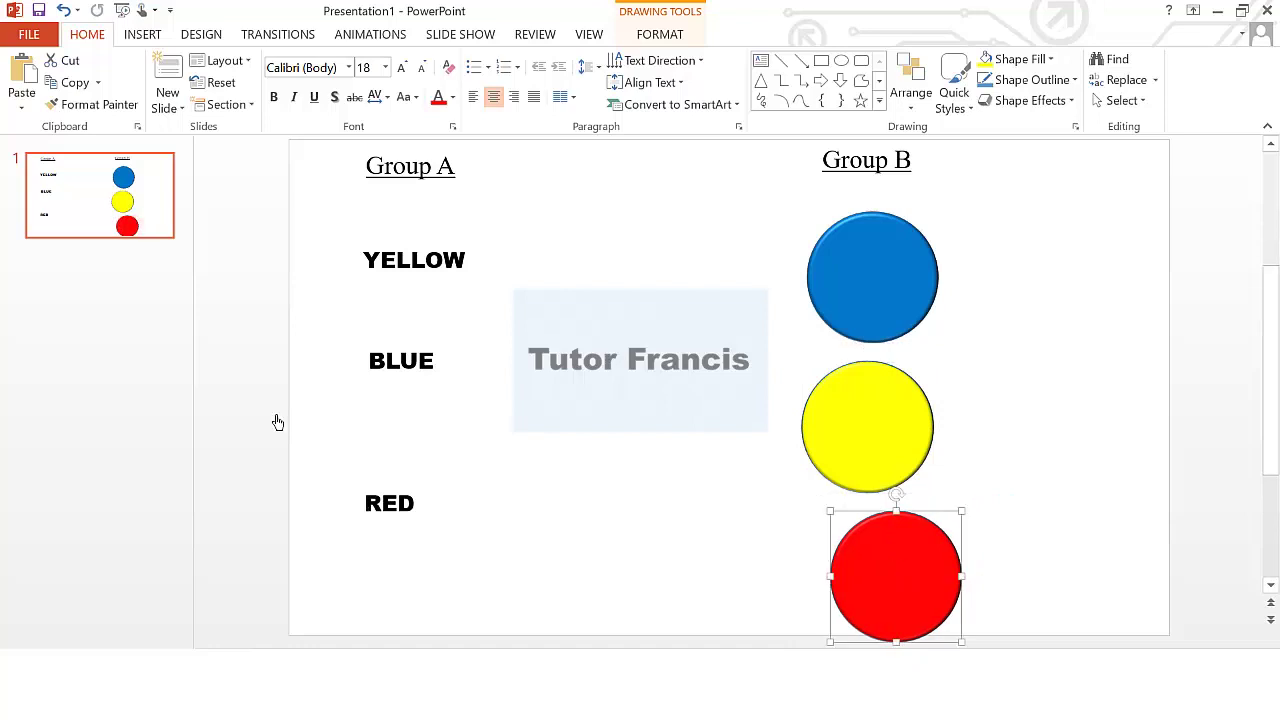
Duplicate the finished matching slide
click(93, 215)
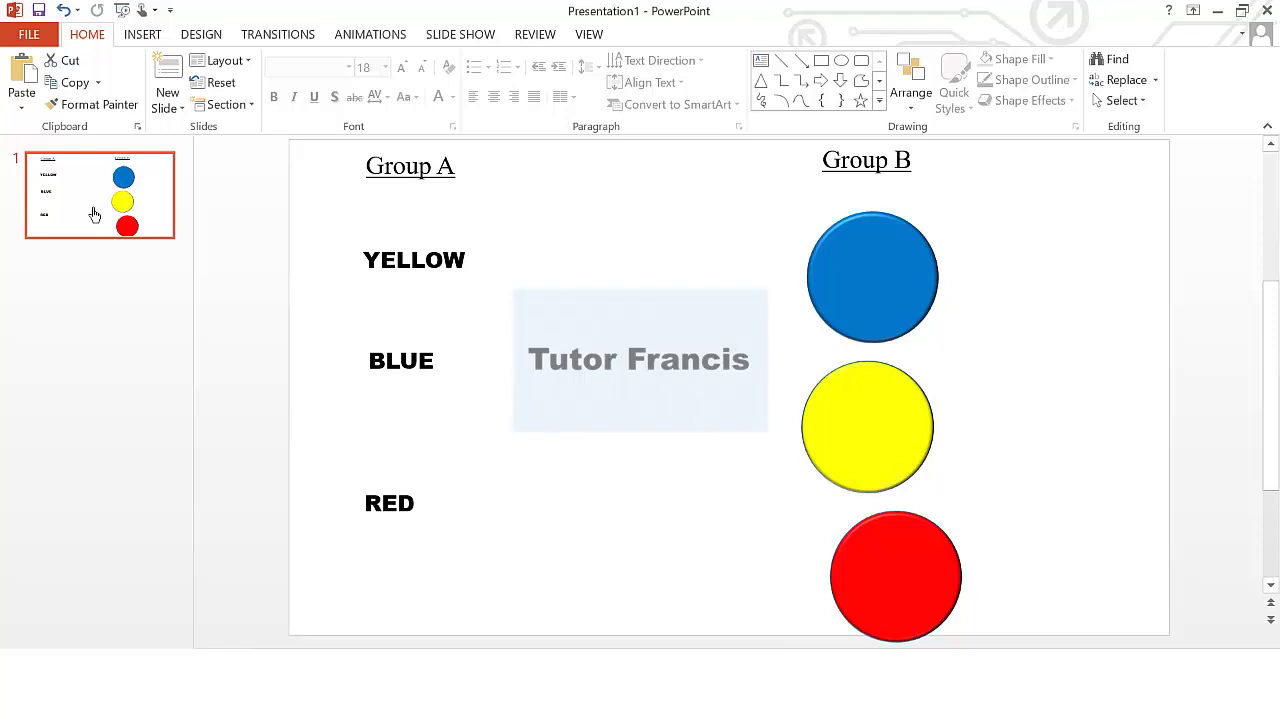
right_click(93, 215)
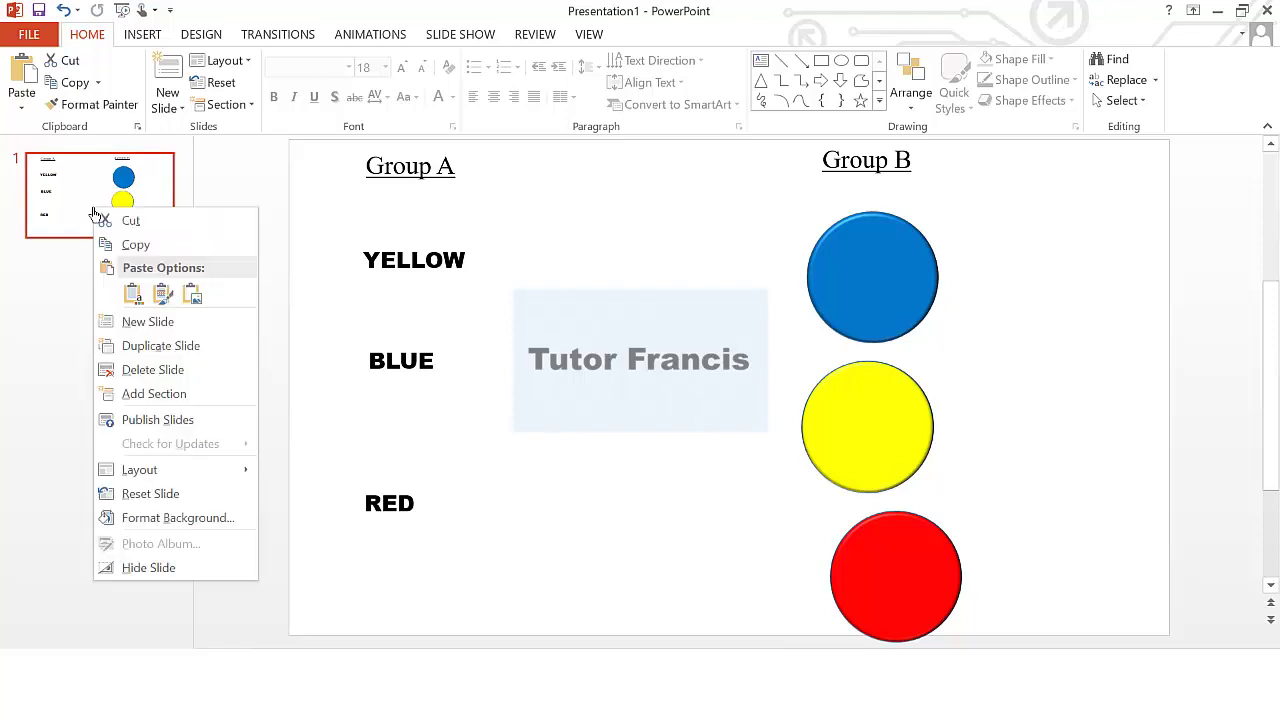
click(160, 345)
On the second slide, move the "YELLOW" label onto the blue circle, "BLUE" onto the yellow circle and "RED" onto the red circle
click(410, 286)
drag(412, 289, 864, 314)
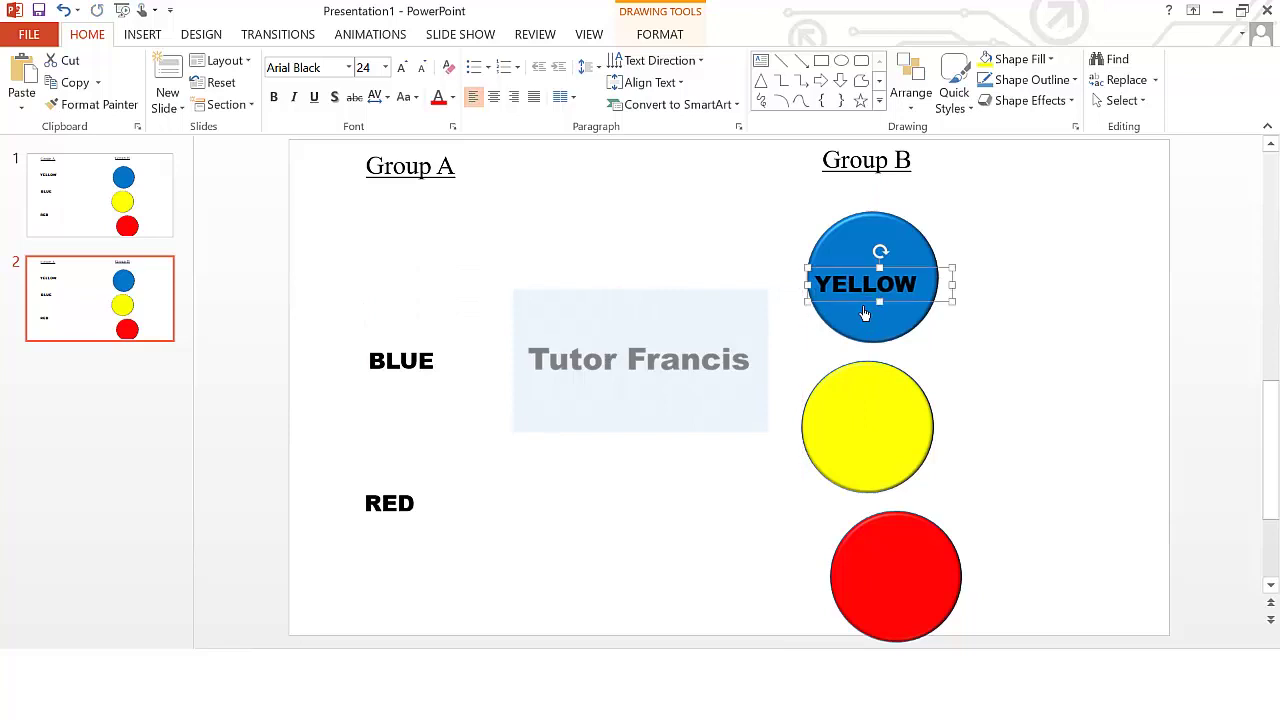
click(423, 385)
drag(423, 386, 879, 462)
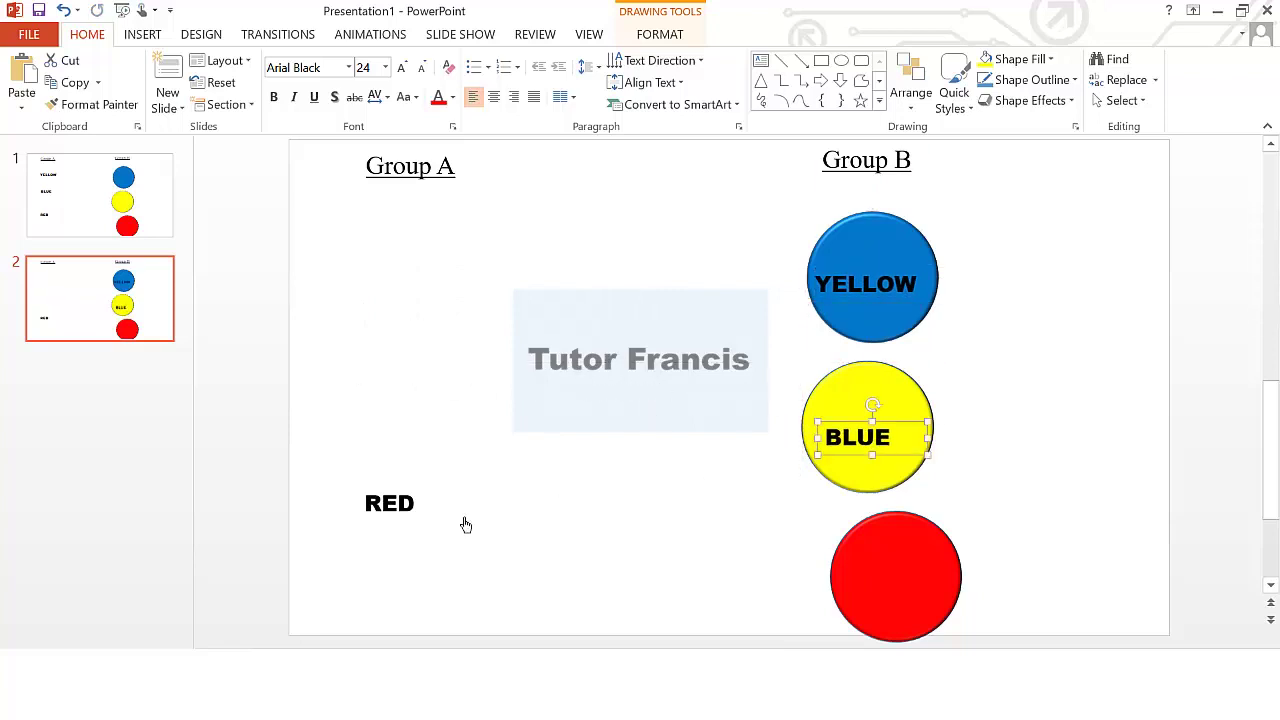
click(421, 535)
drag(402, 535, 922, 609)
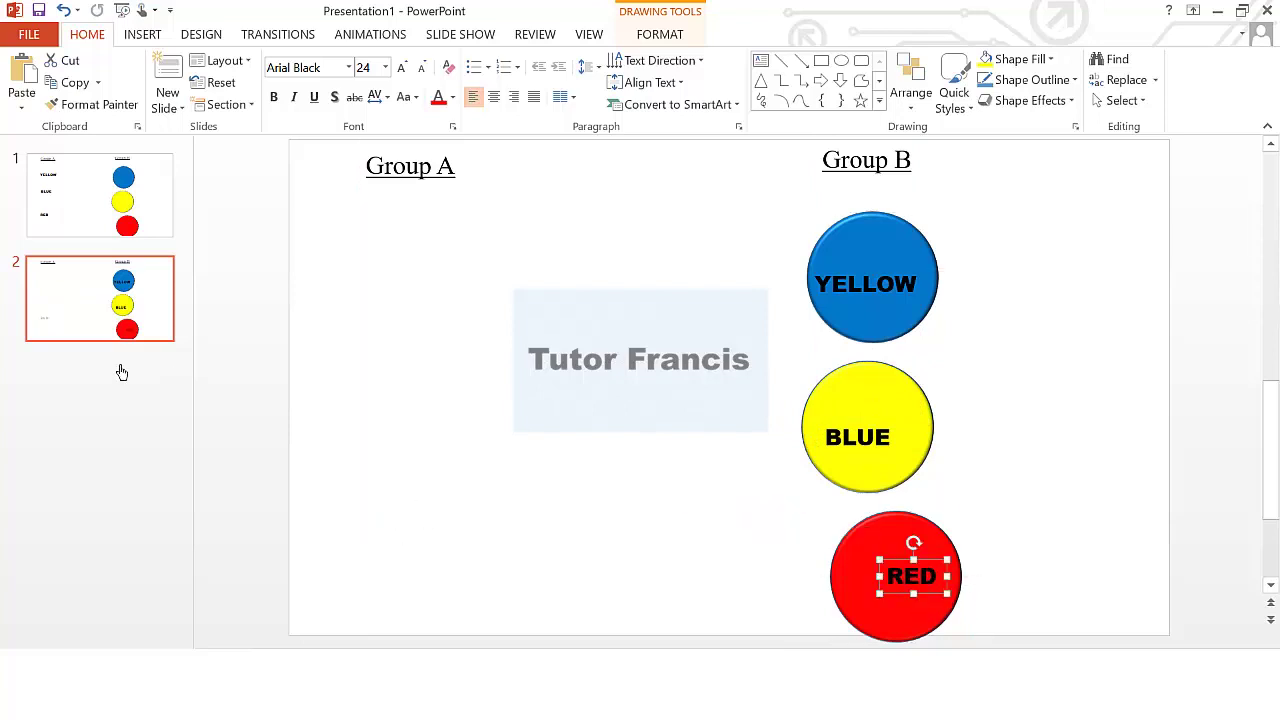
Duplicate the second slide with its labels placed on the circles
click(117, 350)
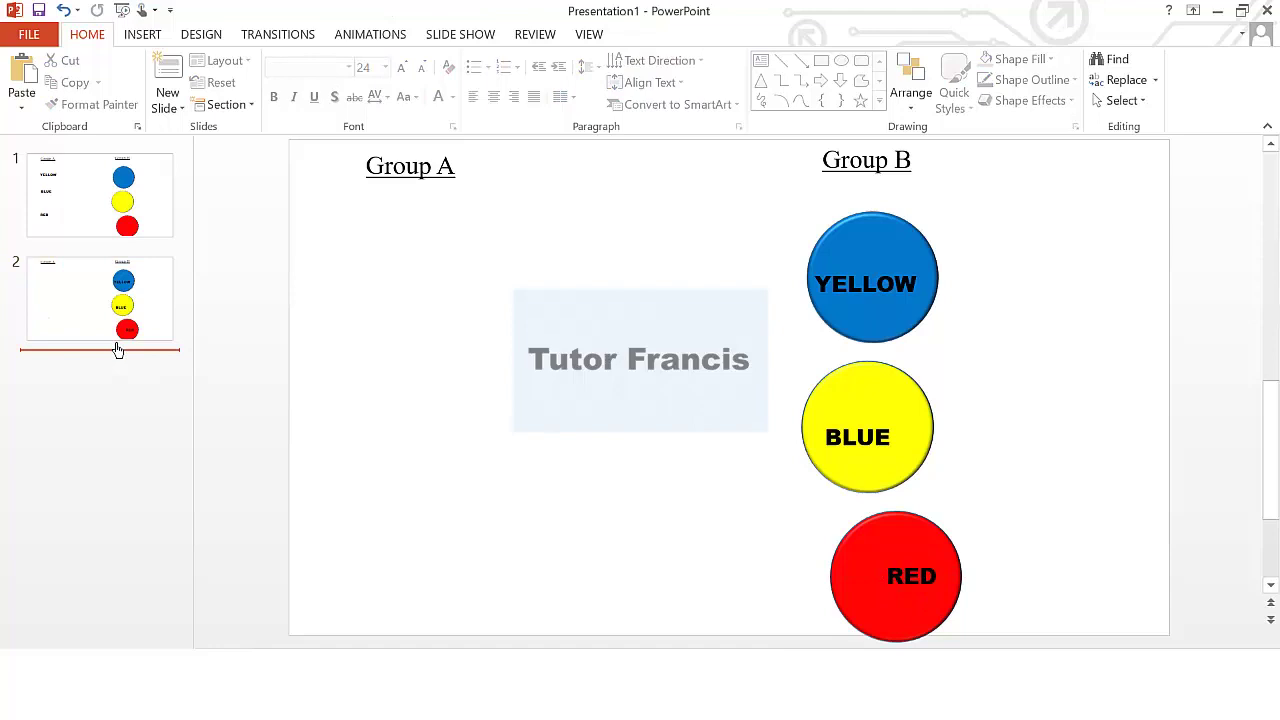
click(105, 320)
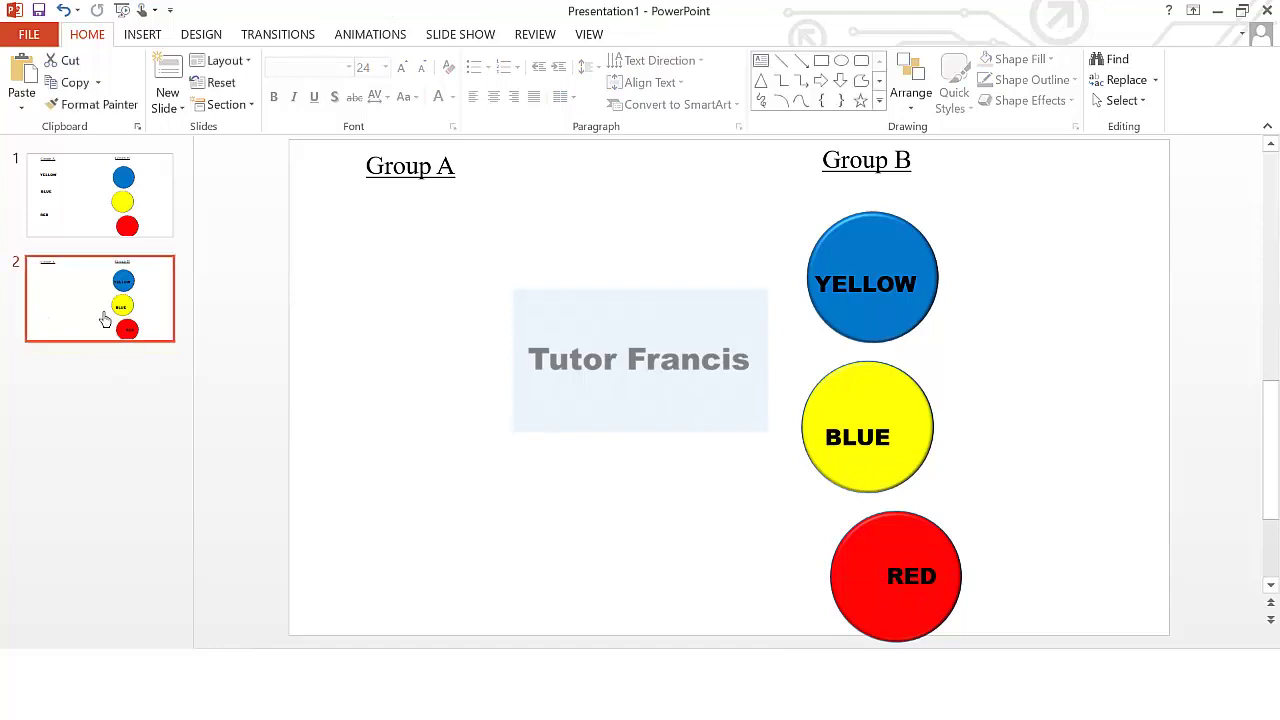
key(ctrl+d)
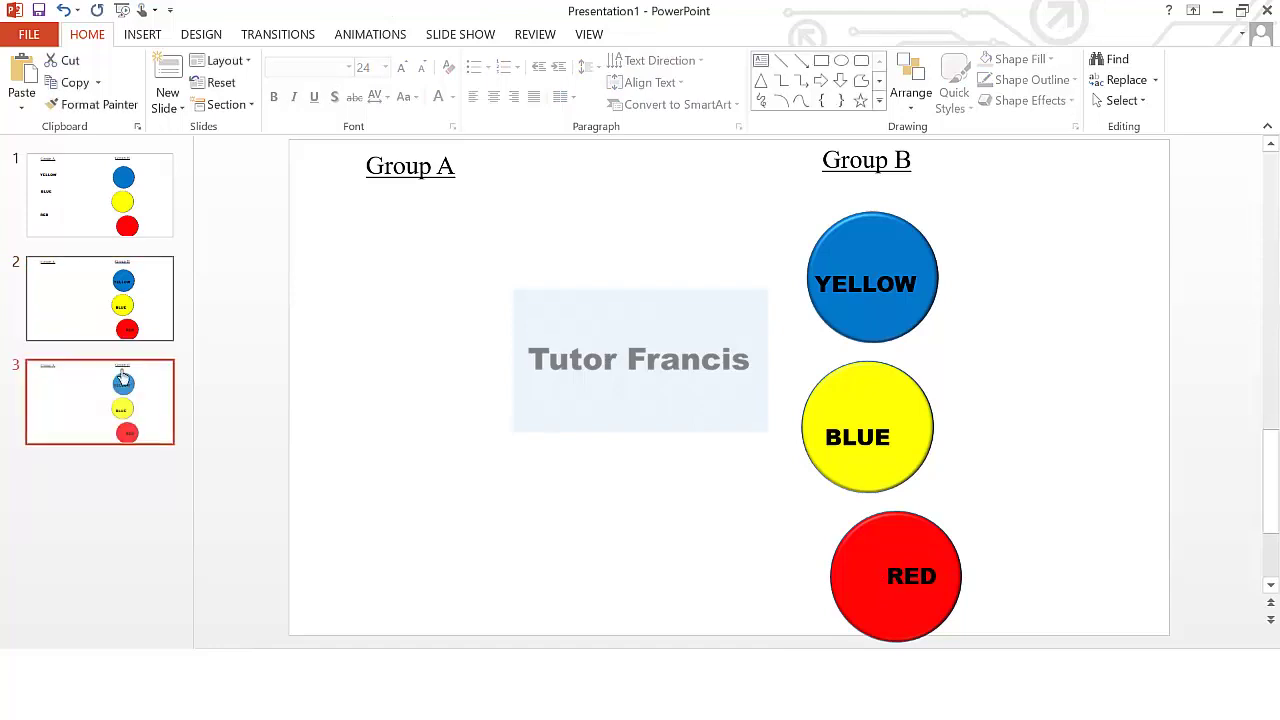
On the third slide, swap the "YELLOW" and "BLUE" labels so each sits on the circle of its own colour
click(886, 292)
mouse_move(904, 310)
mouse_down()
mouse_move(908, 434)
mouse_move(909, 312)
mouse_up()
click(893, 452)
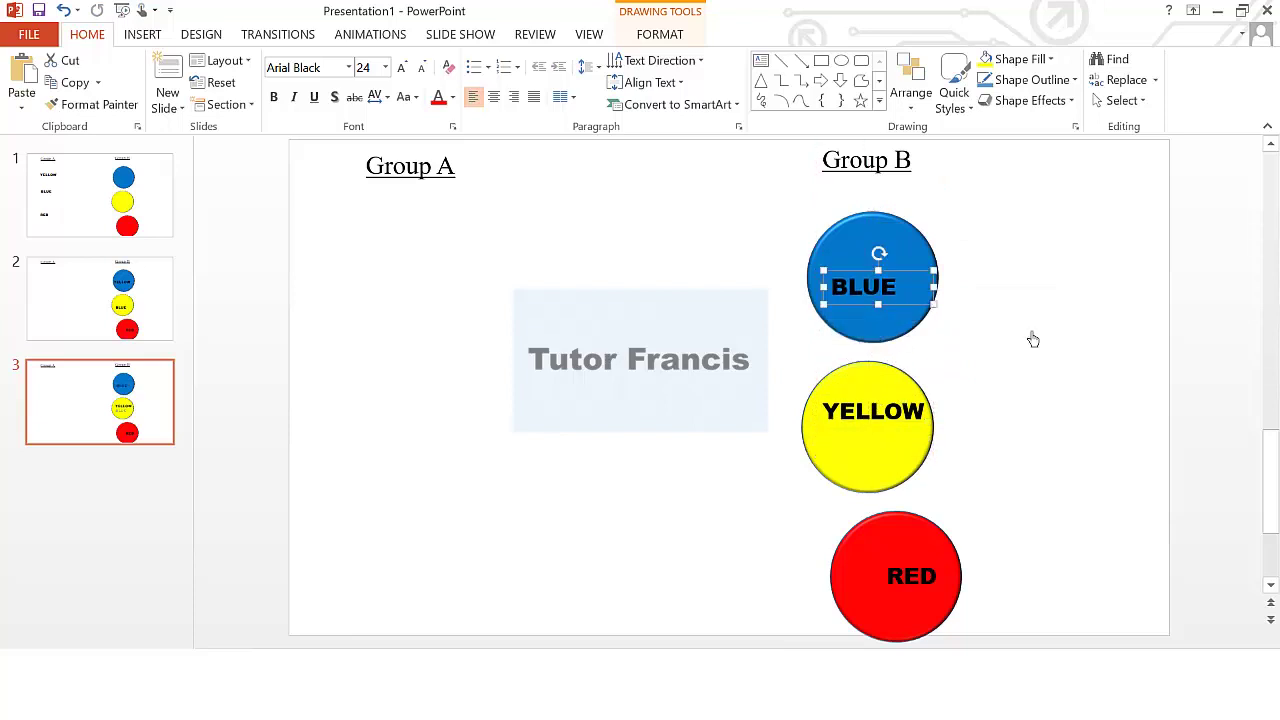
Shift the red circle and its "RED" label left to line up with the circles above, centring the label on the circle
click(866, 563)
click(912, 586)
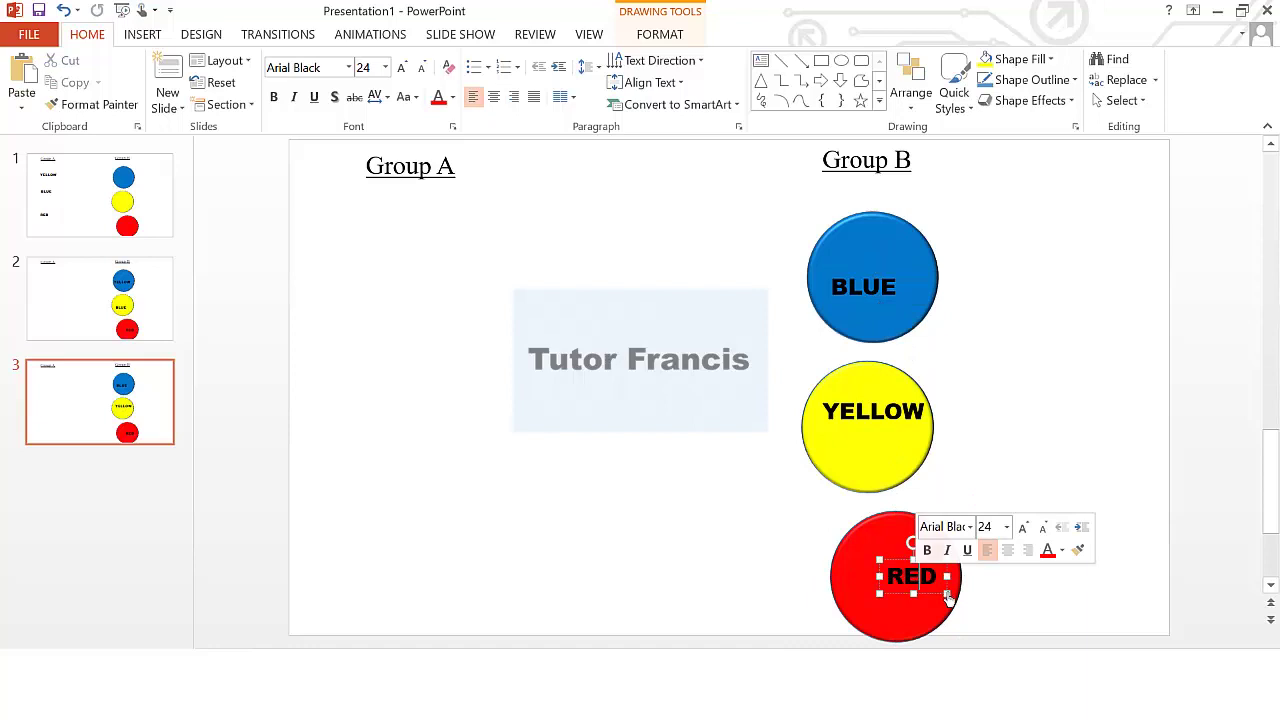
drag(942, 598, 917, 600)
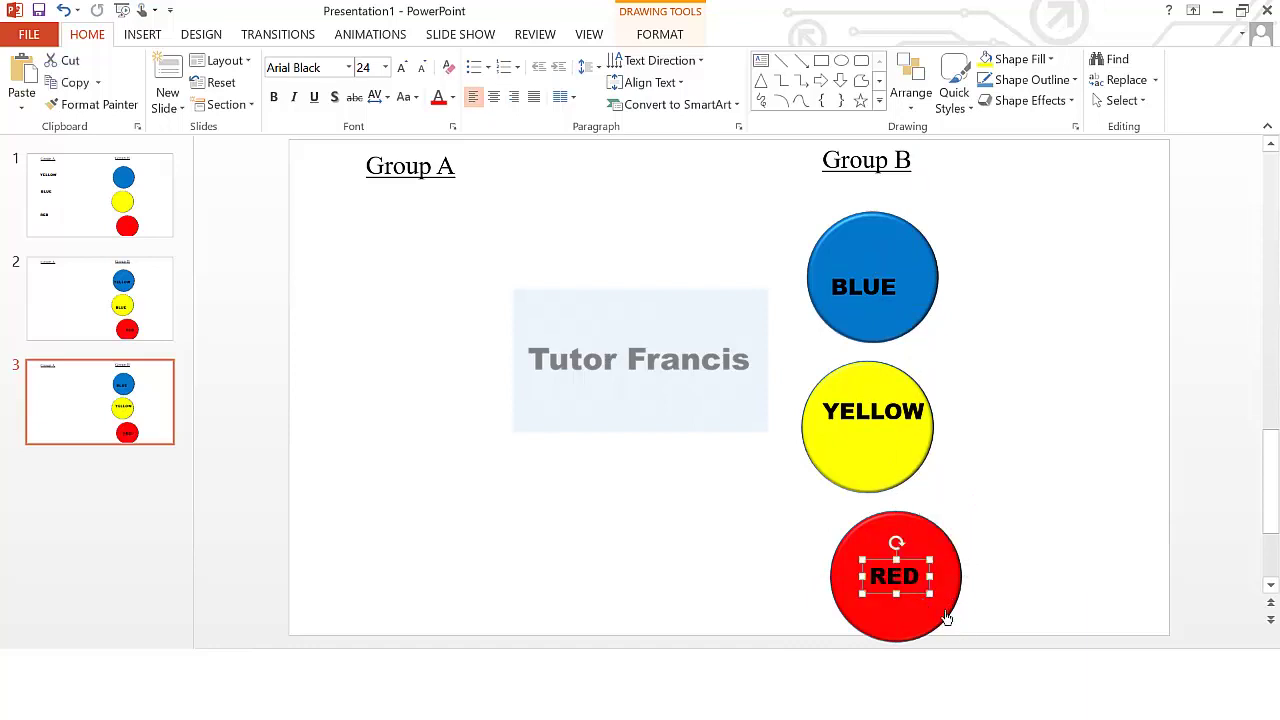
click(947, 619)
drag(940, 617, 883, 602)
click(898, 592)
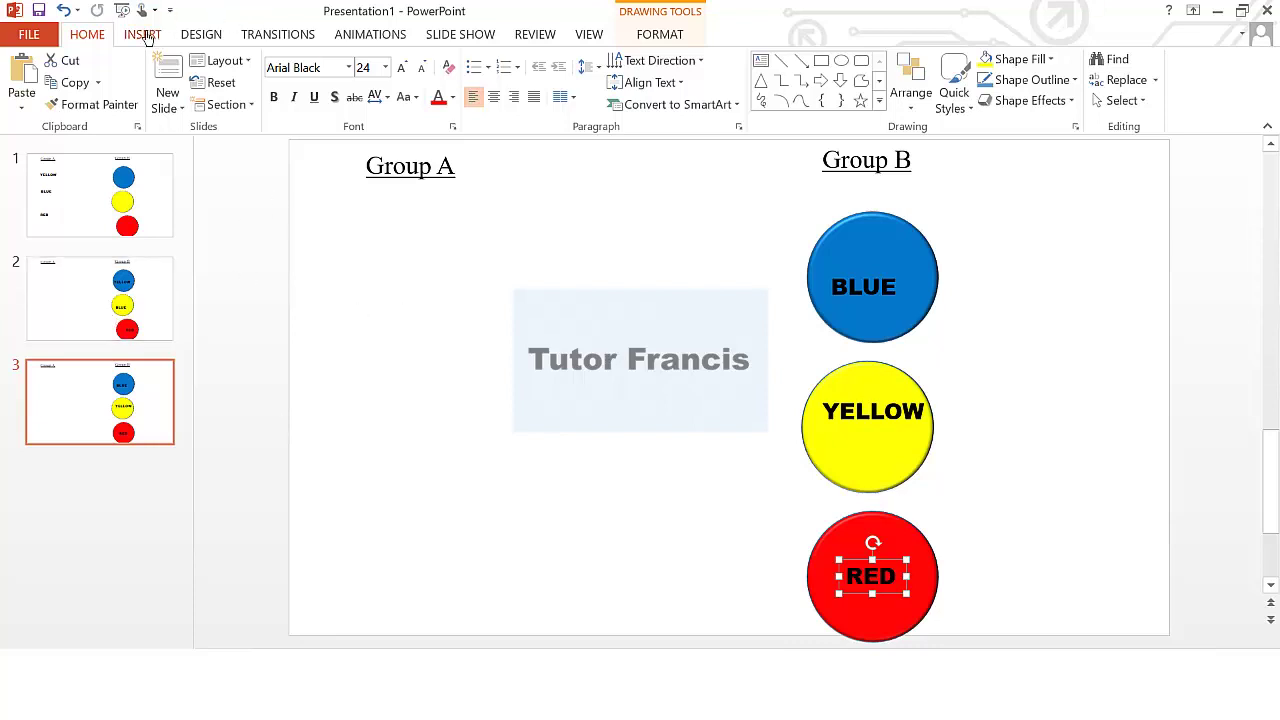
Draw an L-shape about 0.51" high and 1.89" wide beside the blue circle on the third slide
click(143, 35)
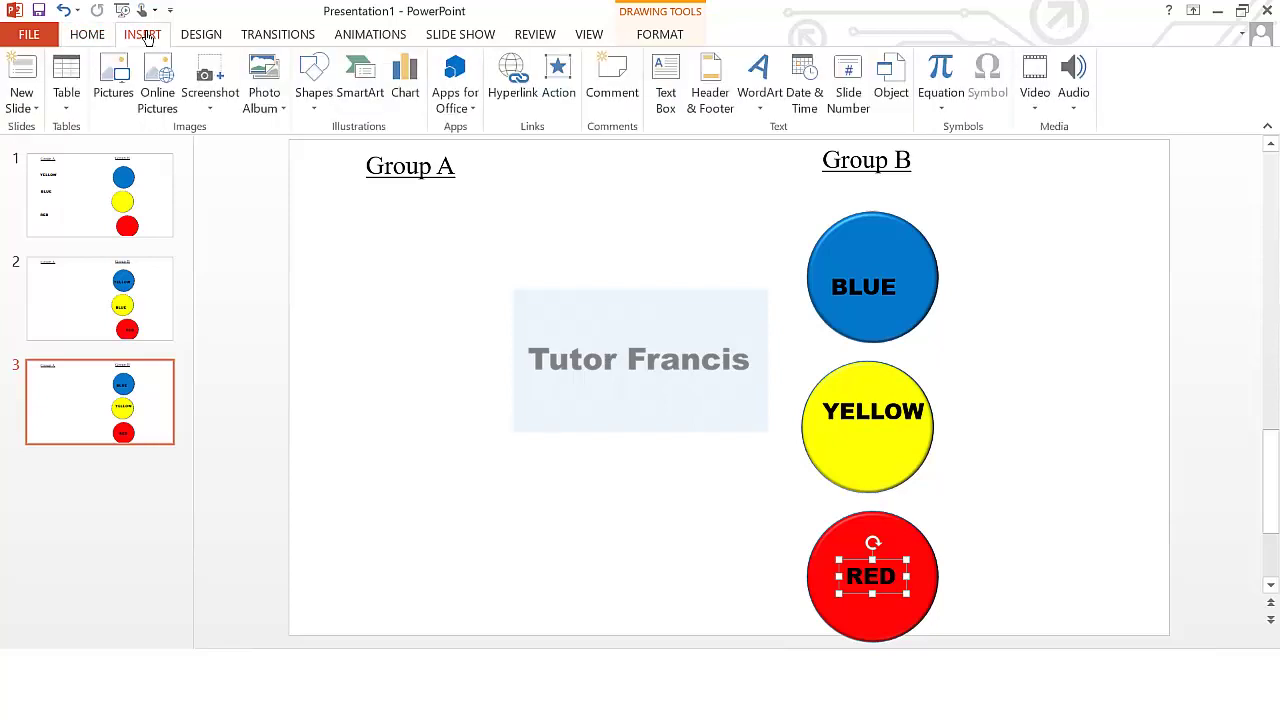
click(318, 92)
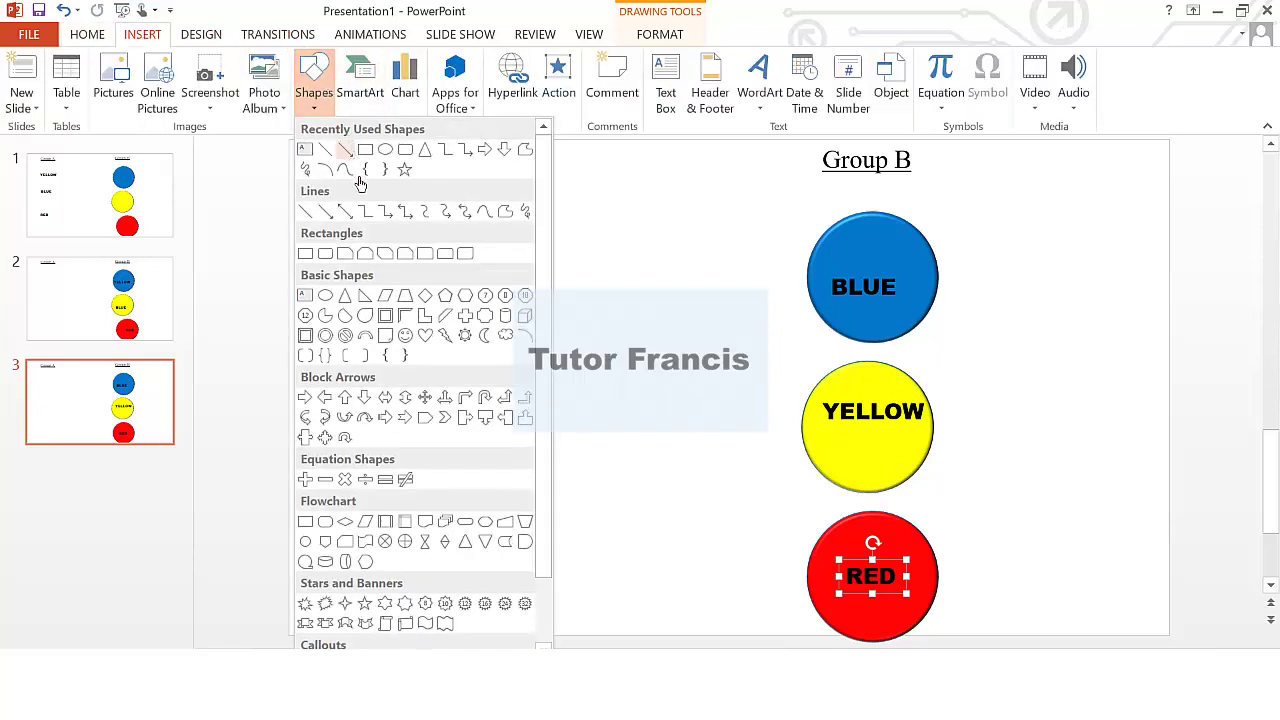
click(424, 317)
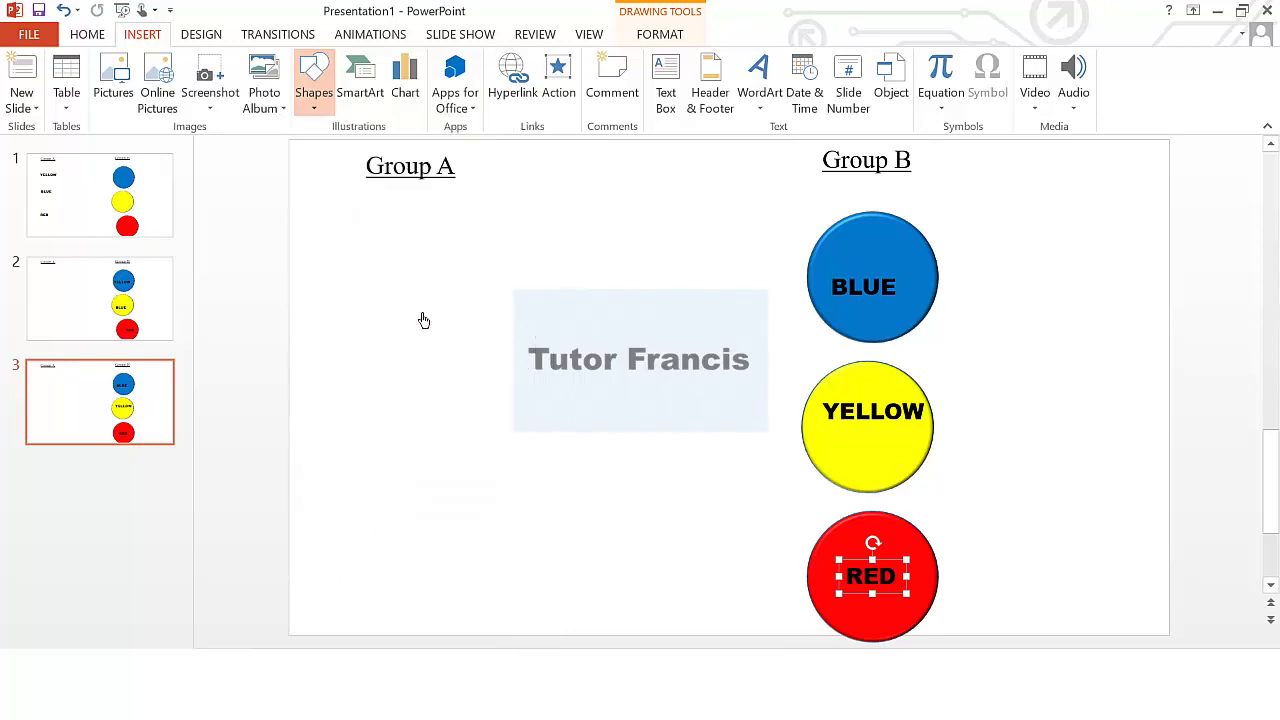
mouse_move(954, 279)
mouse_down()
mouse_move(1020, 349)
mouse_move(1049, 309)
mouse_move(1063, 303)
mouse_move(1063, 337)
mouse_move(1080, 338)
mouse_move(1080, 320)
mouse_up()
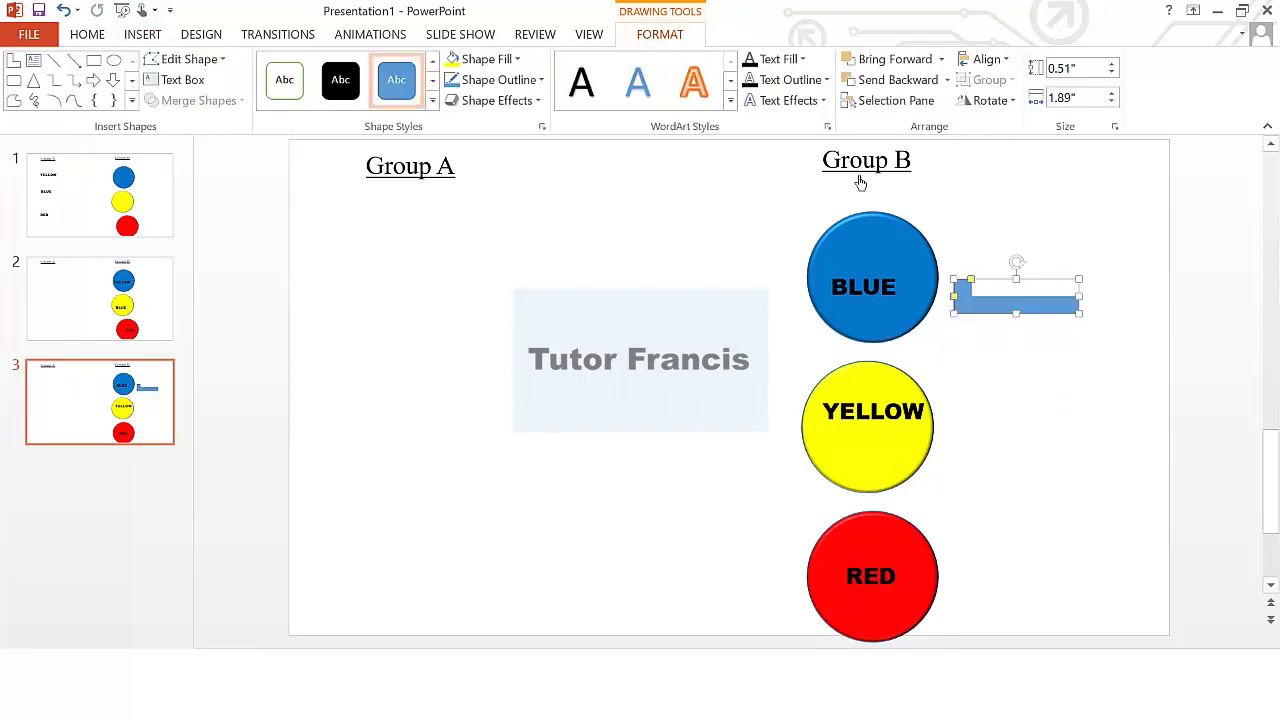
Fill the L-shape with light green and rotate it counter-clockwise to form a check mark beside the blue circle
click(497, 58)
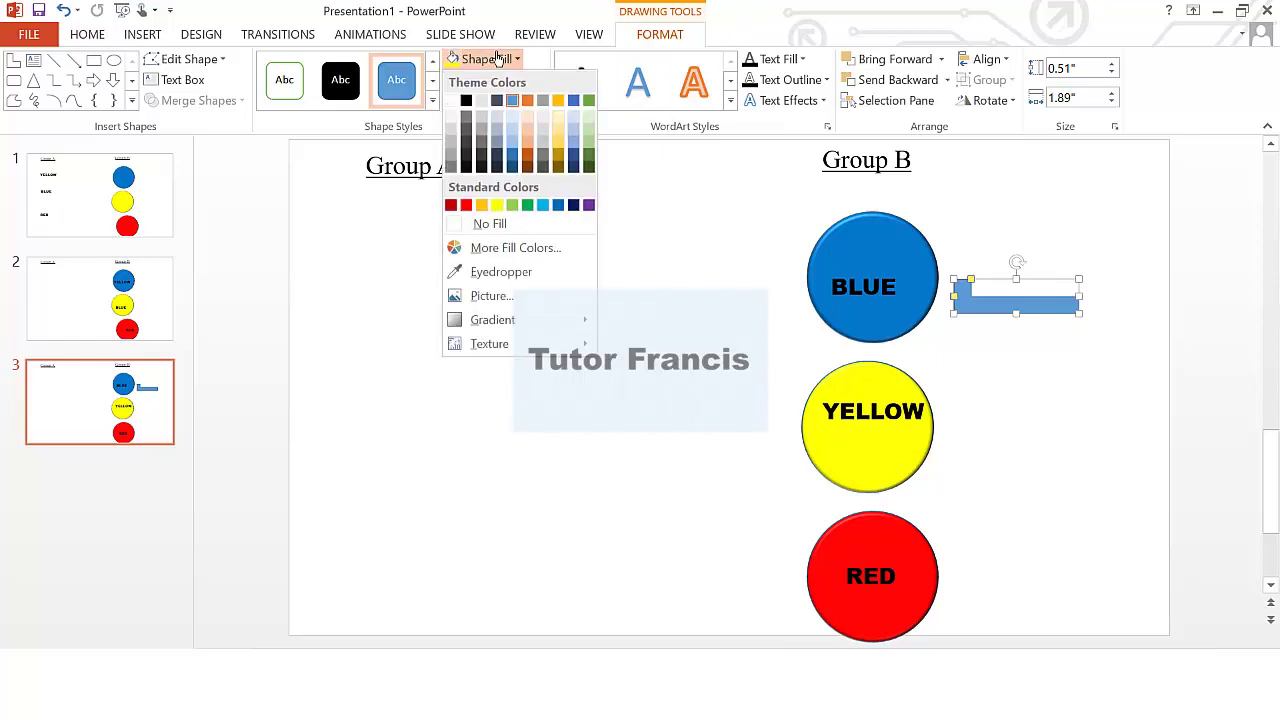
click(529, 205)
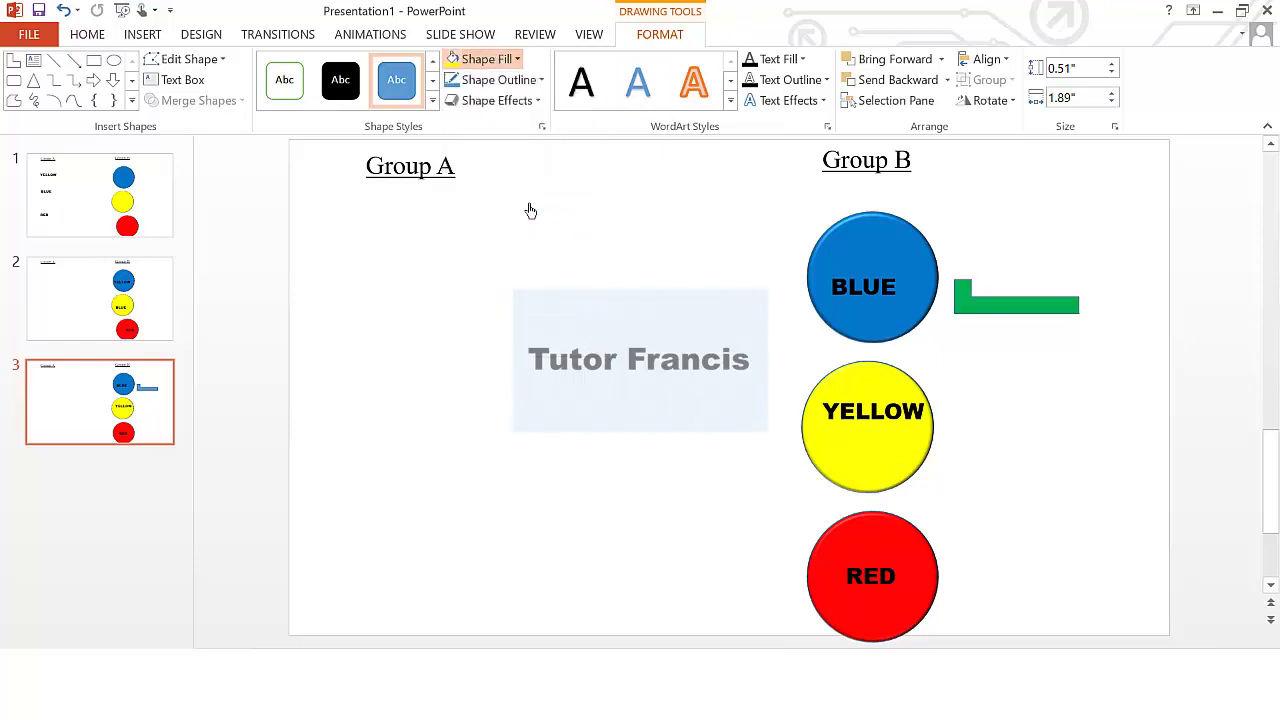
click(490, 59)
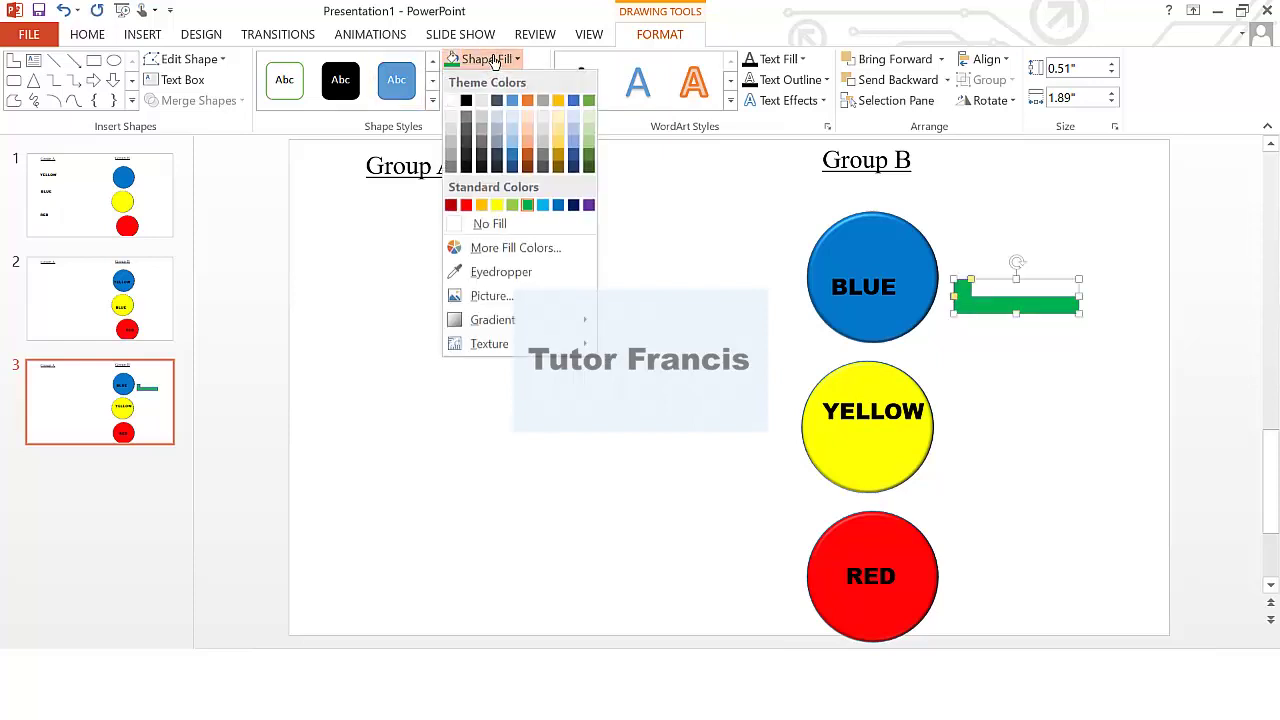
click(515, 205)
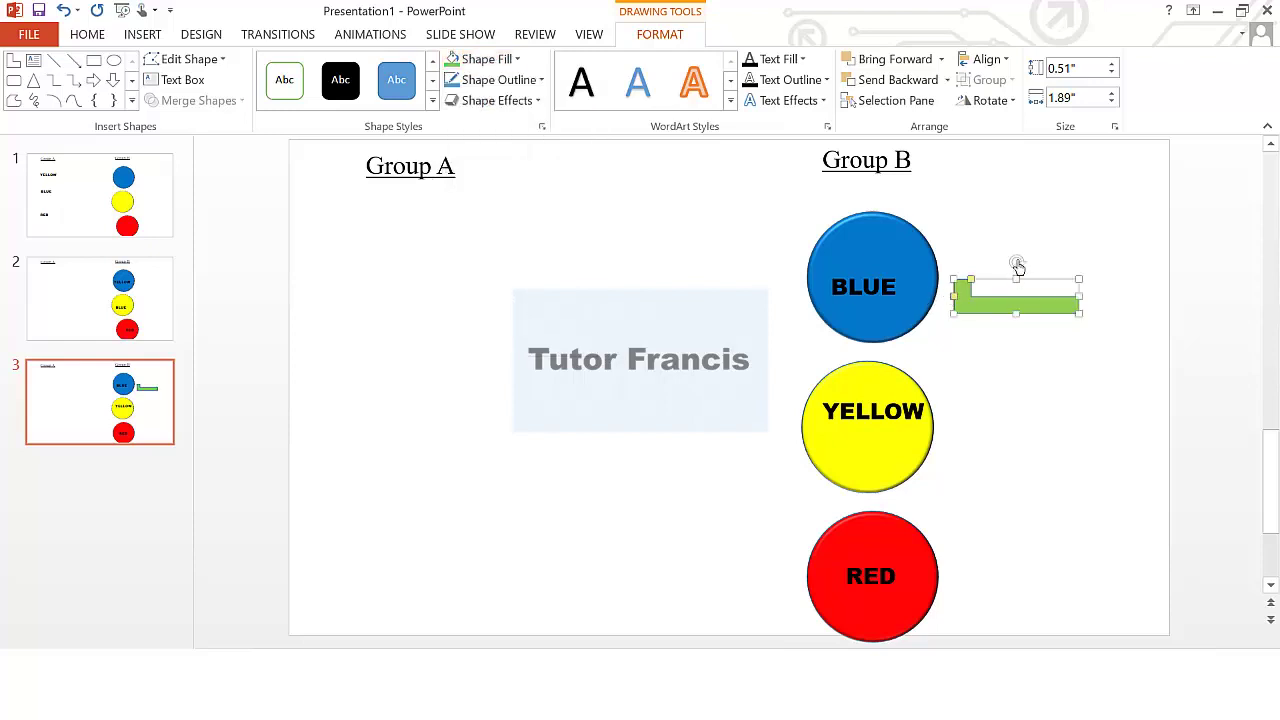
drag(1018, 268, 974, 263)
drag(1004, 306, 993, 255)
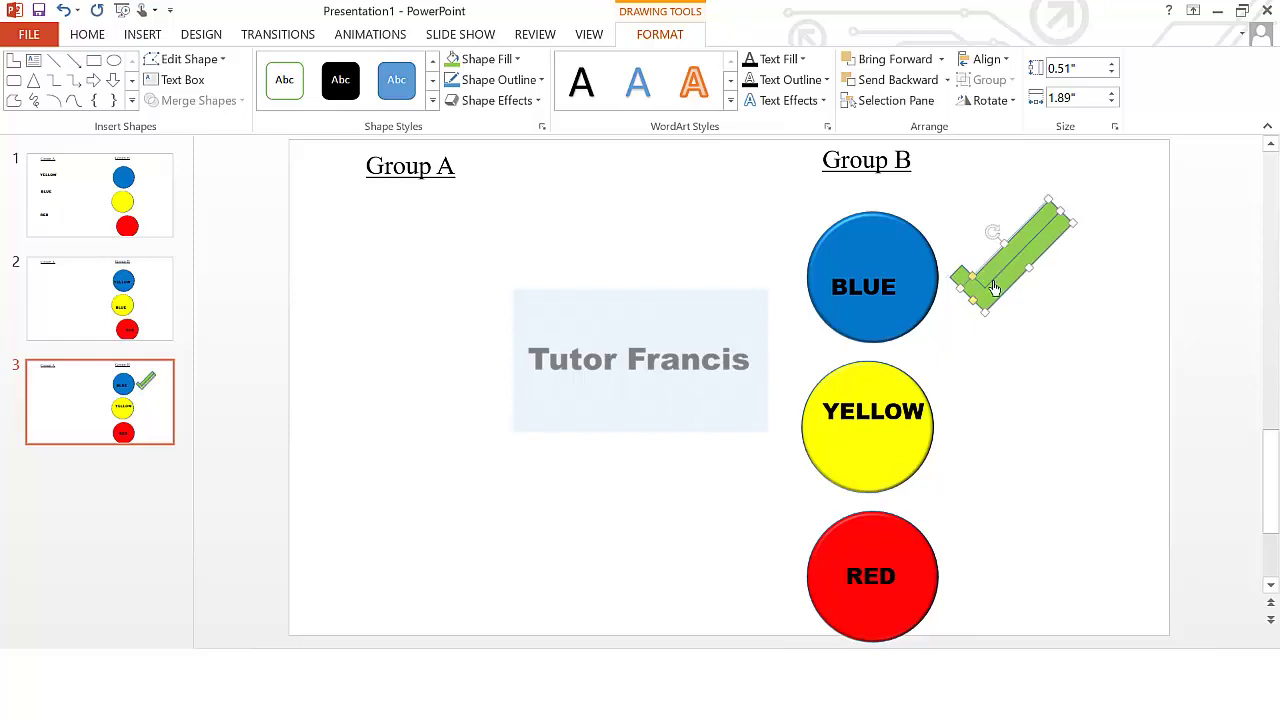
Duplicate the green check mark beside the yellow circle and again beside the red circle
ctrl+drag(999, 295, 988, 427)
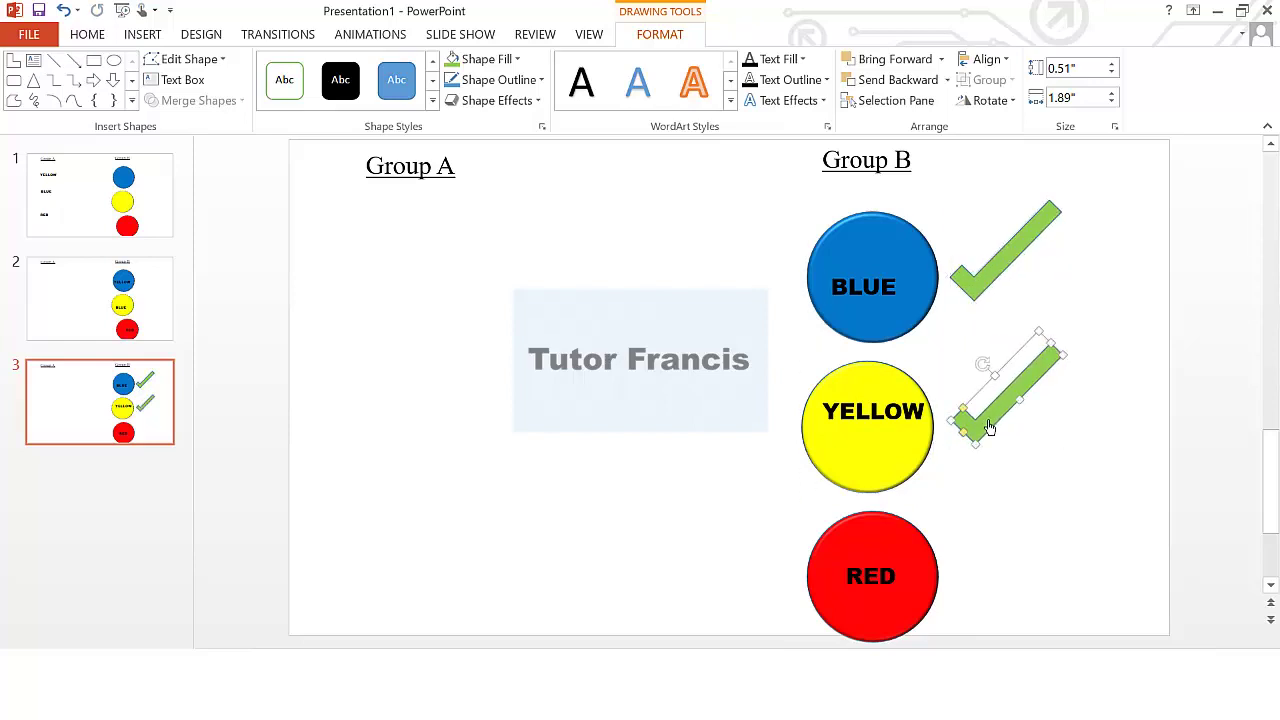
key(ctrl+d)
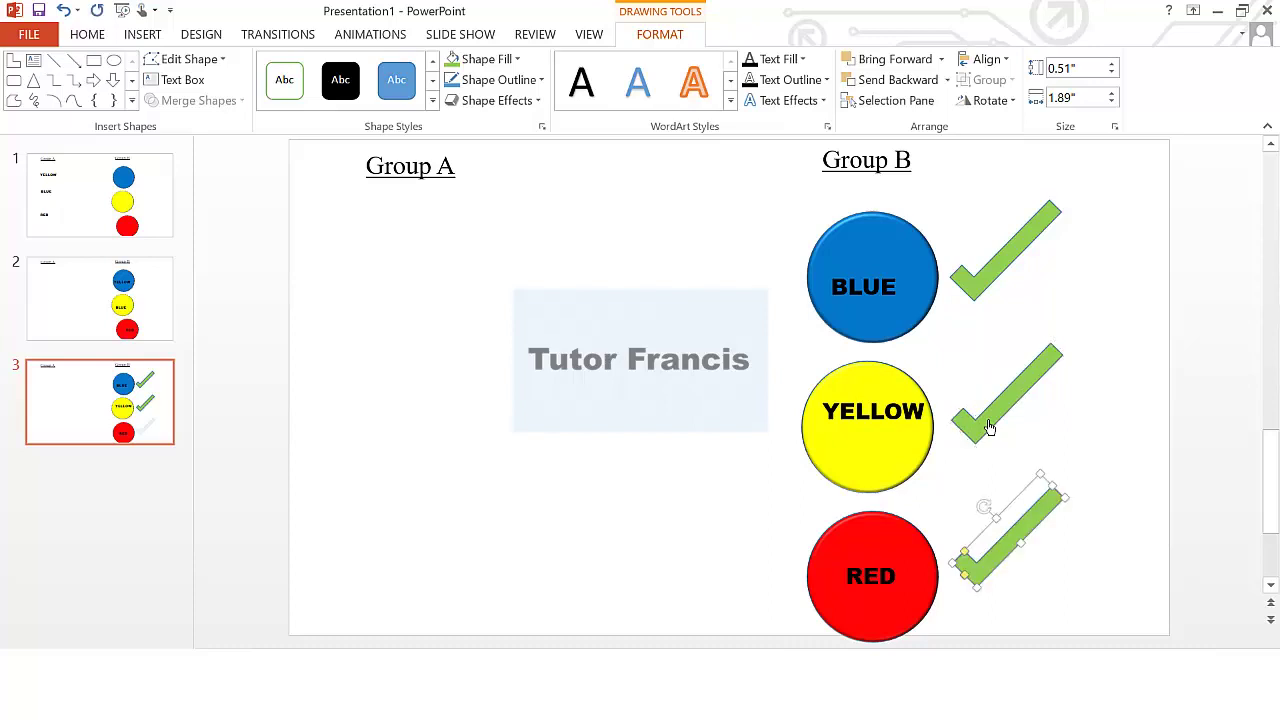
click(1117, 429)
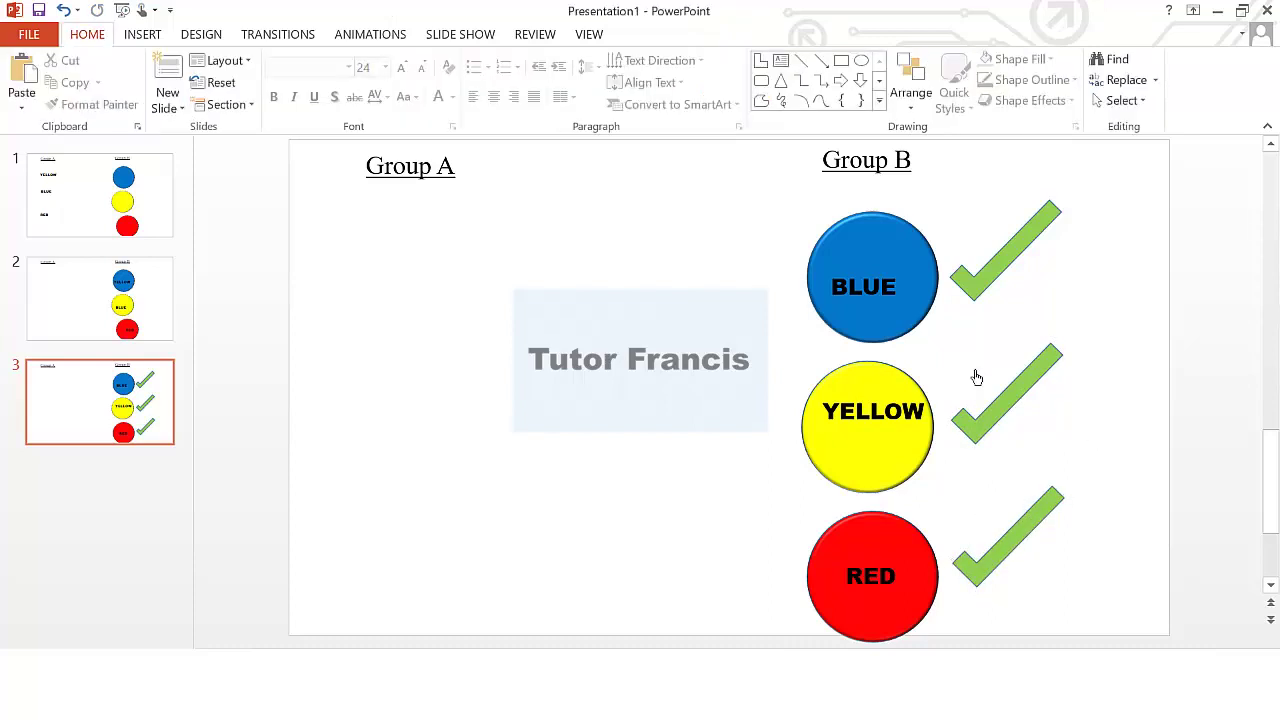
Copy a check mark from the third slide to the second slide and place it beside the red circle
click(1037, 520)
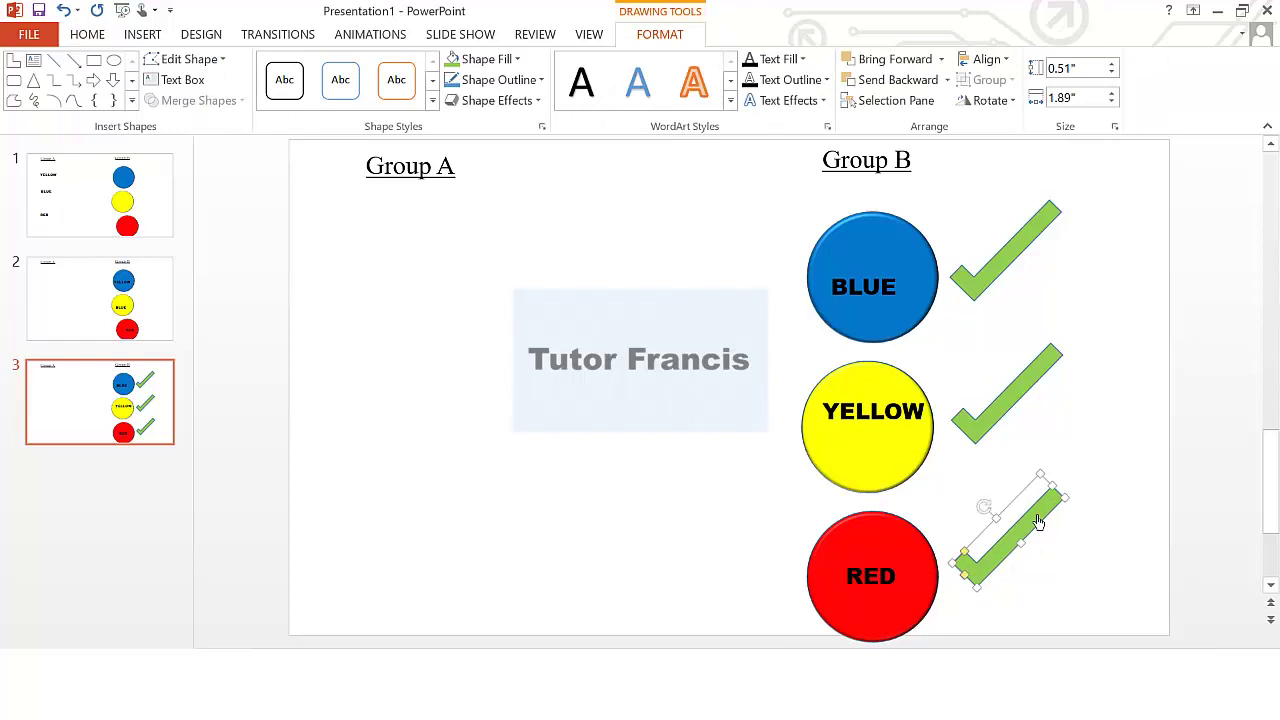
click(457, 331)
click(149, 306)
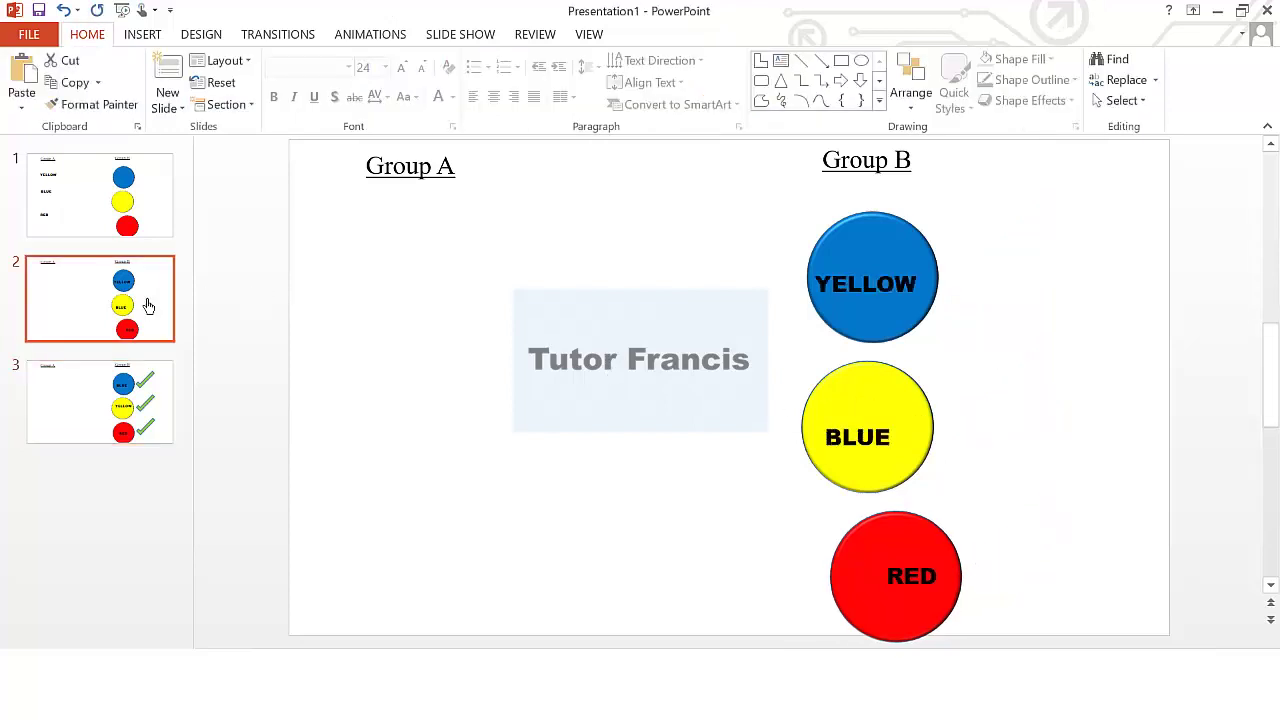
key(ctrl+v)
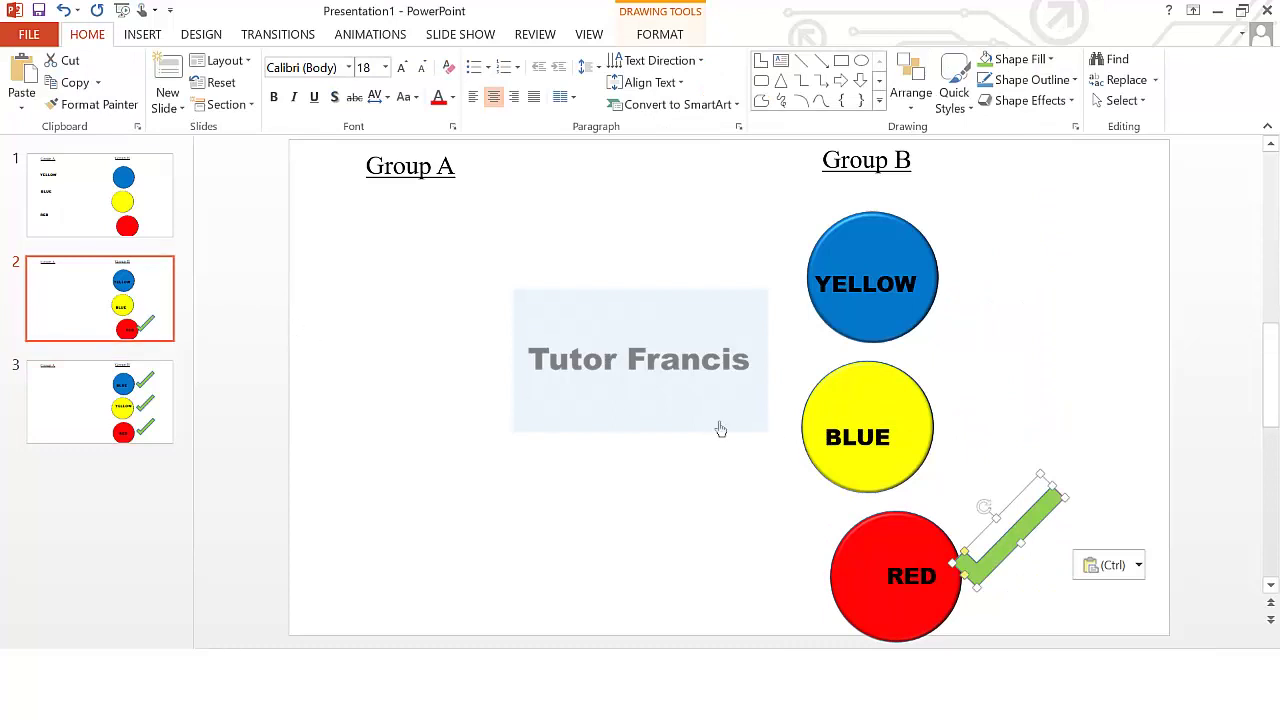
drag(1034, 531, 1052, 555)
click(935, 455)
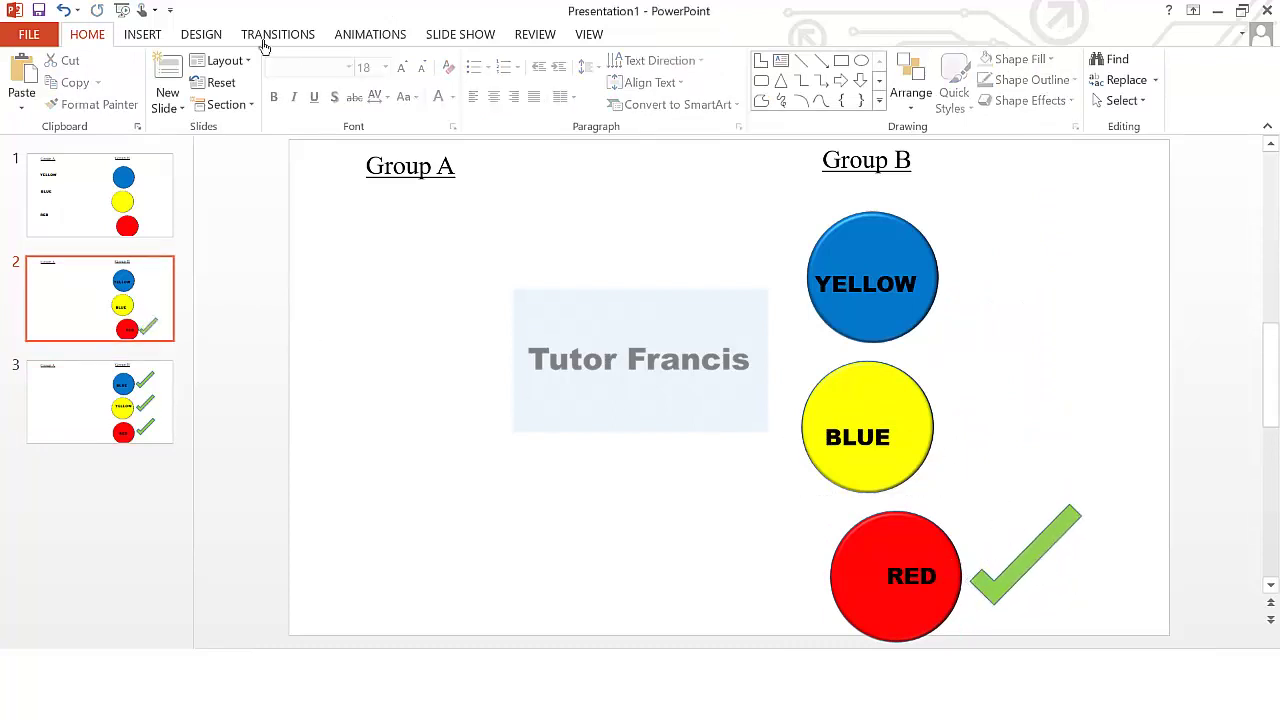
Draw a plus shape about 0.72" by 0.82" beside the yellow circle on the second slide and rotate it into a cross mark
click(139, 38)
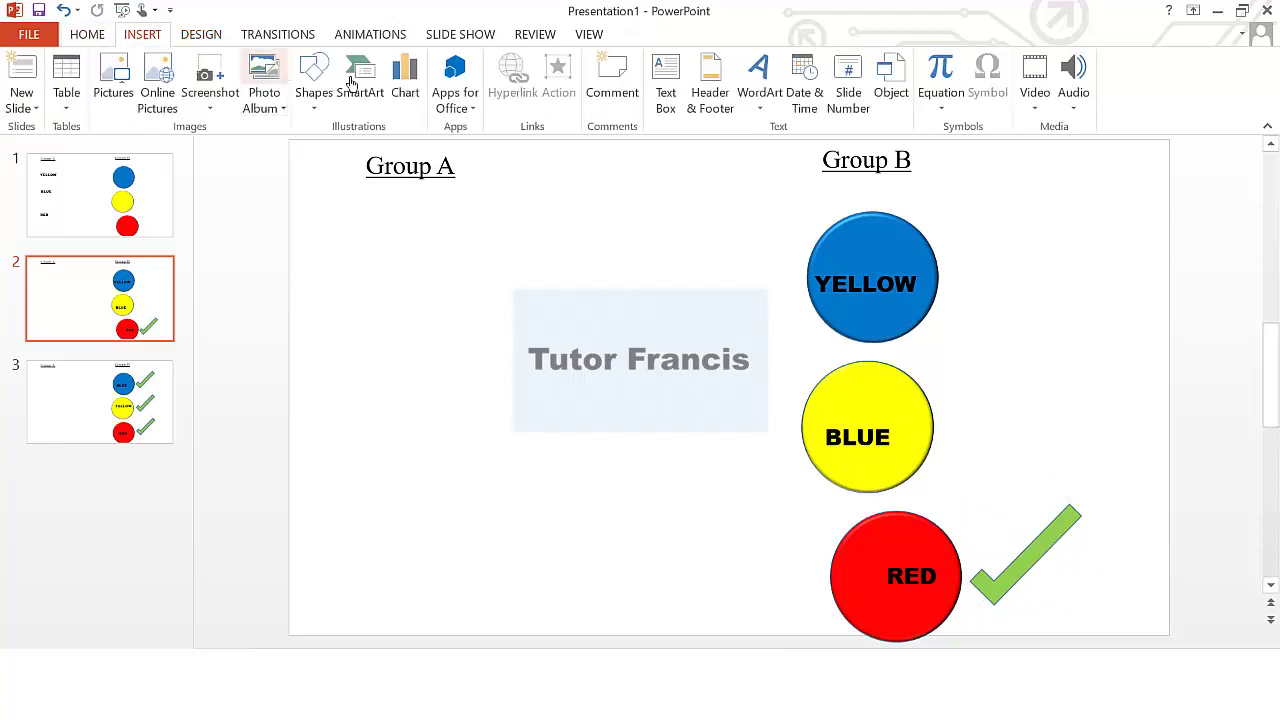
click(313, 92)
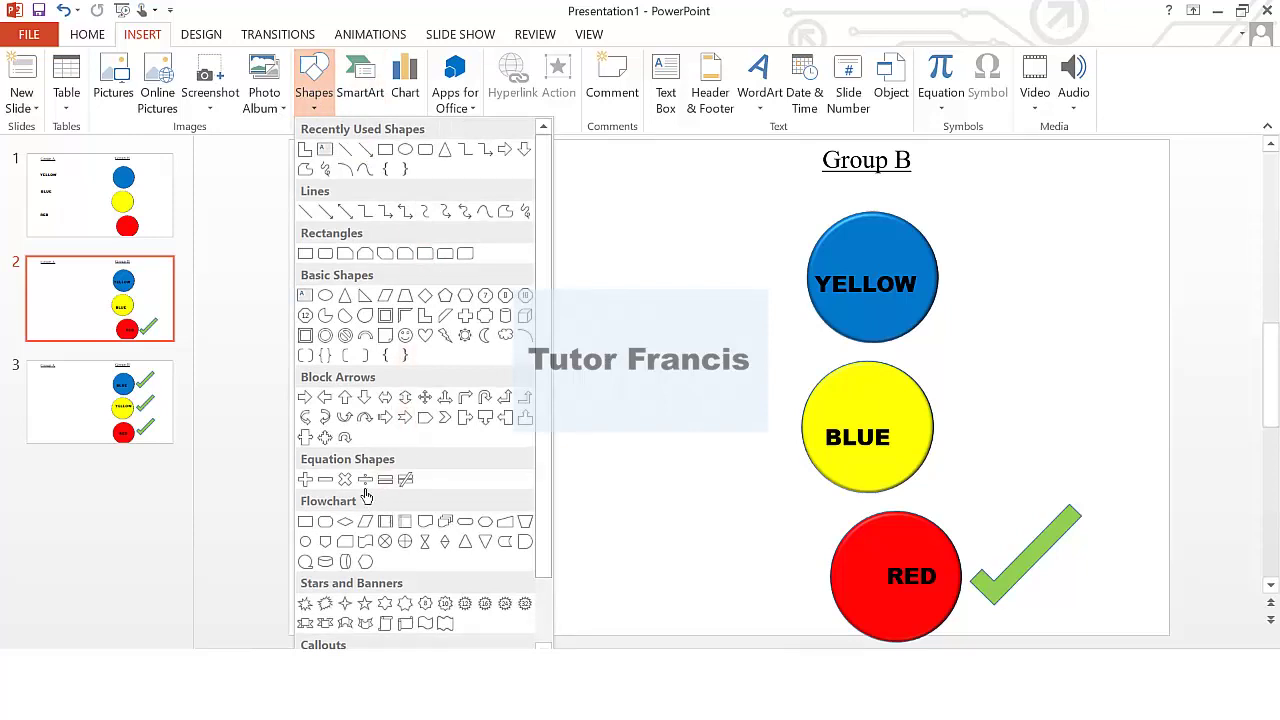
click(307, 481)
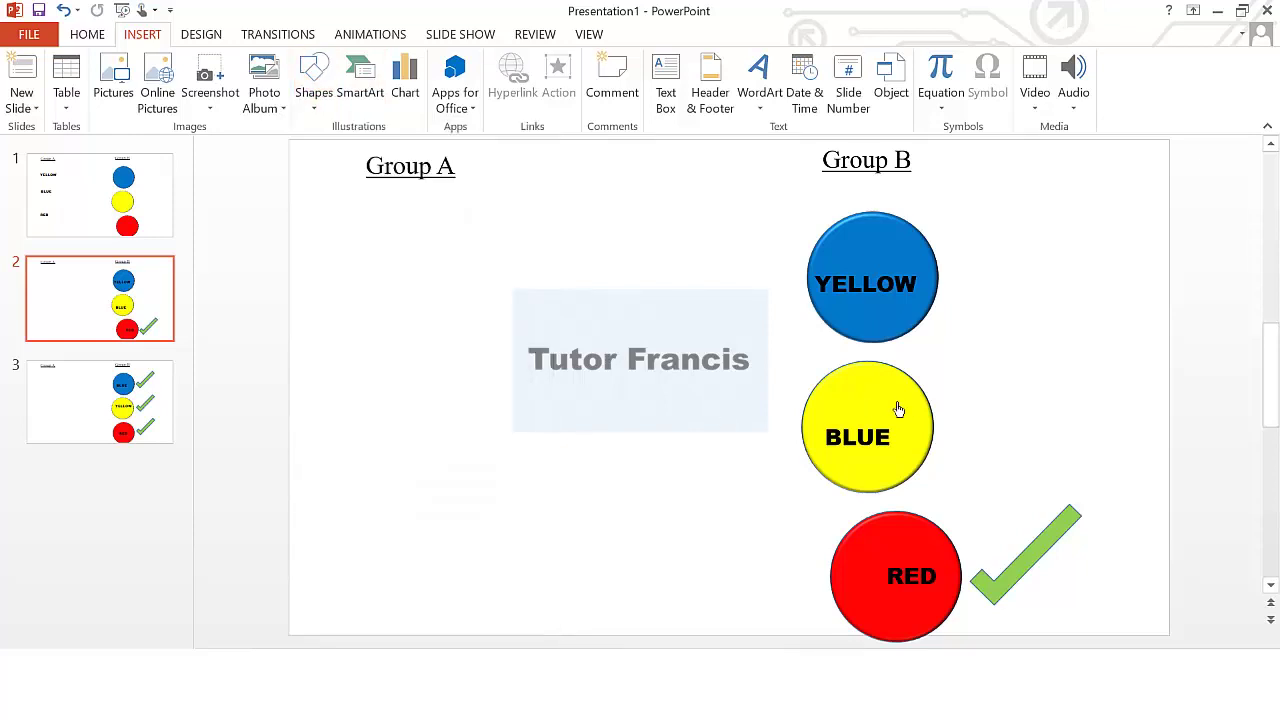
click(968, 429)
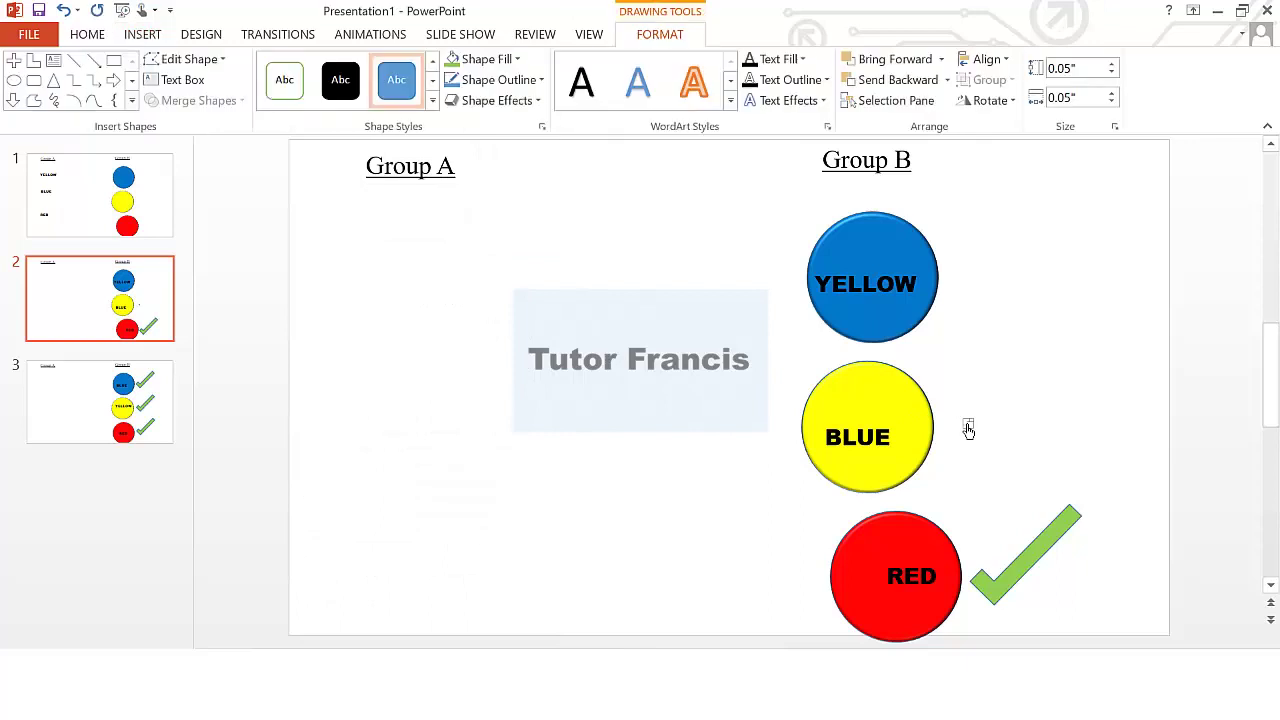
drag(968, 429, 1022, 477)
mouse_move(995, 407)
mouse_down()
mouse_move(1020, 417)
mouse_move(998, 431)
mouse_up()
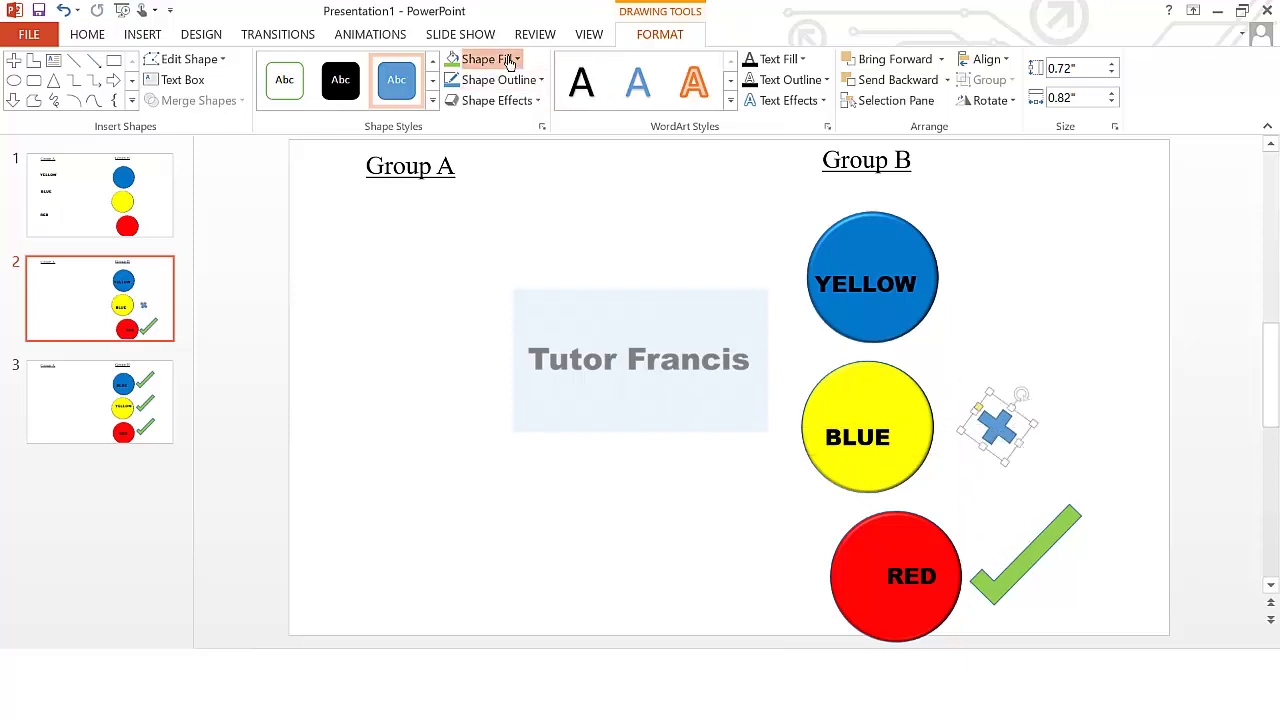
Fill the cross mark beside the yellow circle with dark red
click(510, 62)
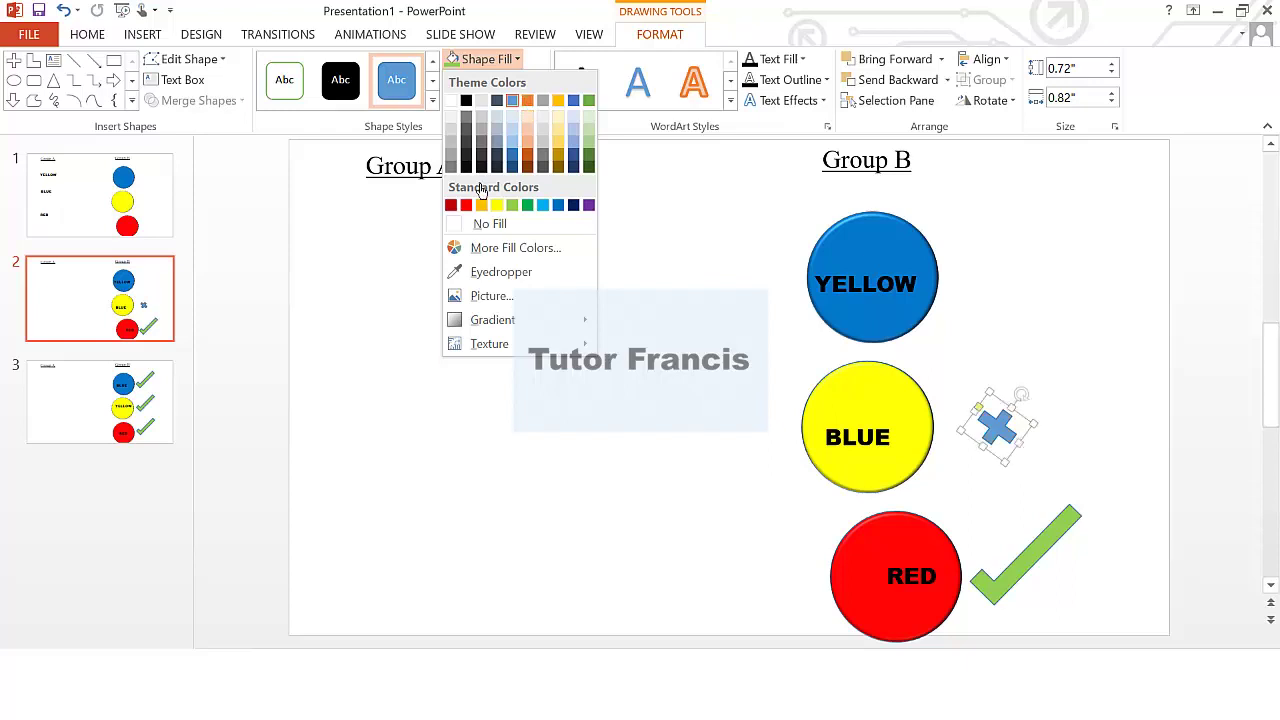
click(451, 205)
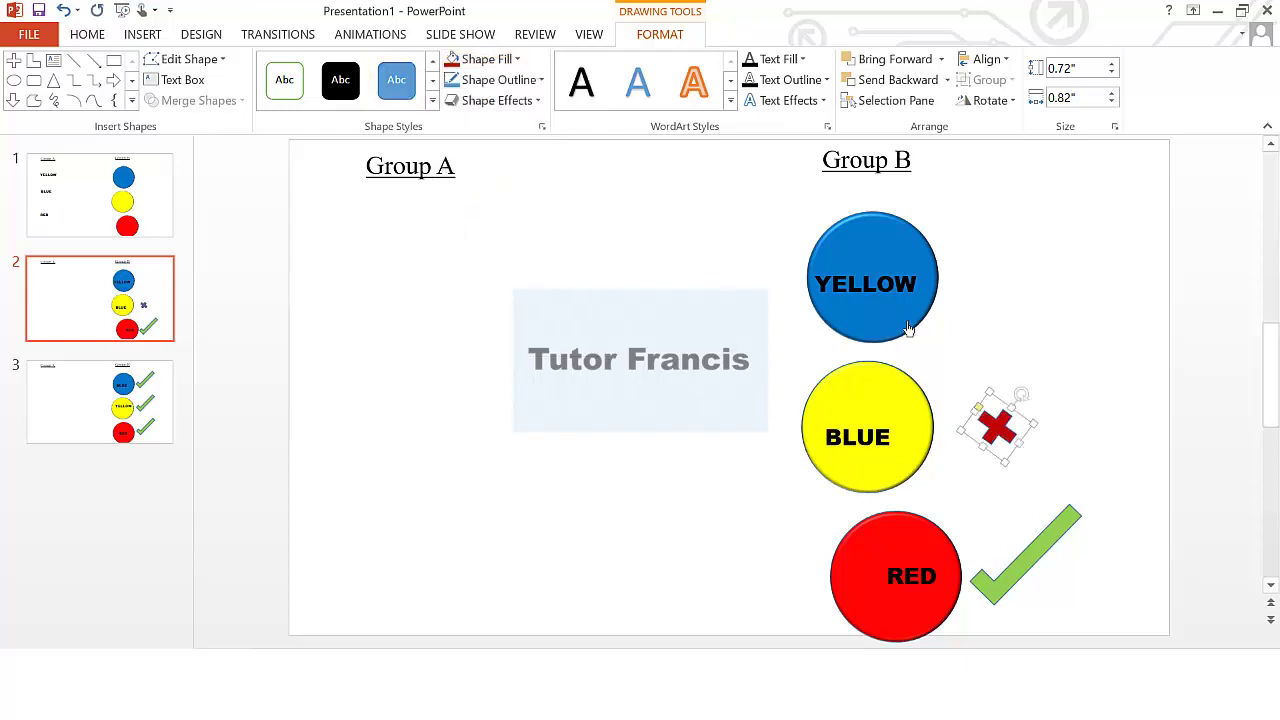
click(977, 457)
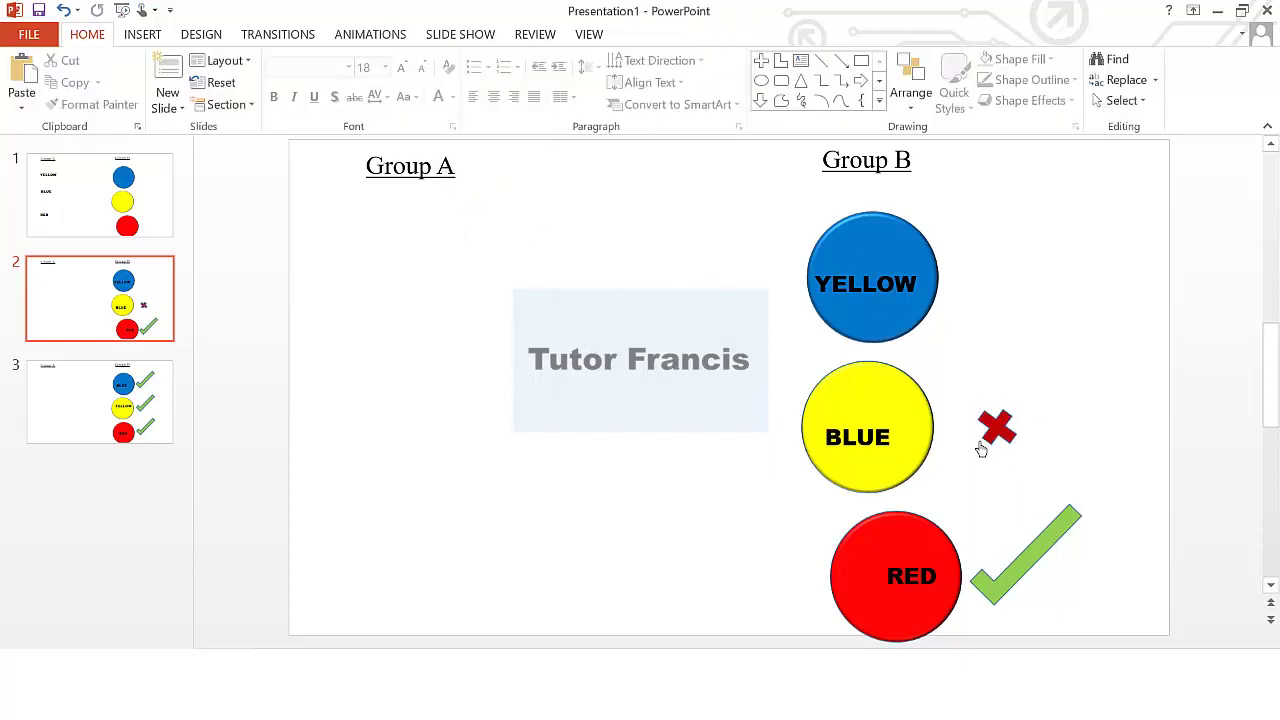
Duplicate the dark red cross mark and place the copy beside the blue circle labelled "YELLOW"
click(981, 450)
drag(981, 450, 983, 290)
click(1047, 330)
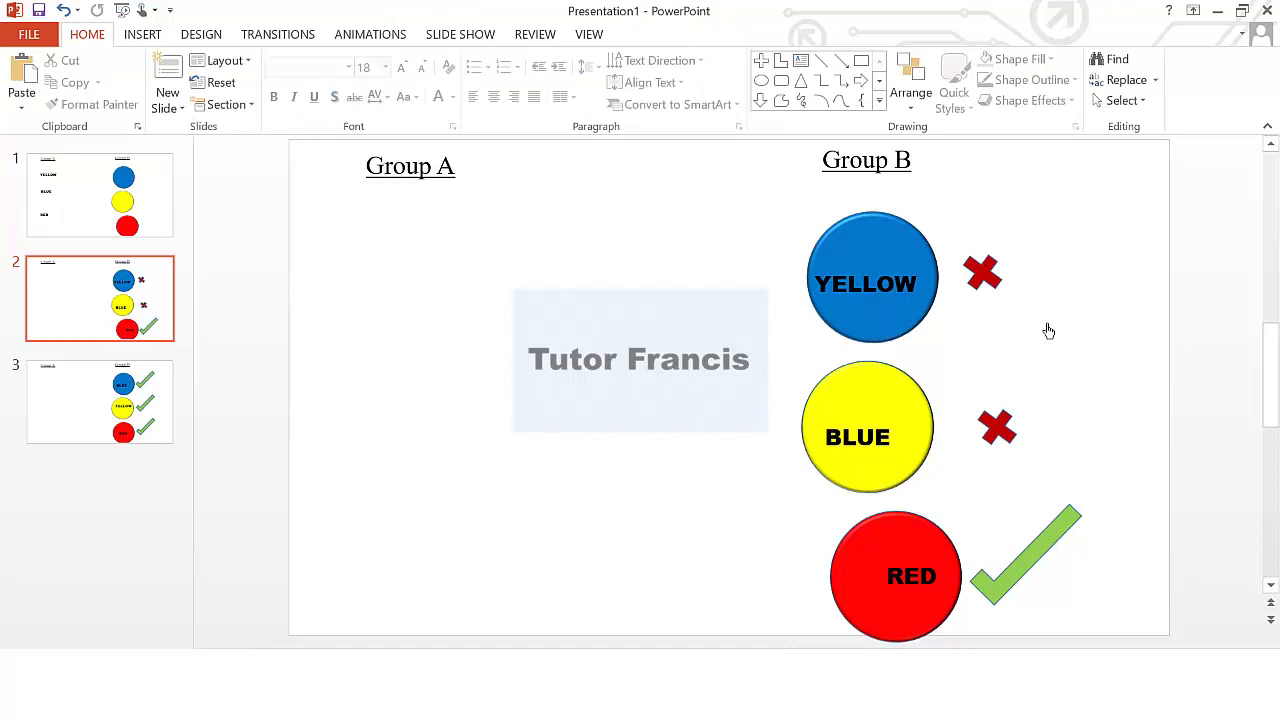
Duplicate the first slide and delete the "YELLOW" label from the copy
click(148, 182)
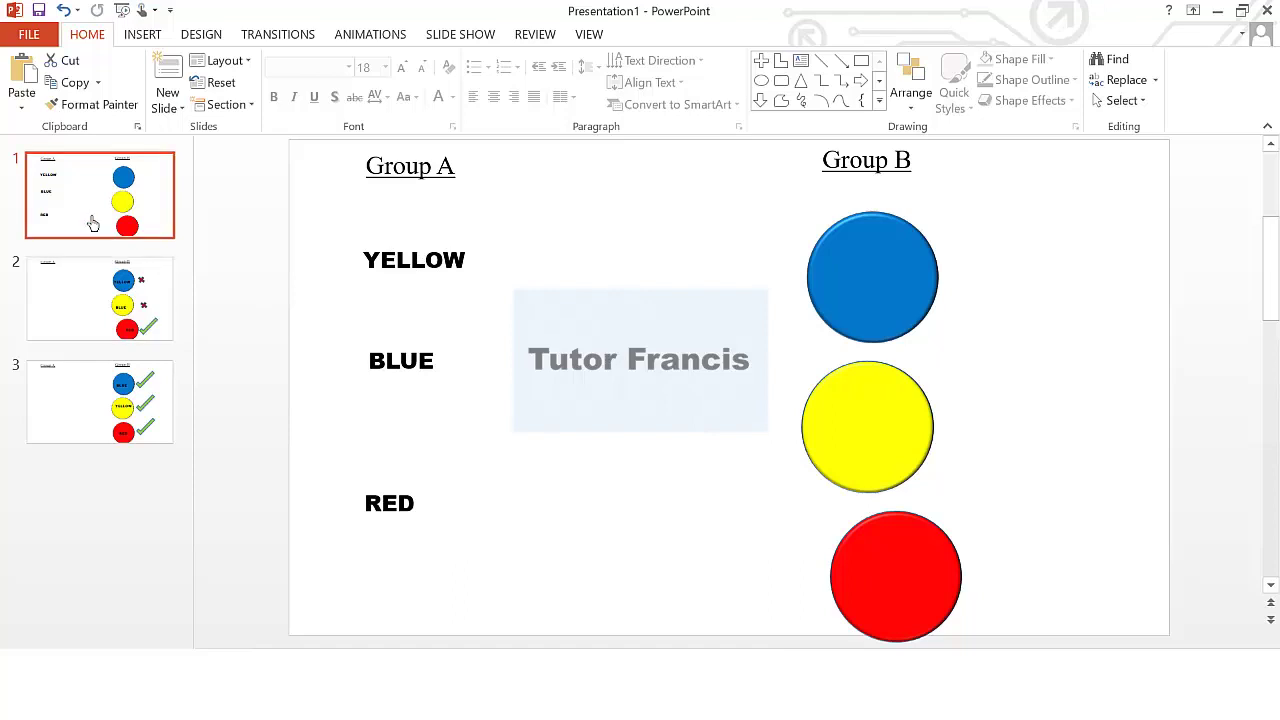
key(ctrl+d)
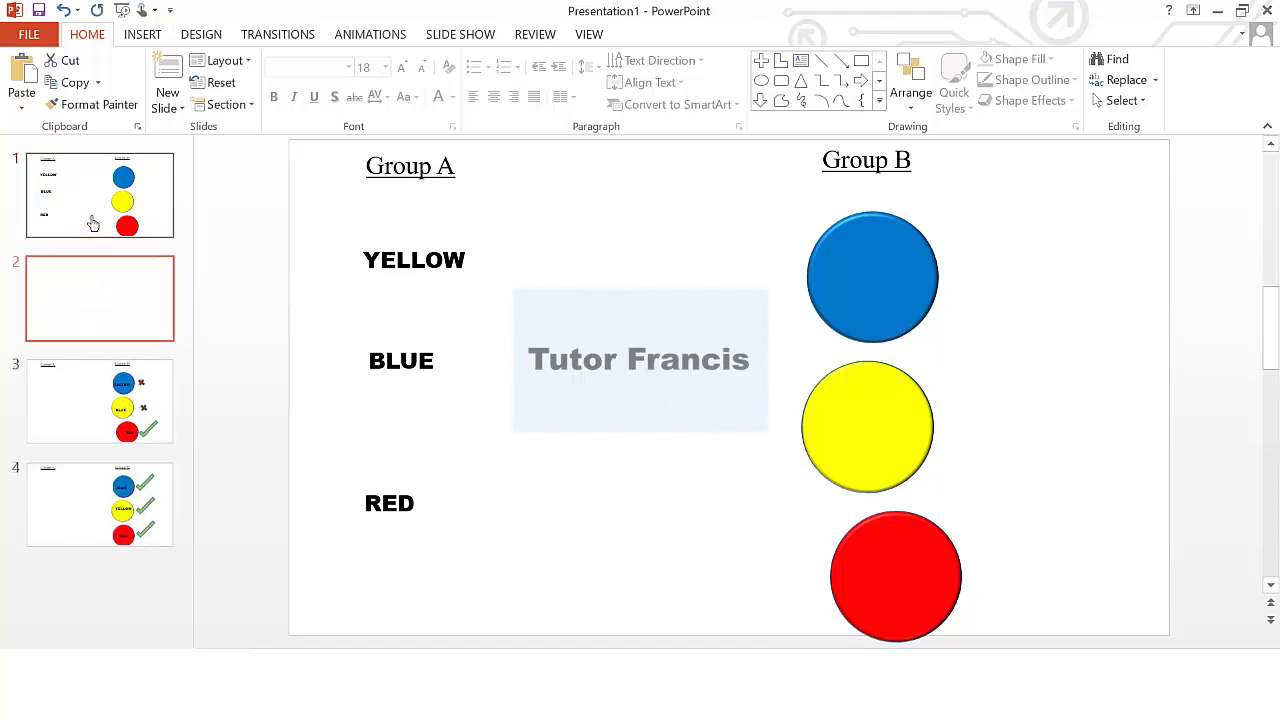
click(395, 273)
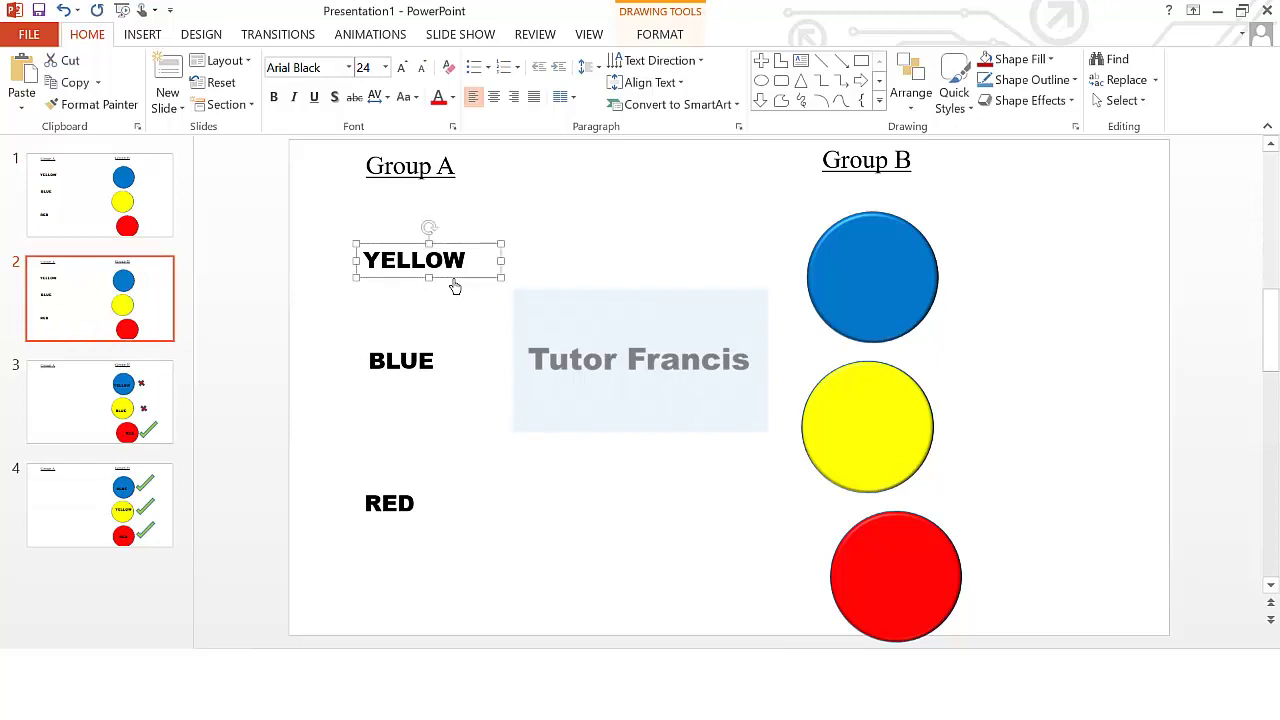
key(Delete)
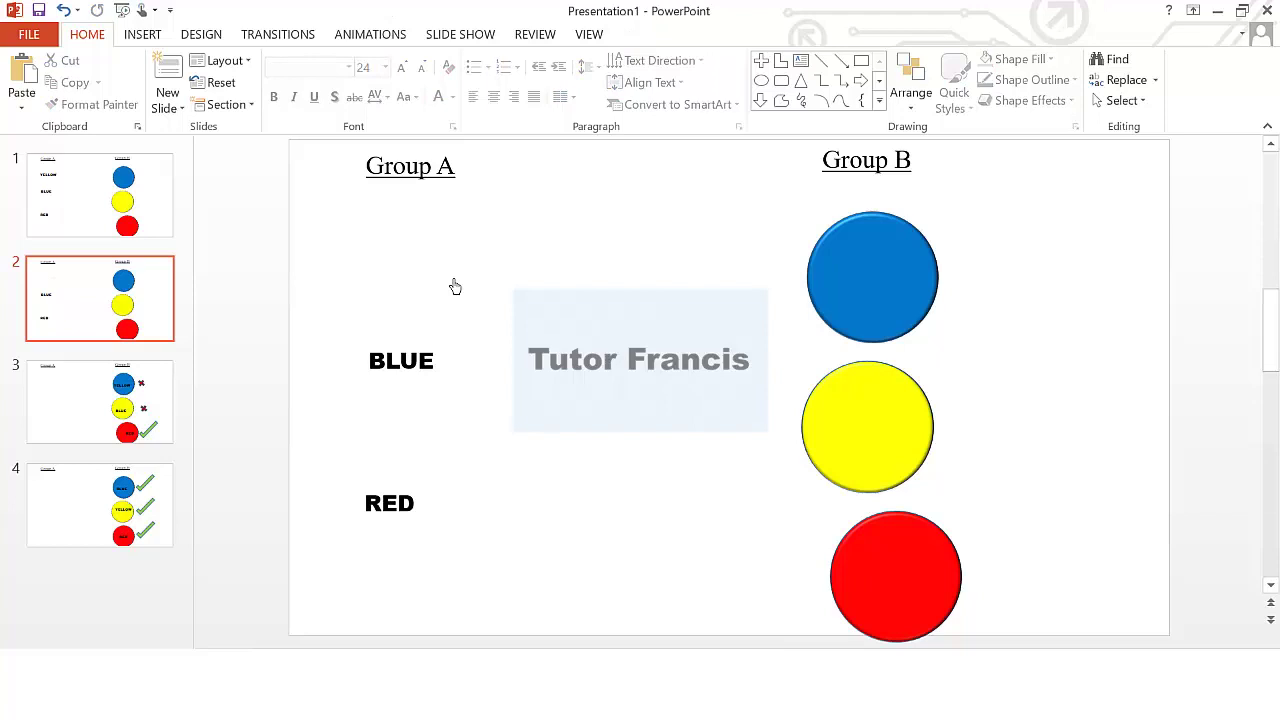
Duplicate the second slide, which lacks the "YELLOW" label
click(142, 207)
click(141, 272)
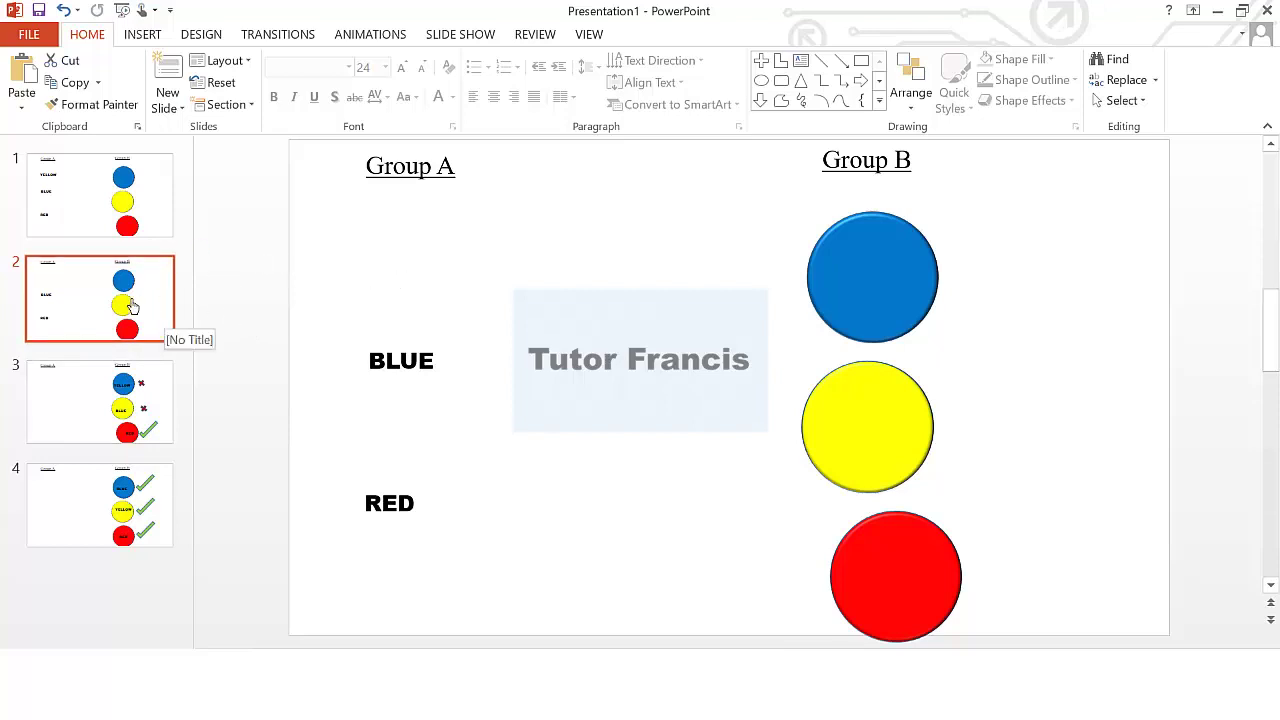
key(ctrl+d)
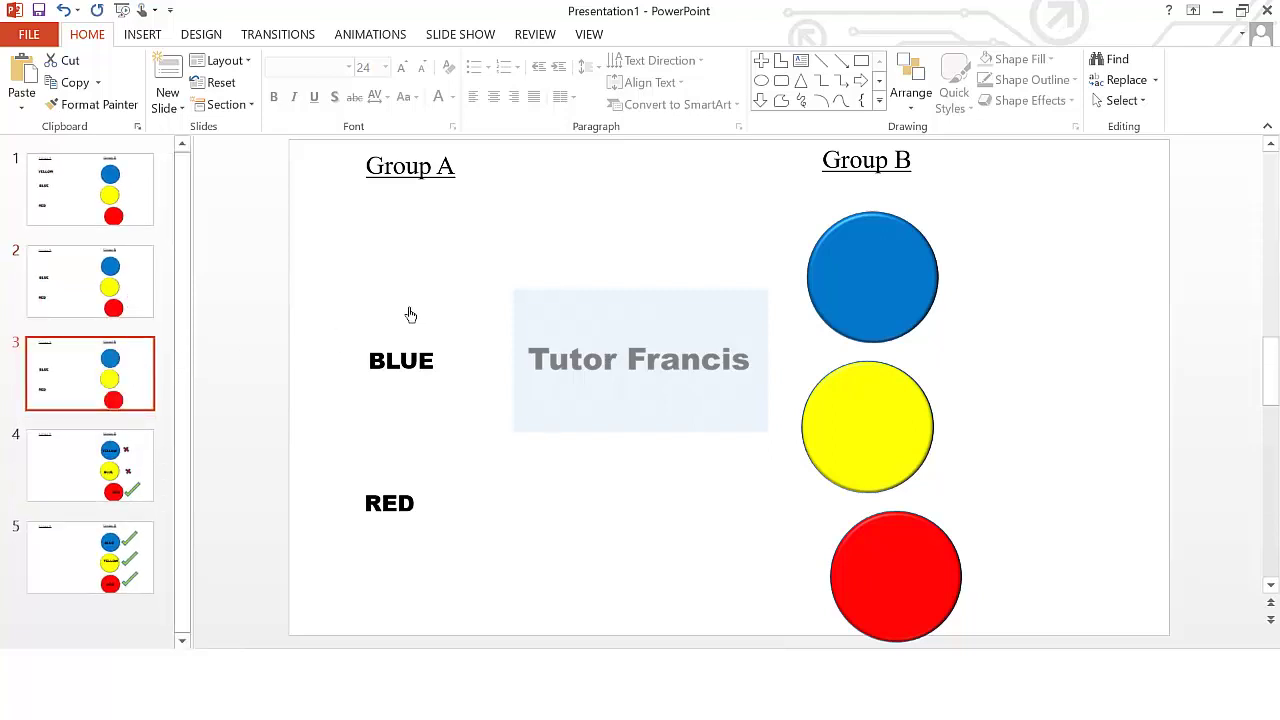
Copy the "YELLOW" label from the first slide to the same place on the third slide
click(85, 283)
click(55, 220)
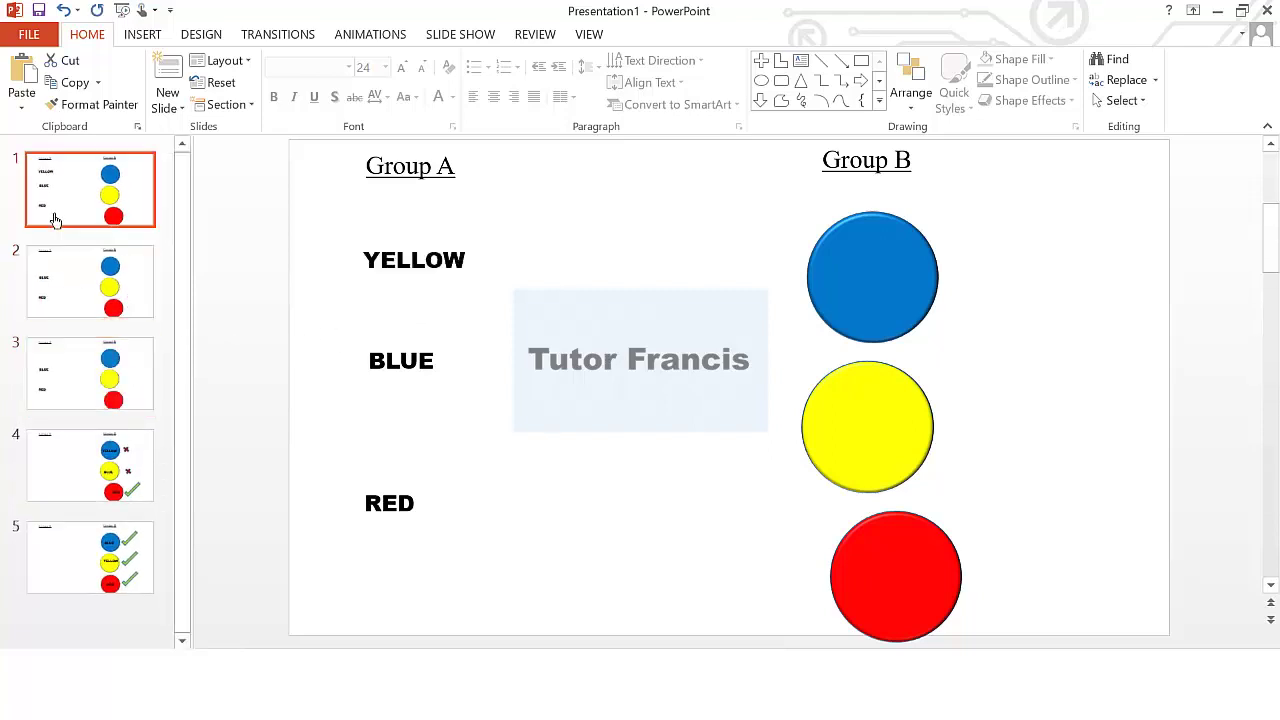
click(426, 286)
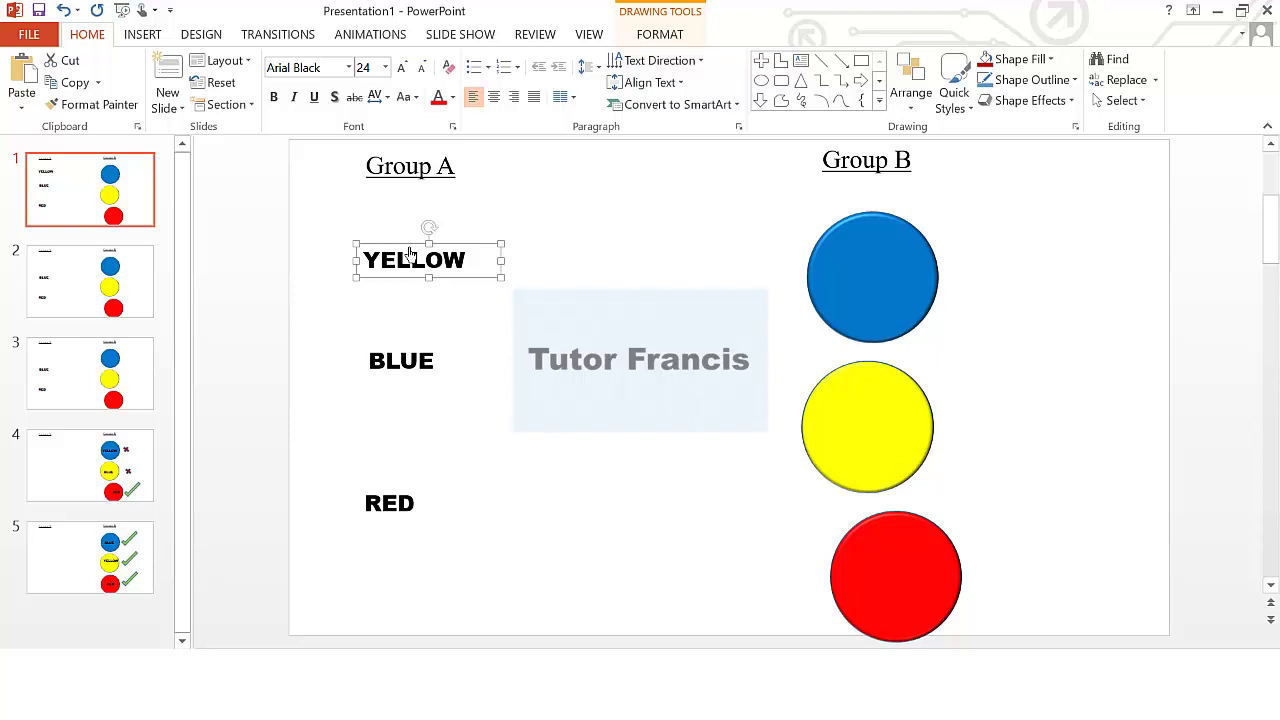
click(126, 377)
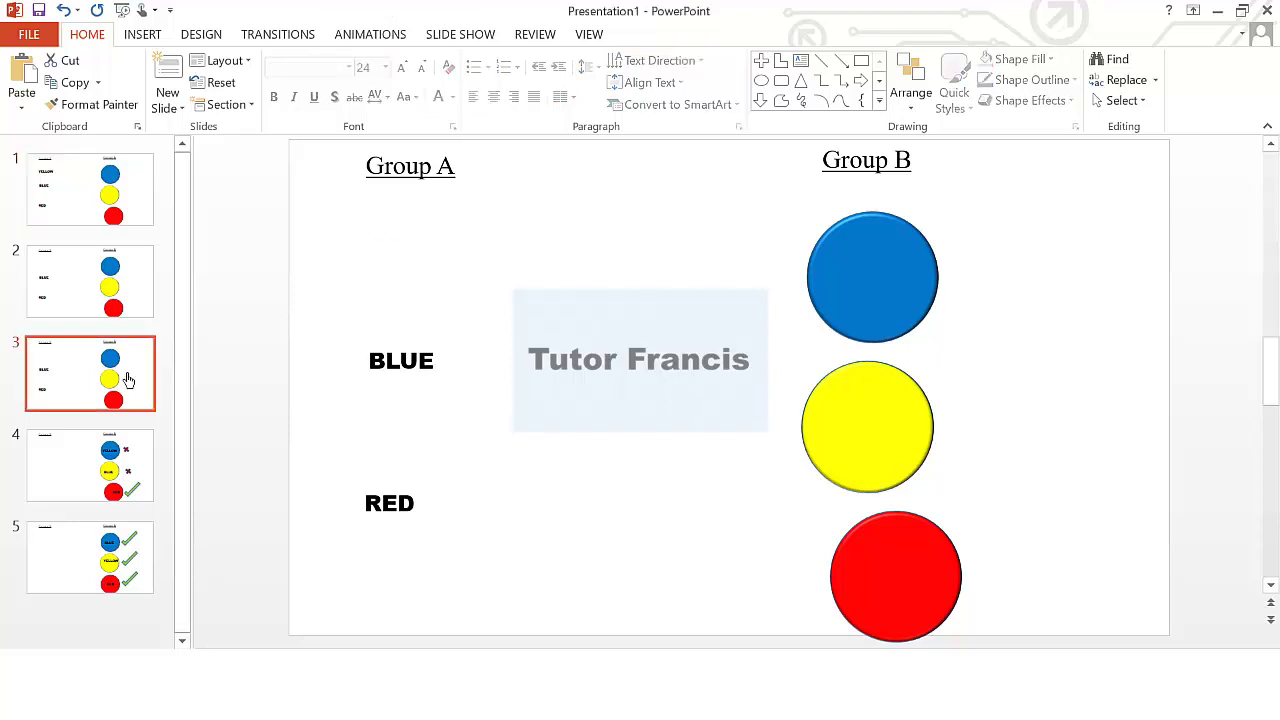
key(ctrl+v)
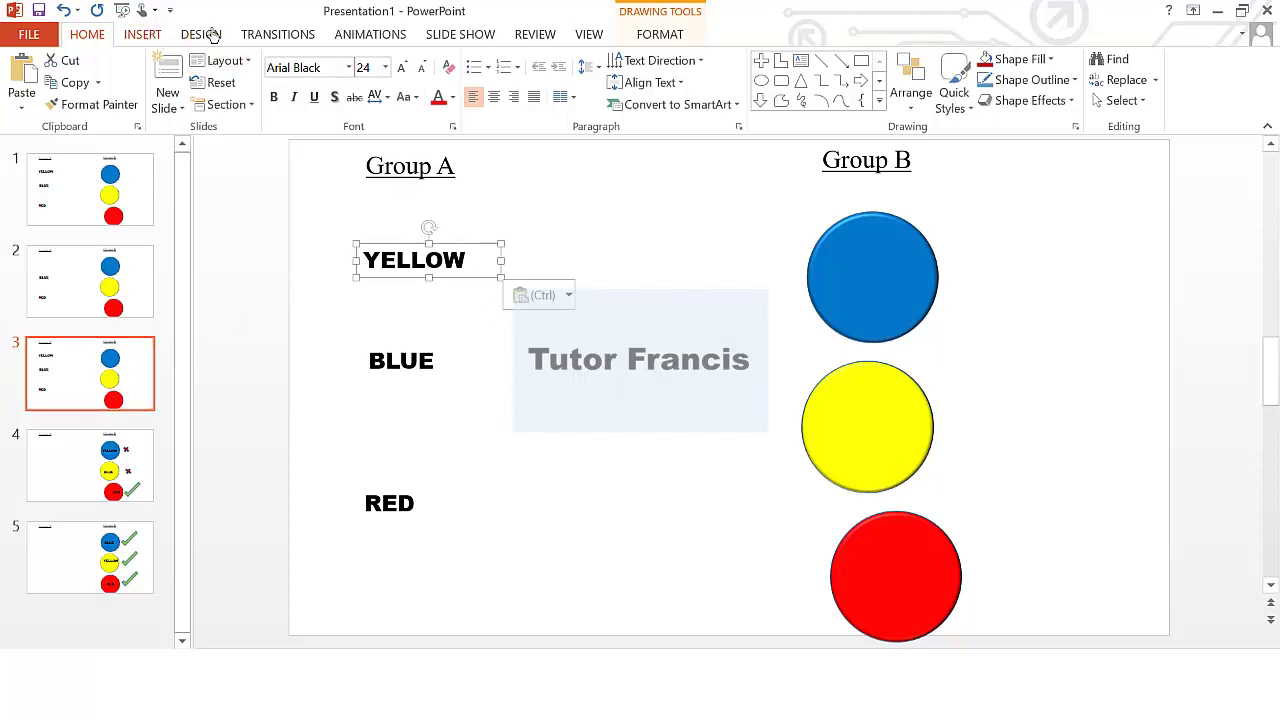
Apply the Spiral In entrance effect to the "YELLOW" label on the third slide
click(348, 40)
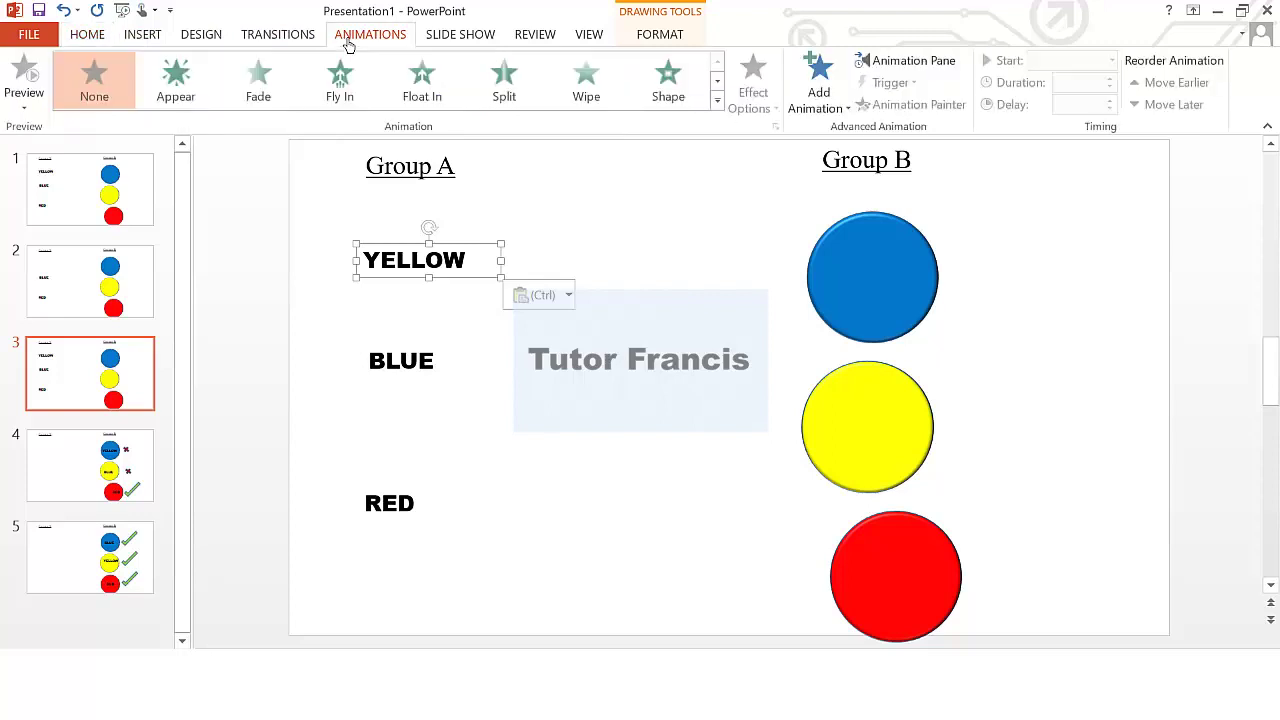
click(719, 106)
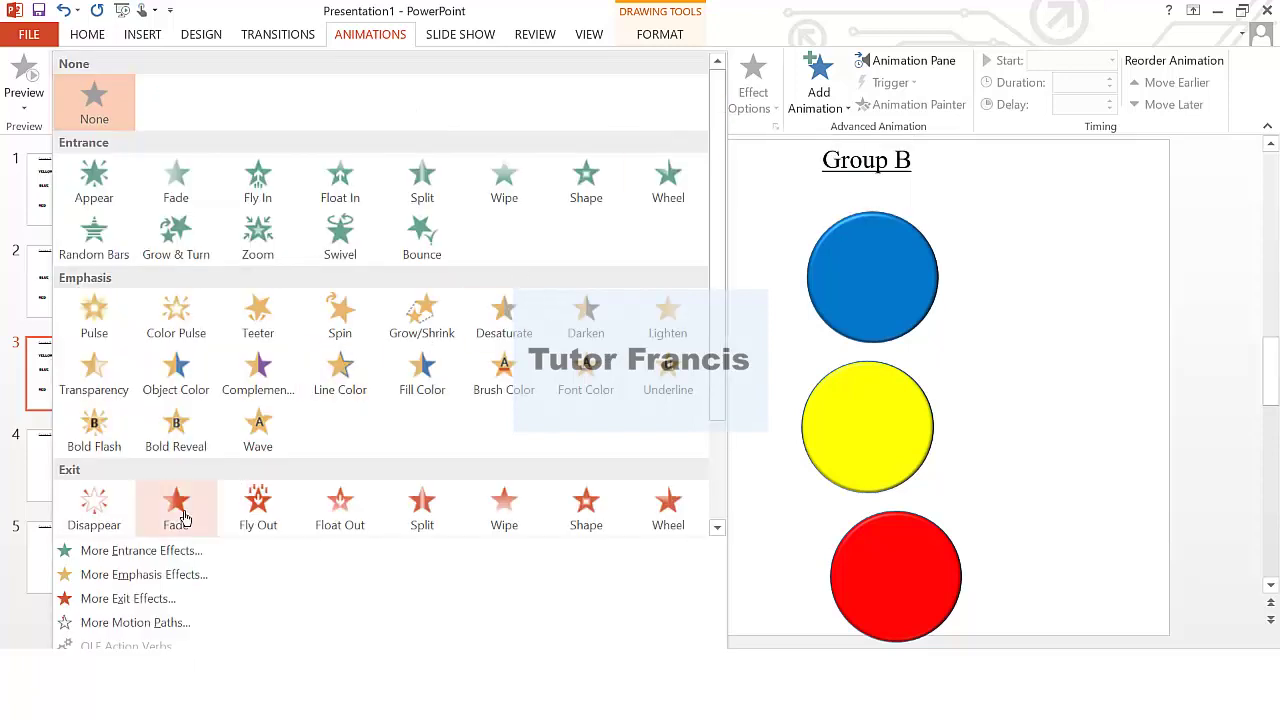
click(141, 553)
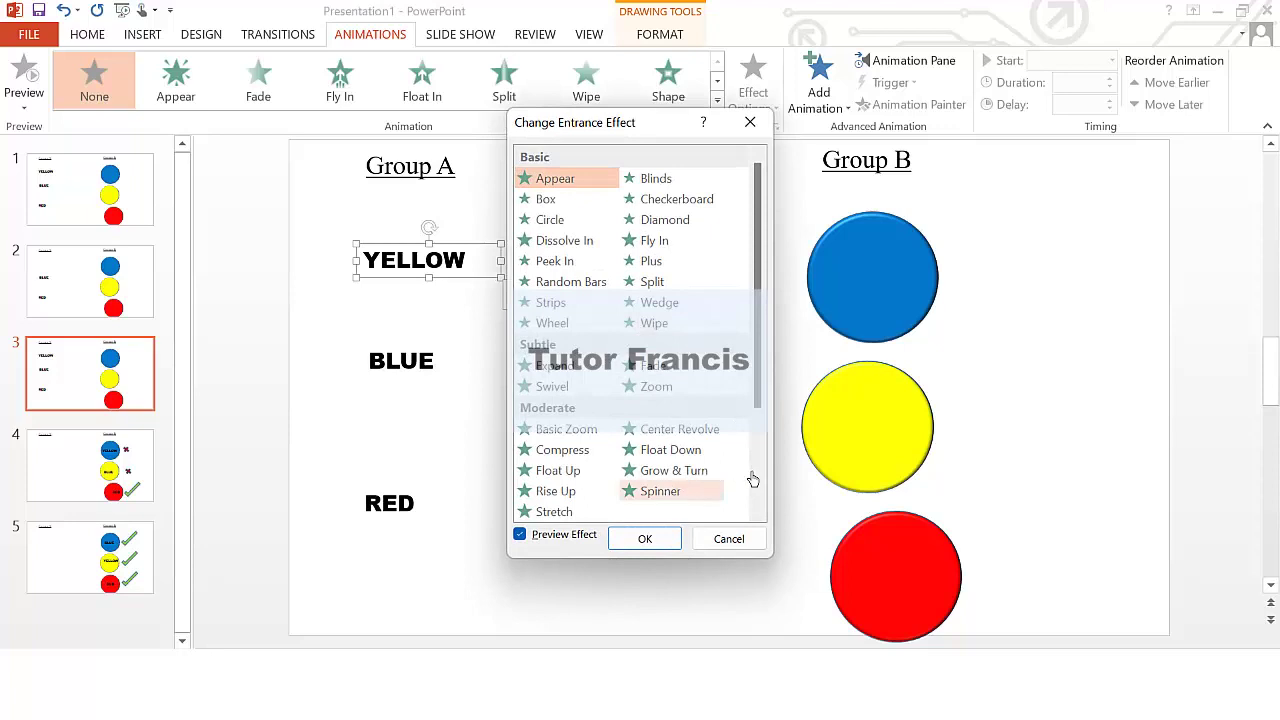
click(756, 515)
scroll(756, 515, down, 2)
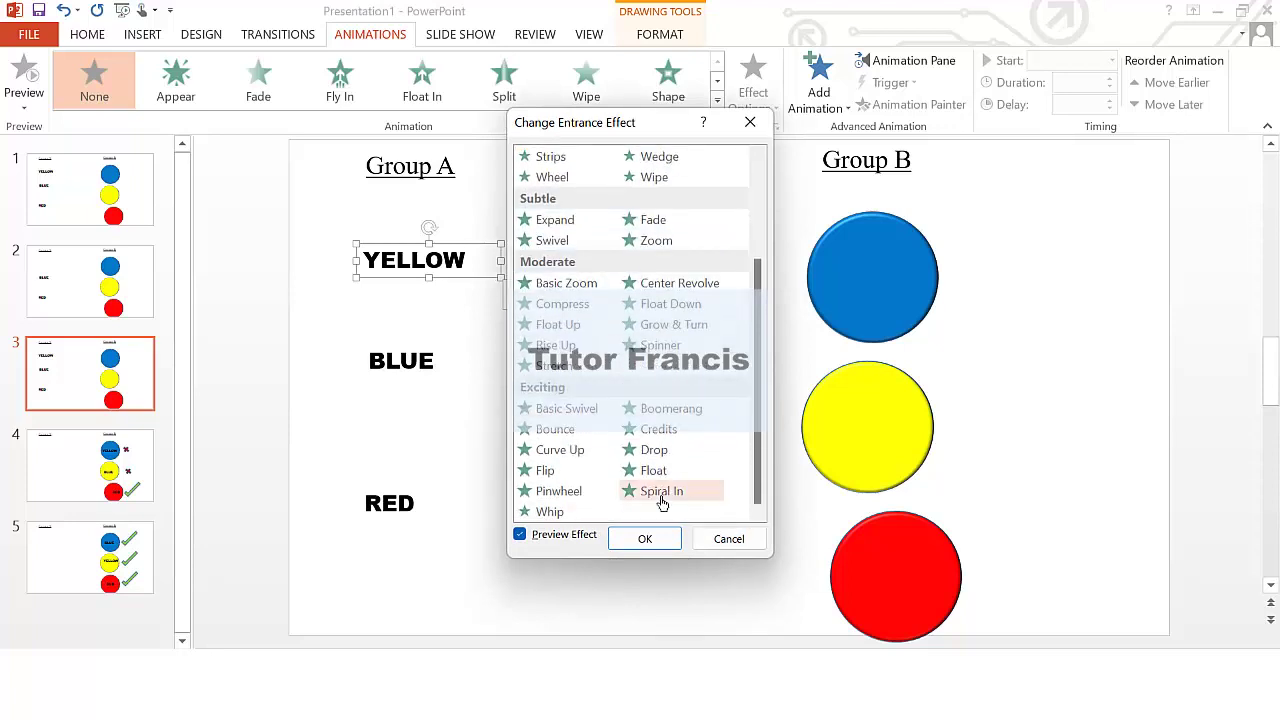
click(662, 500)
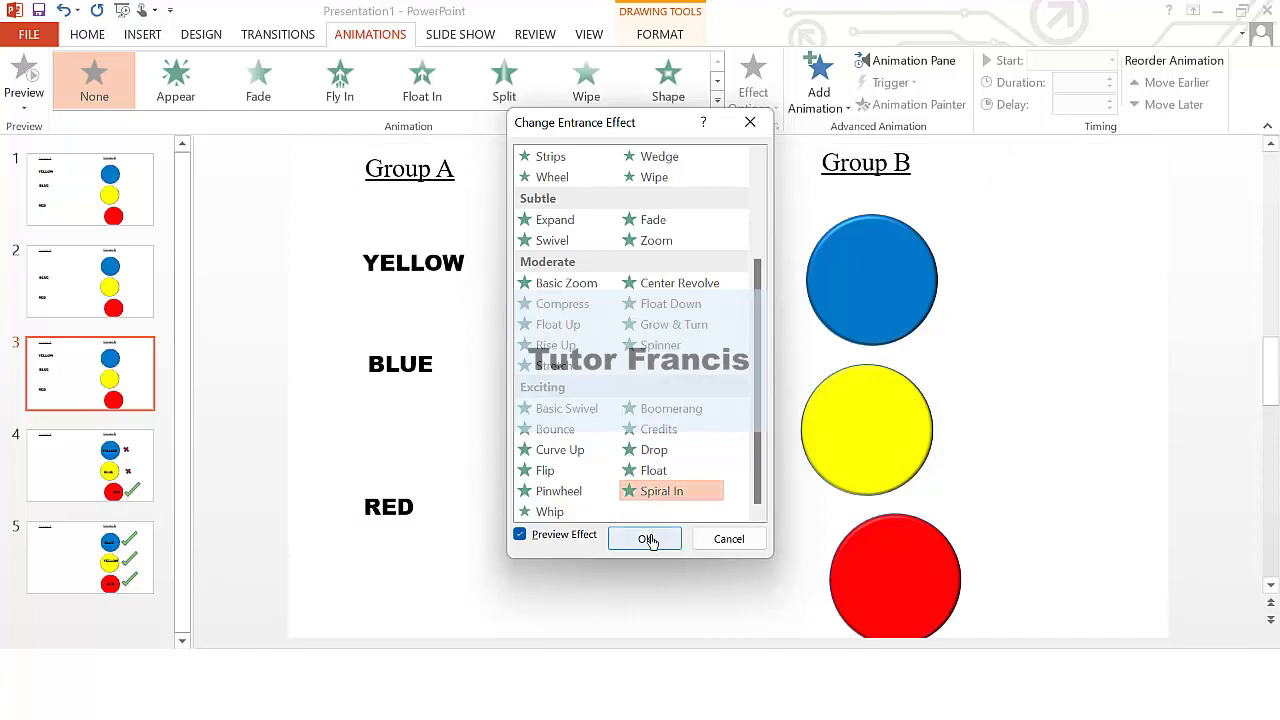
click(651, 538)
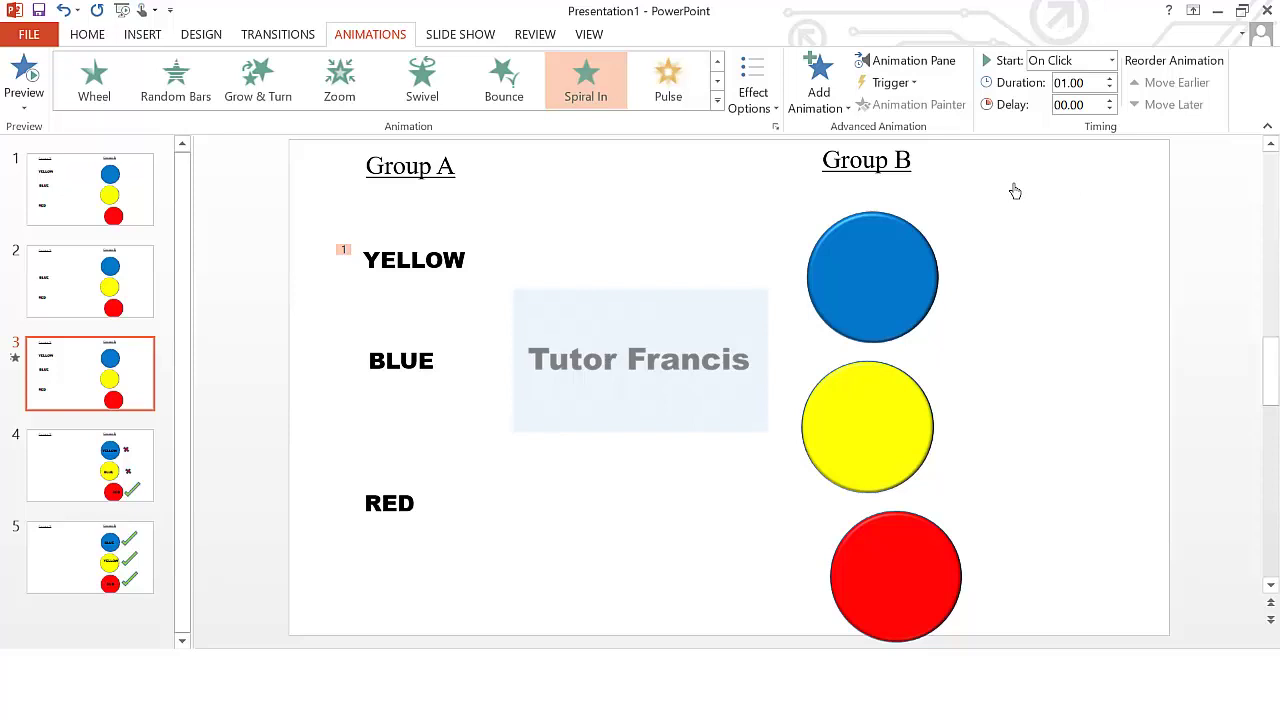
Set the "YELLOW" label's Spiral In animation to start After Previous and repeat Until Next Click
click(914, 66)
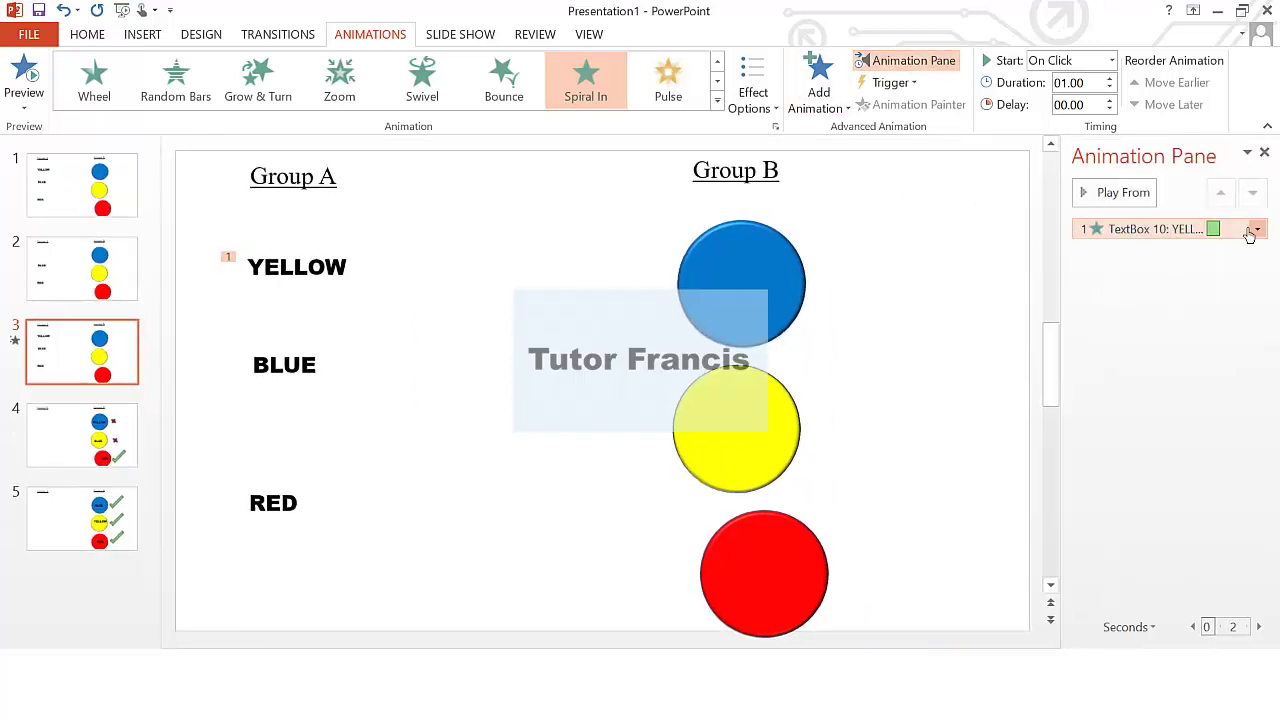
click(1258, 231)
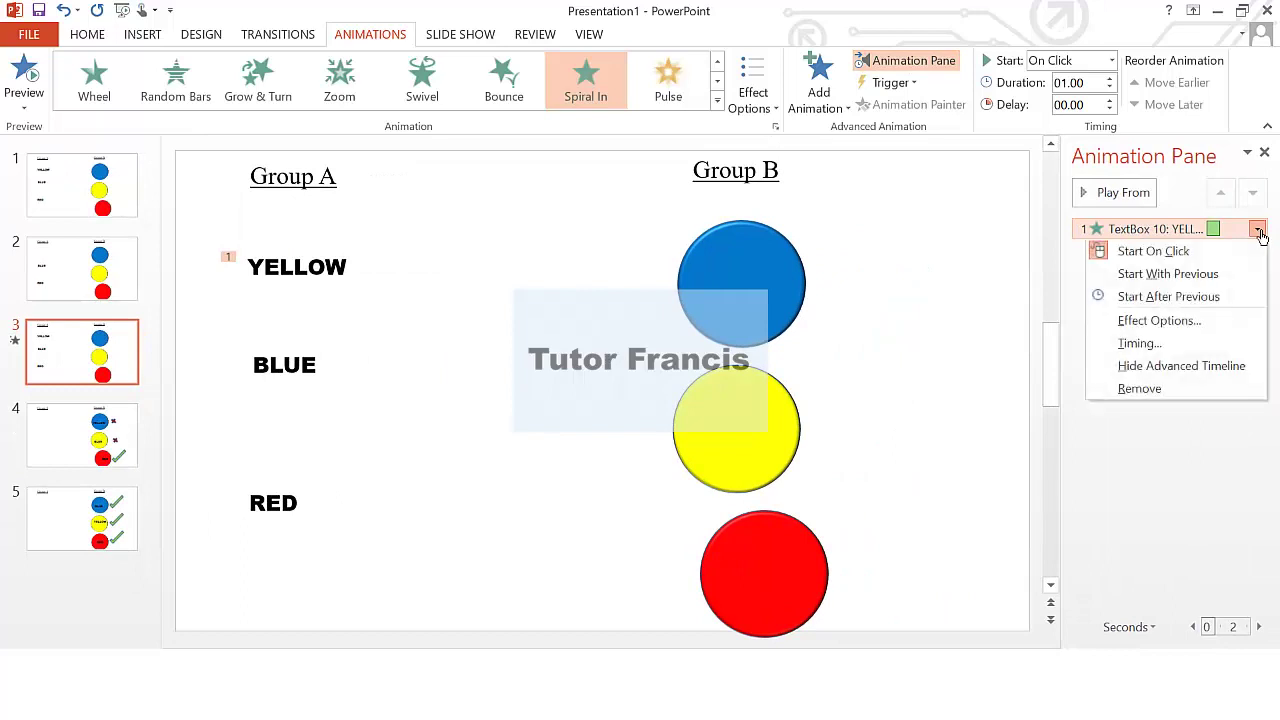
click(1160, 321)
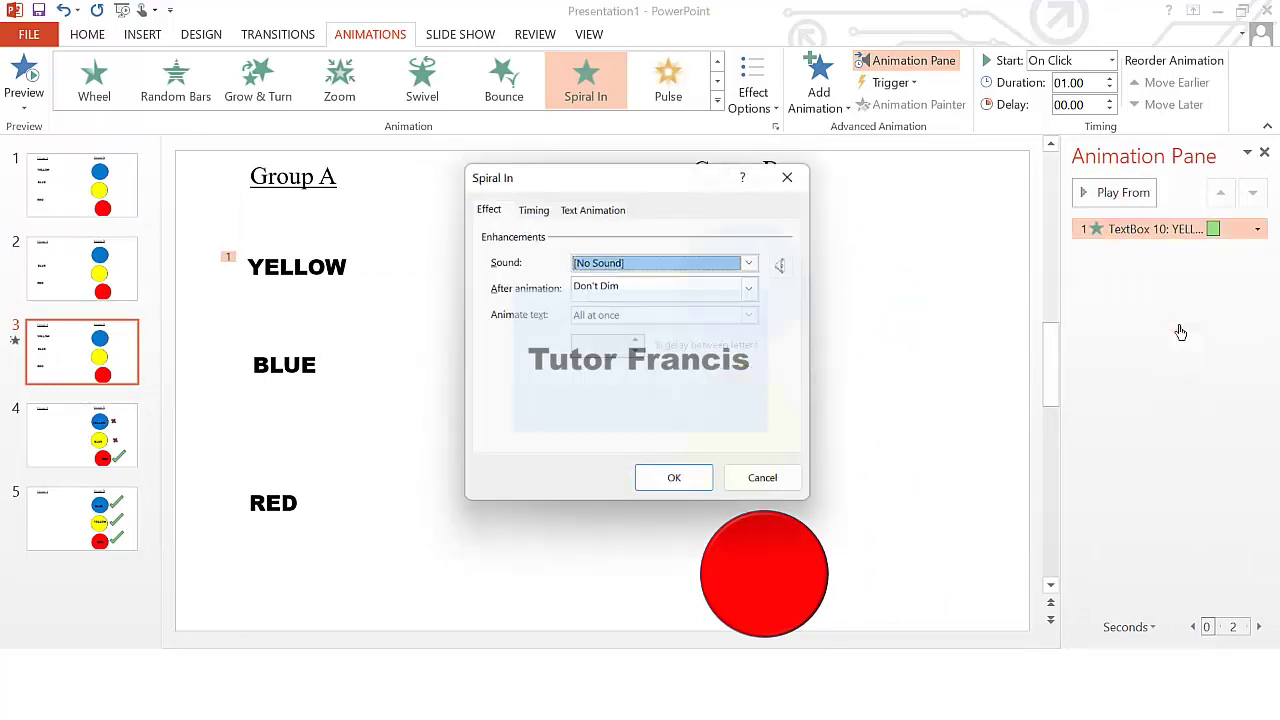
click(531, 207)
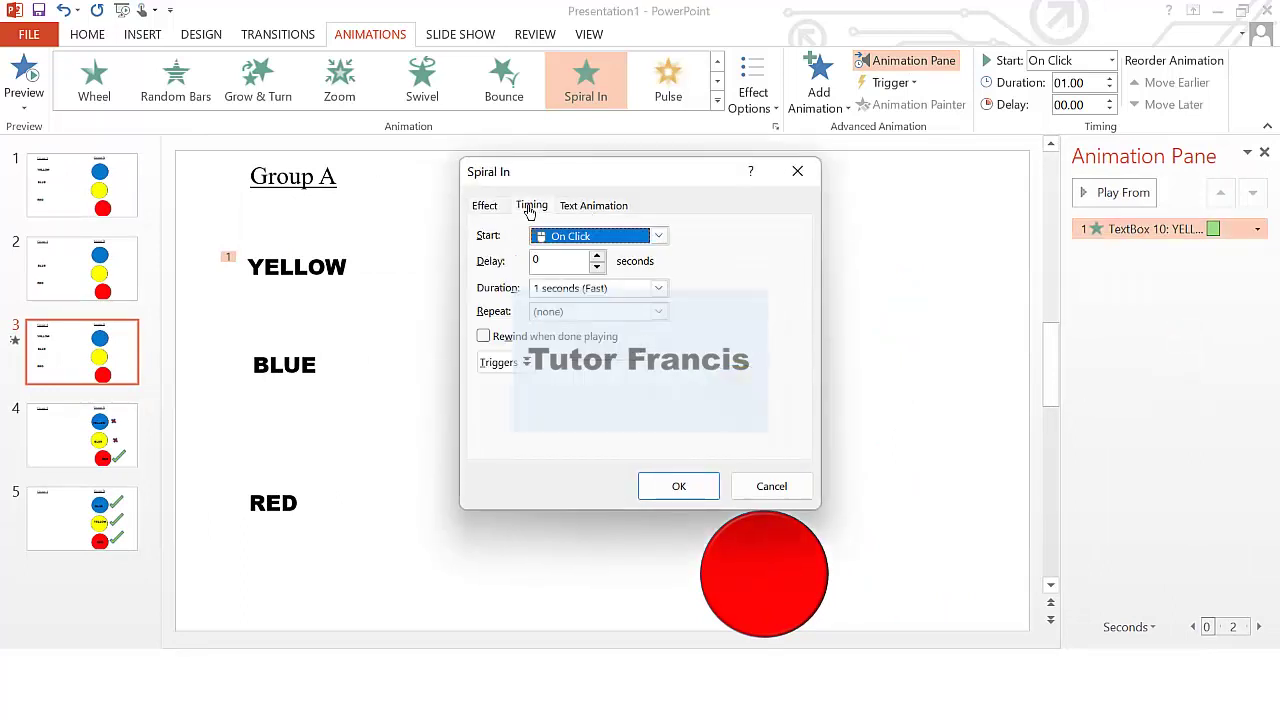
click(597, 240)
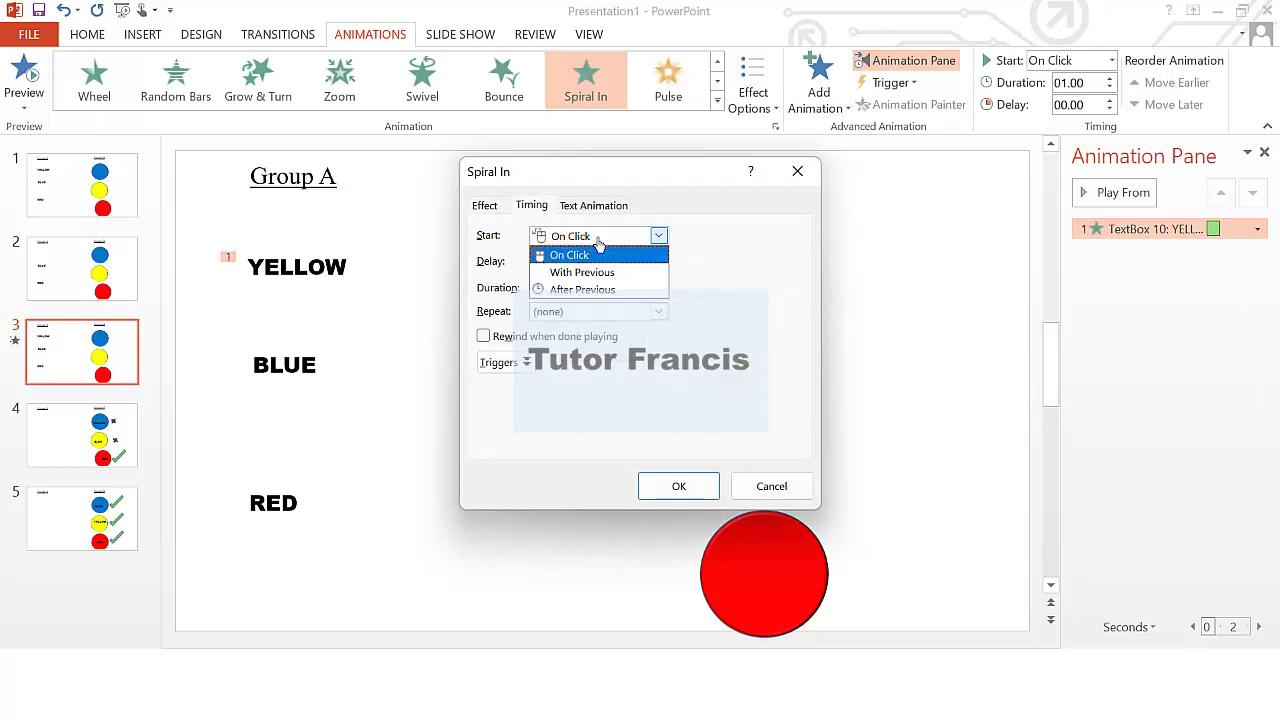
click(591, 290)
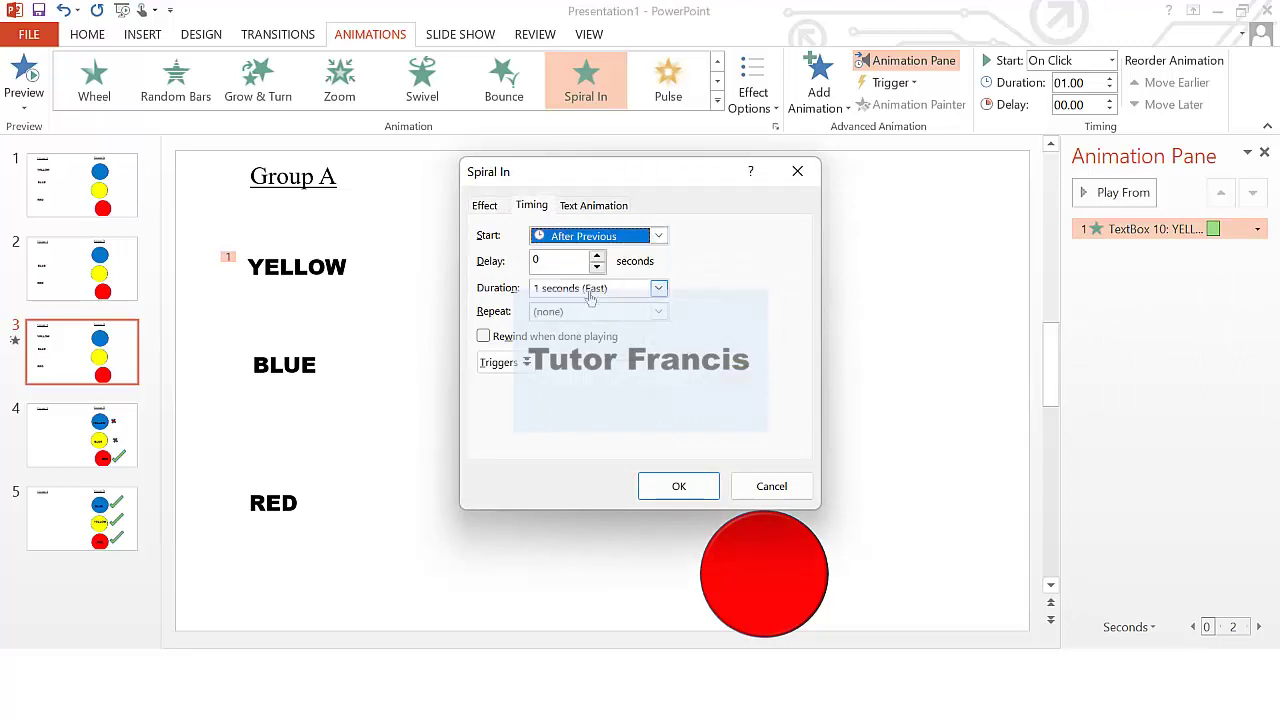
click(657, 313)
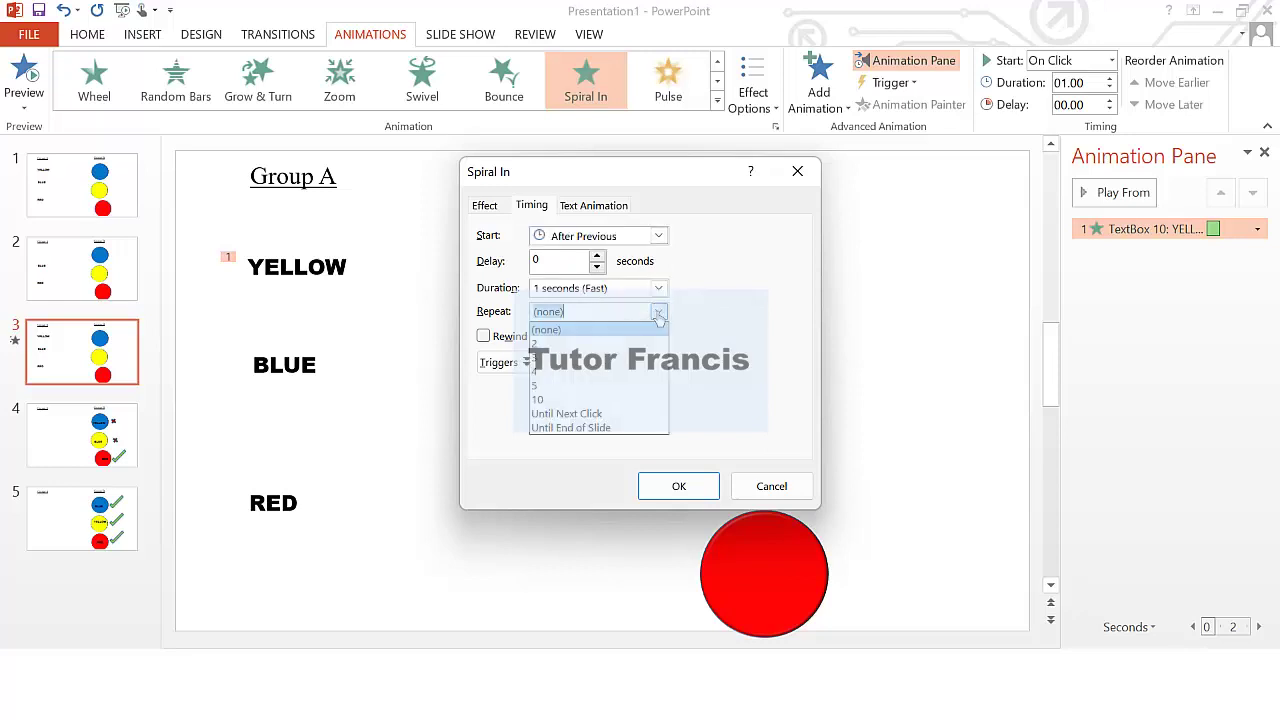
click(568, 414)
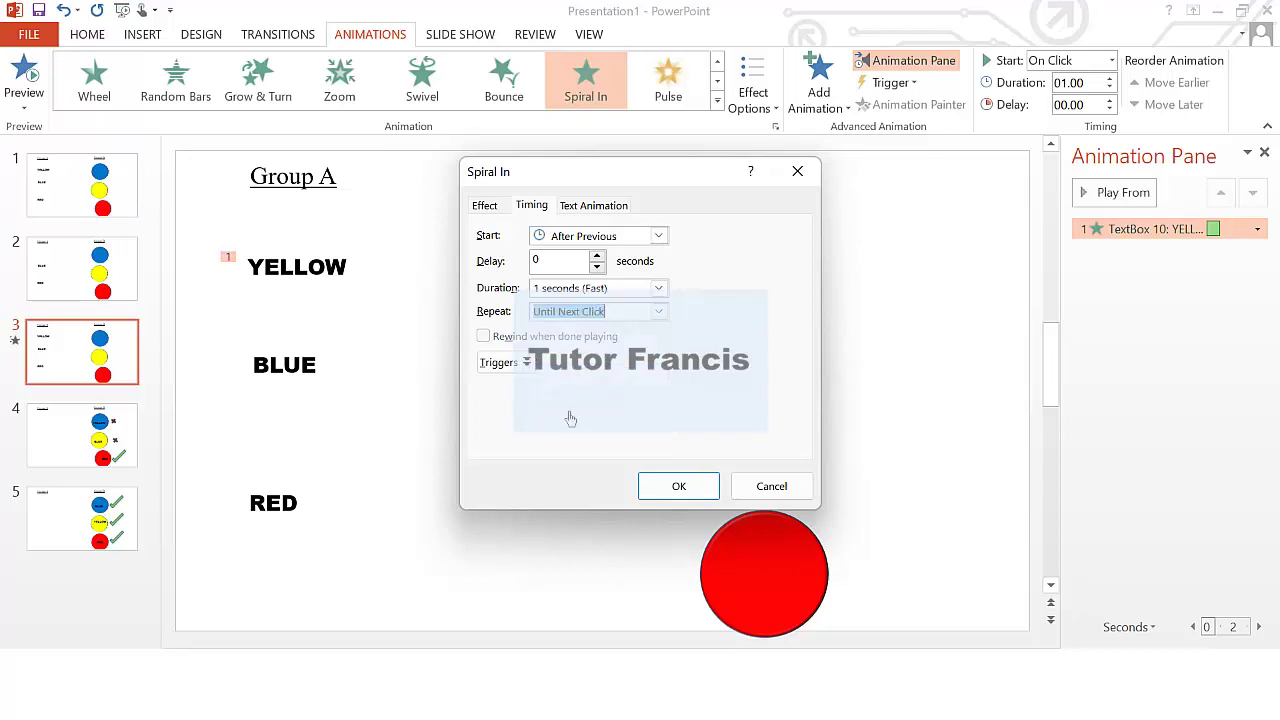
click(661, 488)
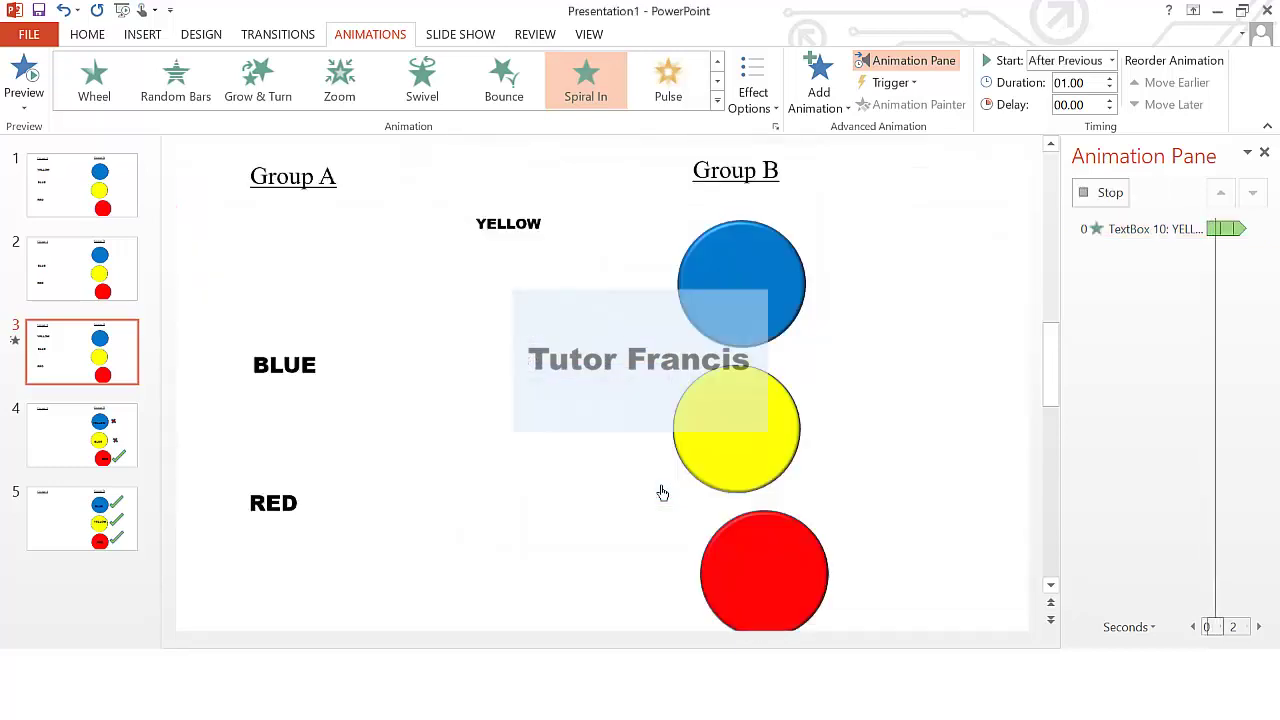
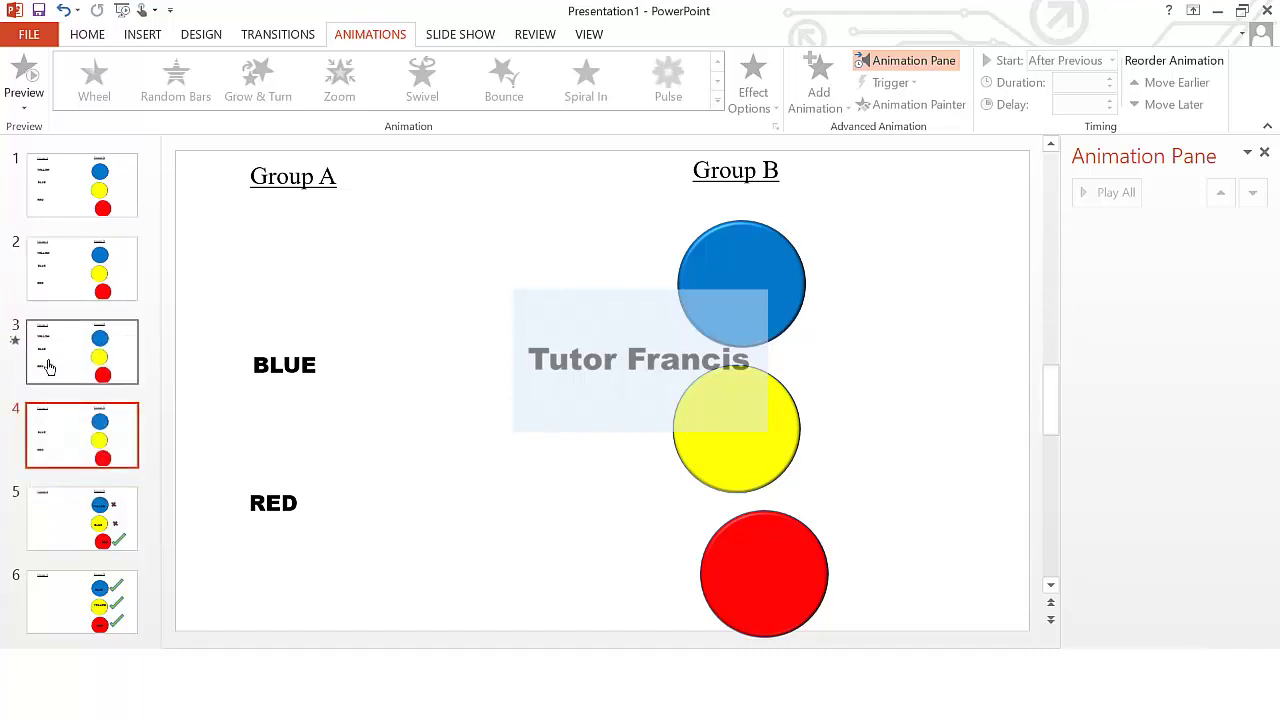
Compare the first four slides to check their Group A labels and the order of the animated slide
click(47, 362)
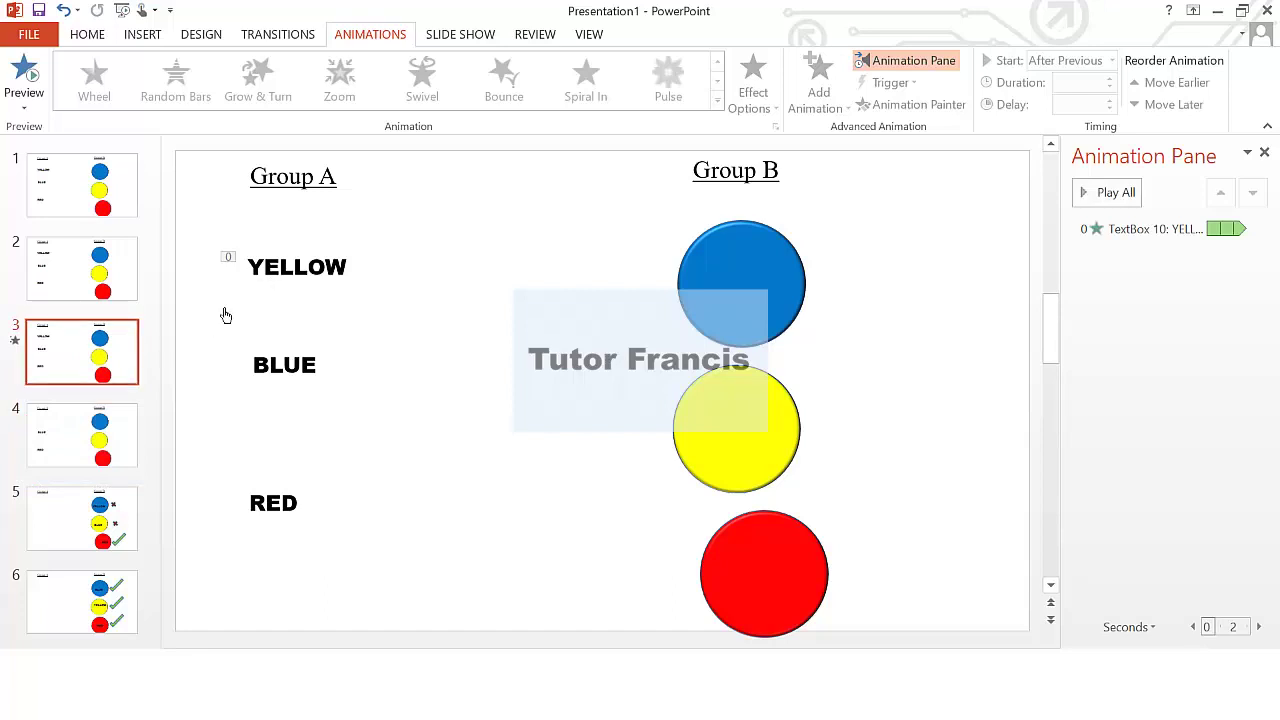
click(77, 431)
click(77, 364)
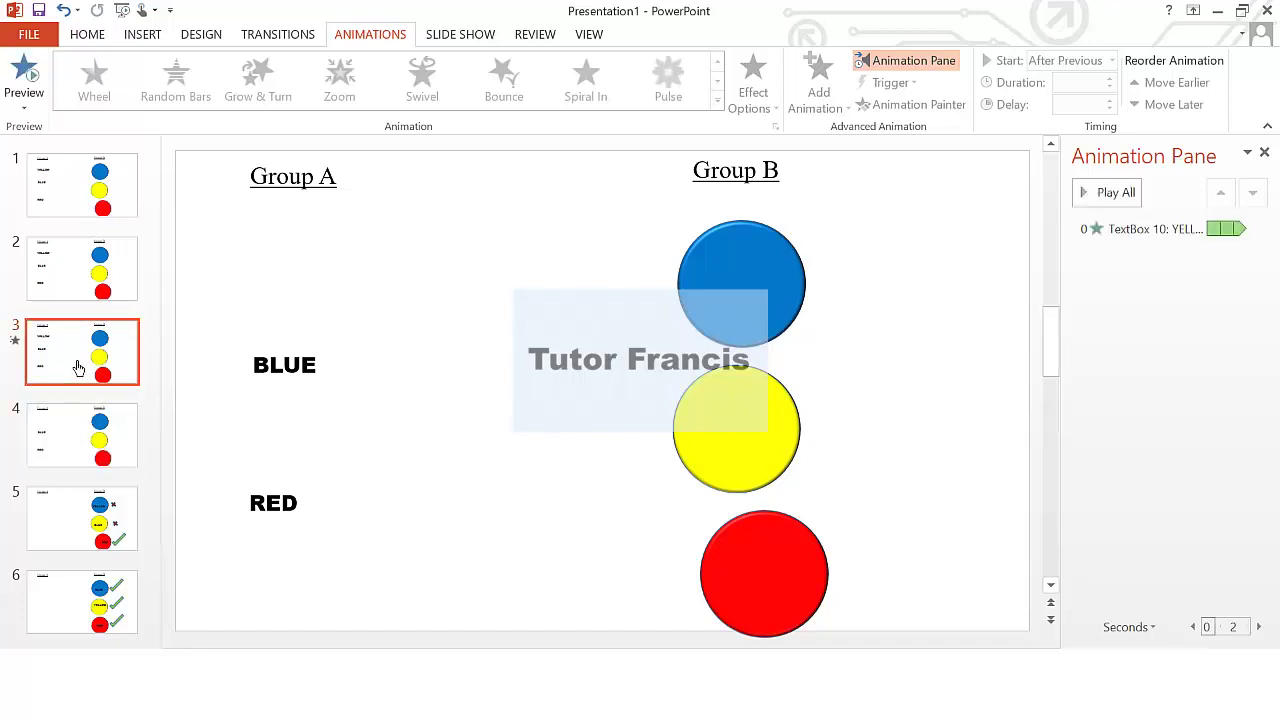
click(87, 446)
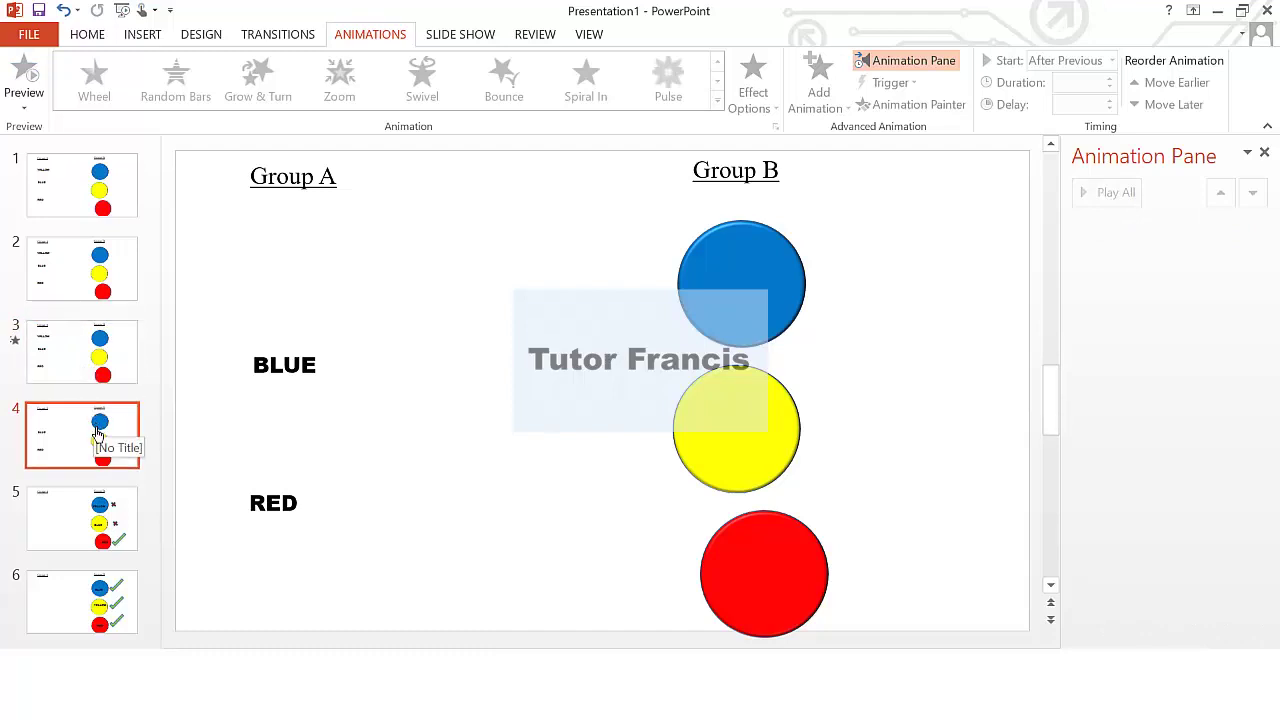
click(69, 275)
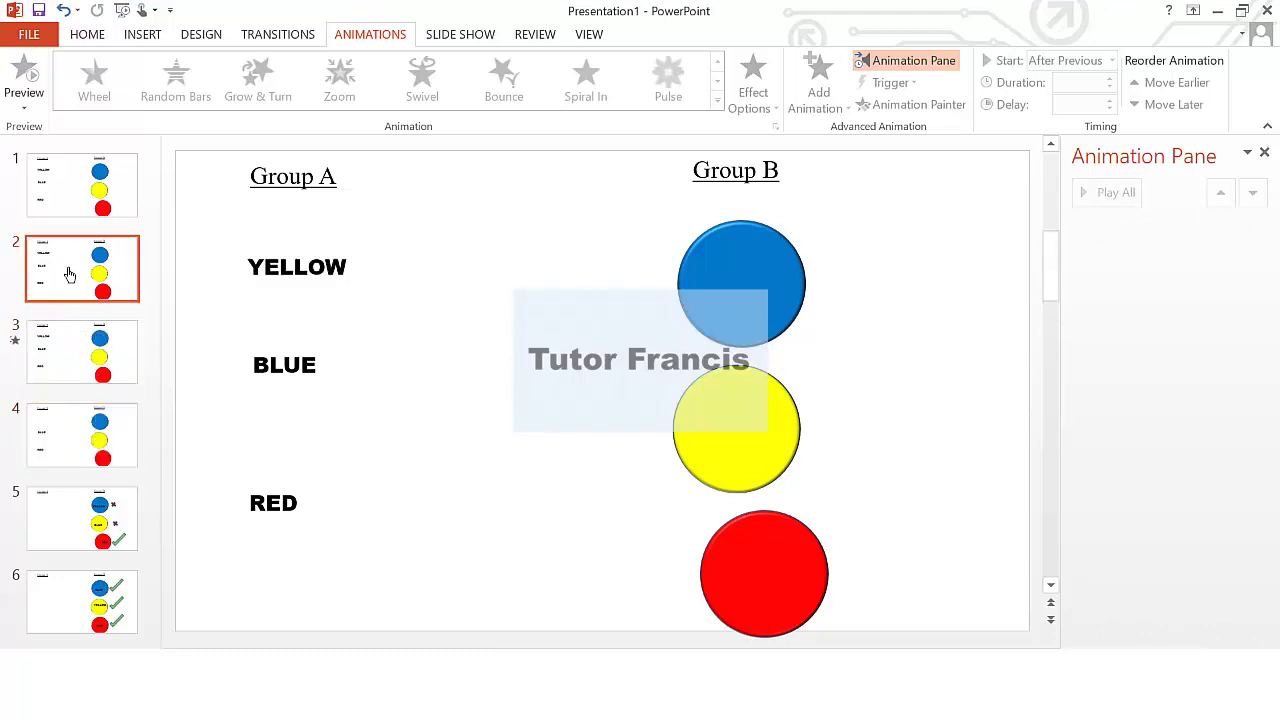
click(71, 331)
click(76, 212)
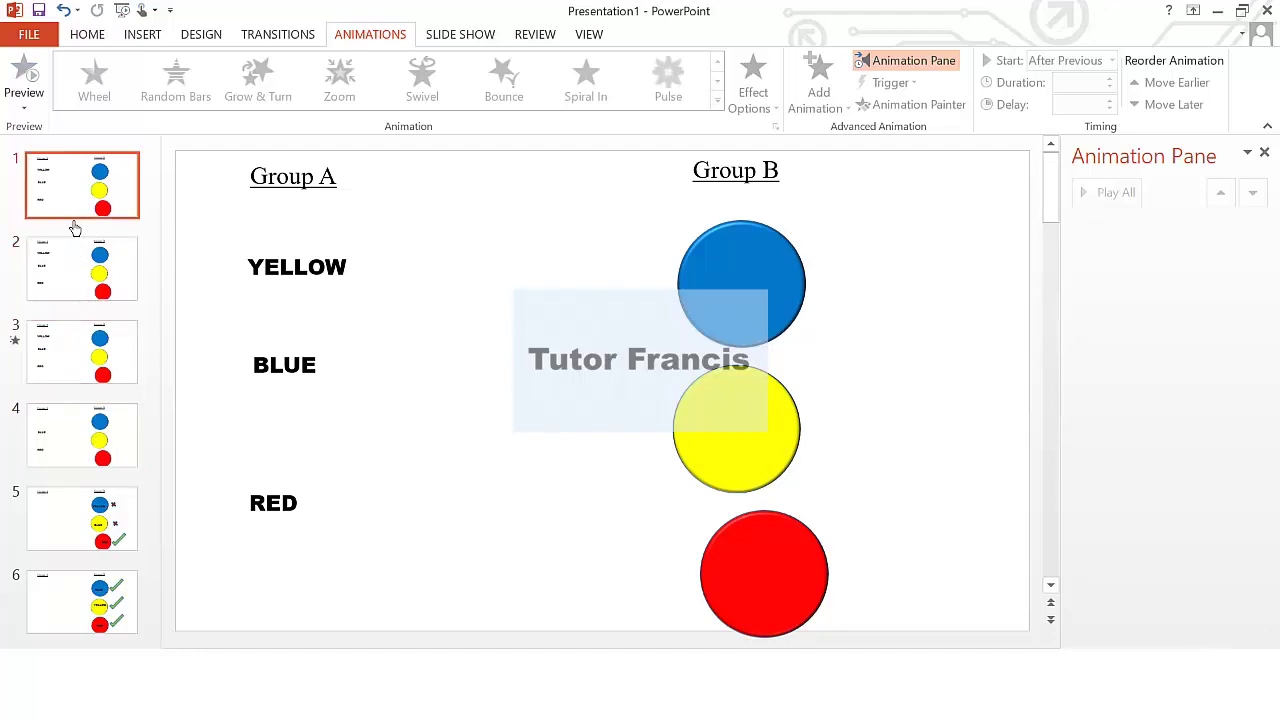
click(78, 262)
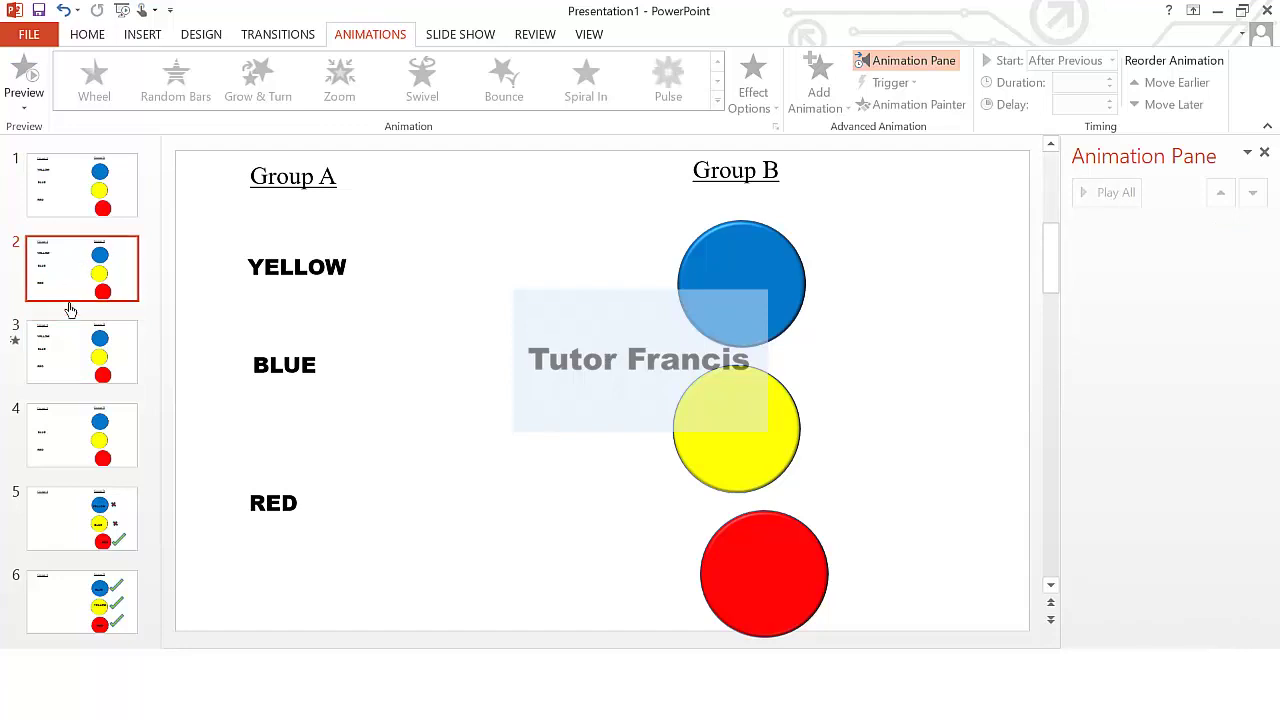
click(70, 342)
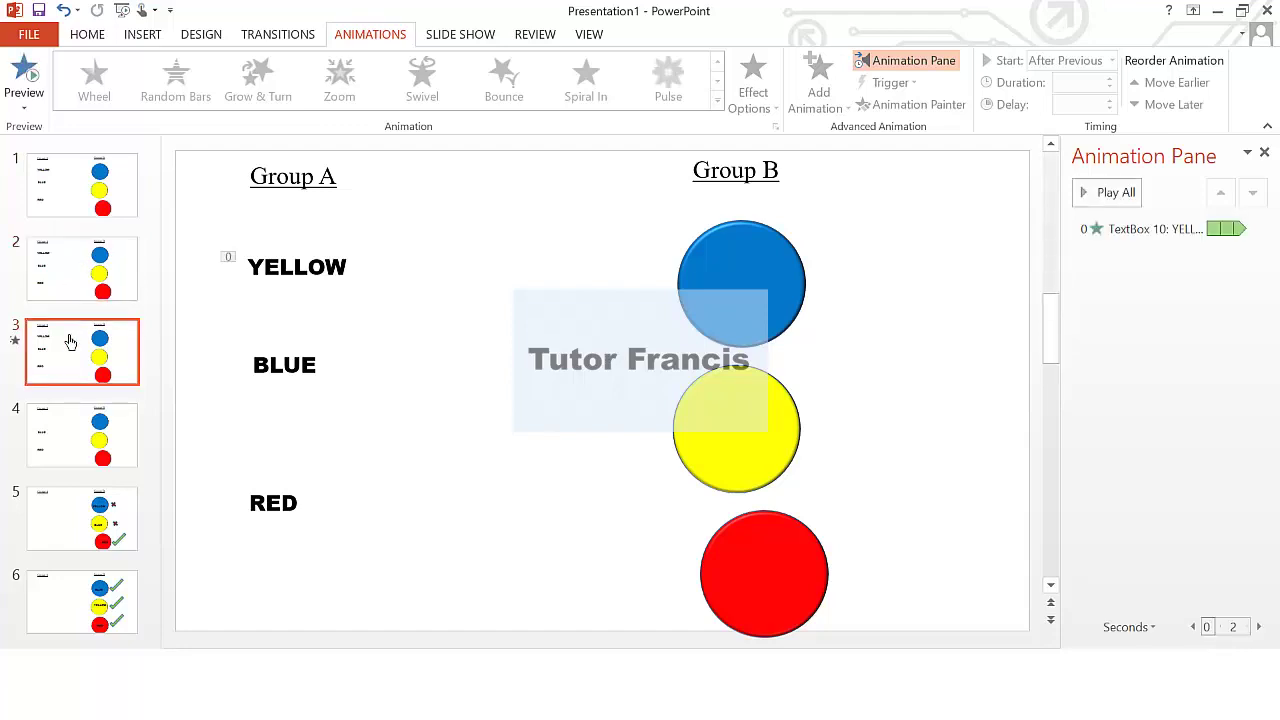
Duplicate the second slide with all three Group A labels
click(71, 246)
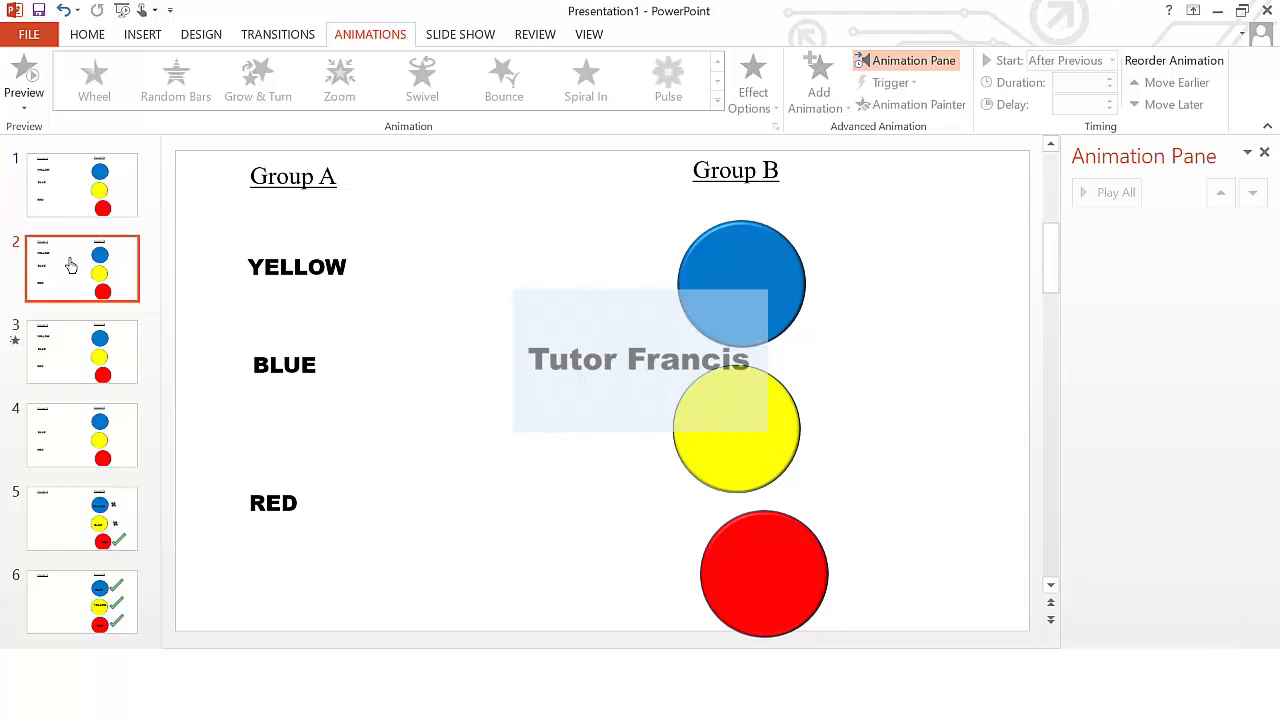
key(ctrl+d)
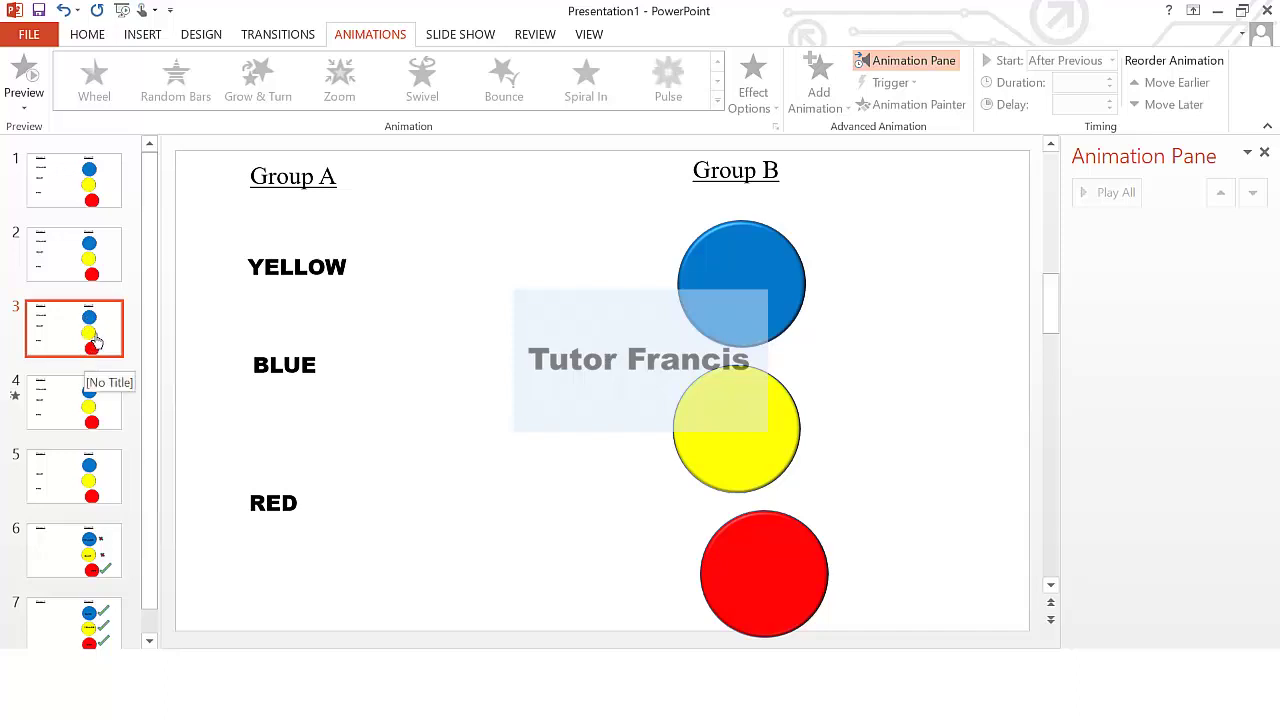
Move the duplicated slide without animation to directly after the animated "YELLOW" slide, making it the fourth slide
drag(95, 343, 88, 428)
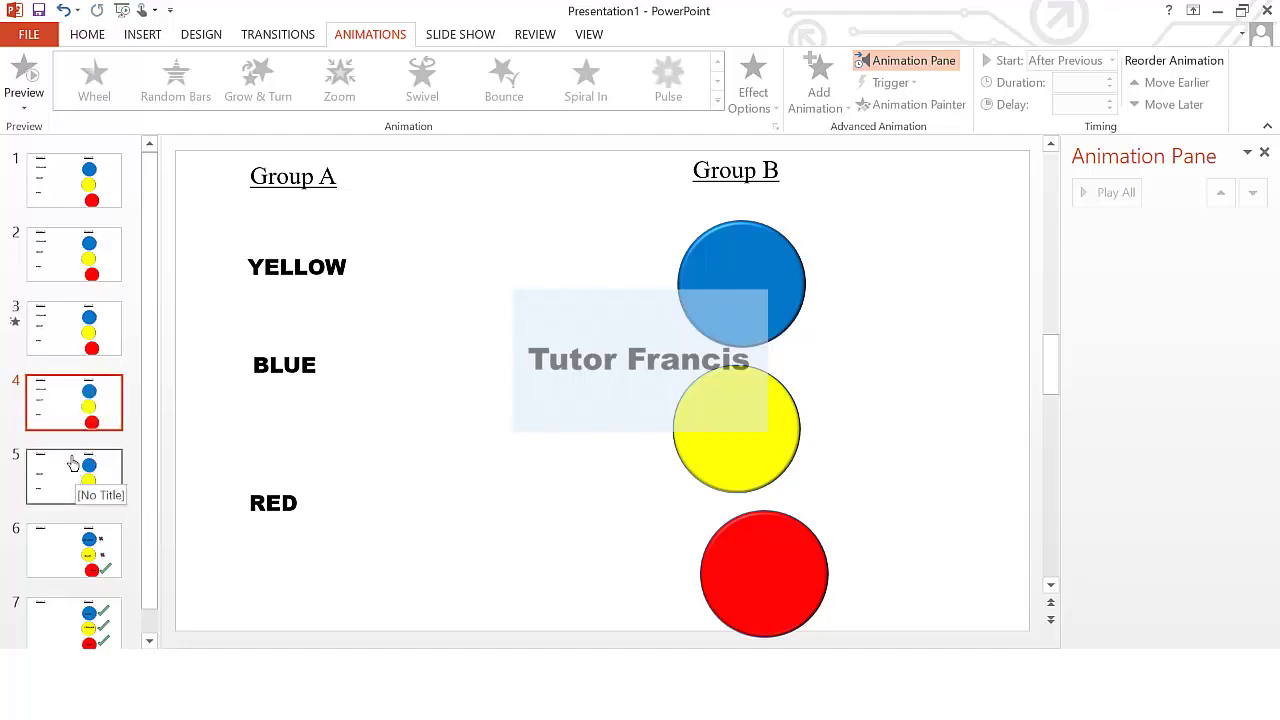
click(78, 346)
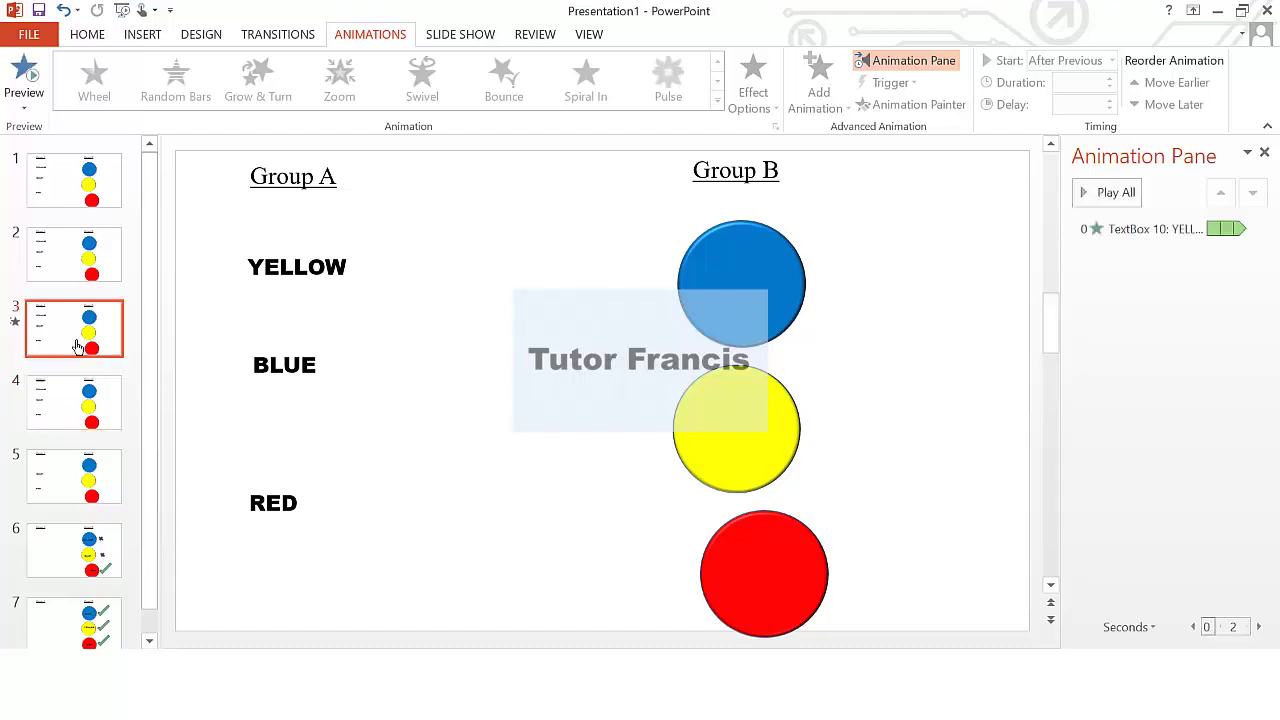
Move the "YELLOW" label from Group A onto the blue circle in Group B on the fourth slide
click(78, 408)
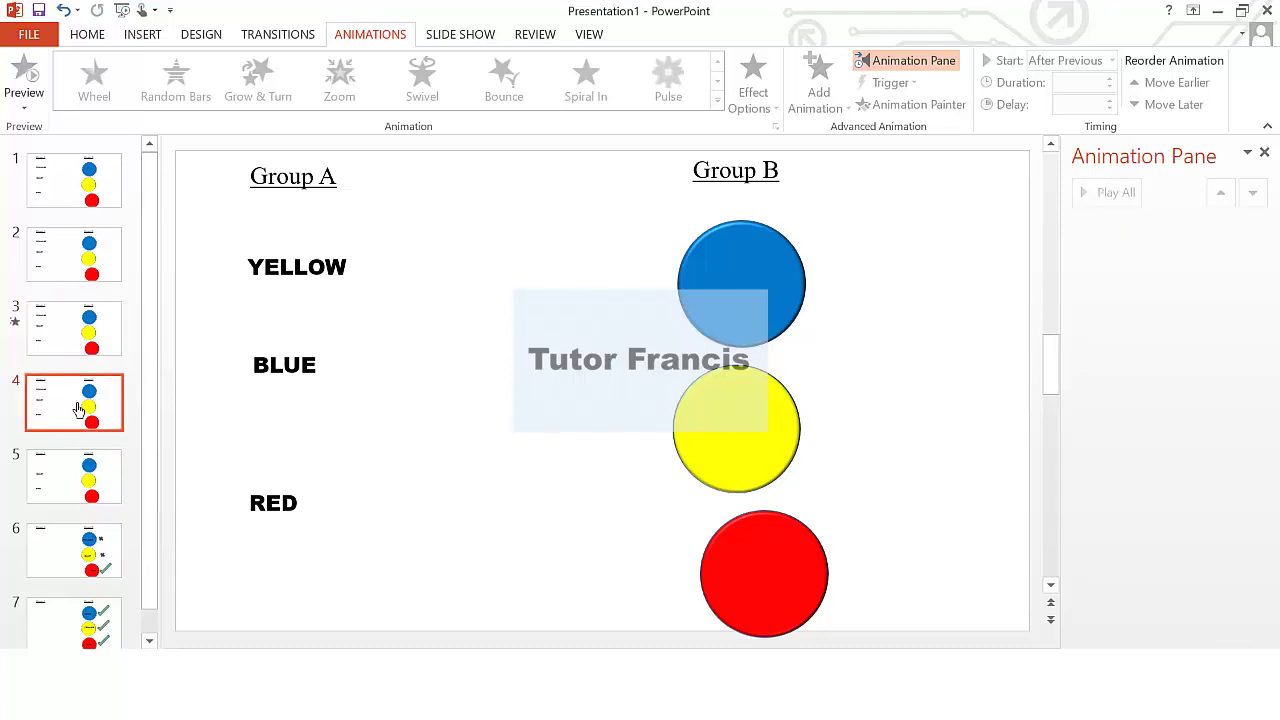
click(302, 293)
drag(303, 295, 742, 310)
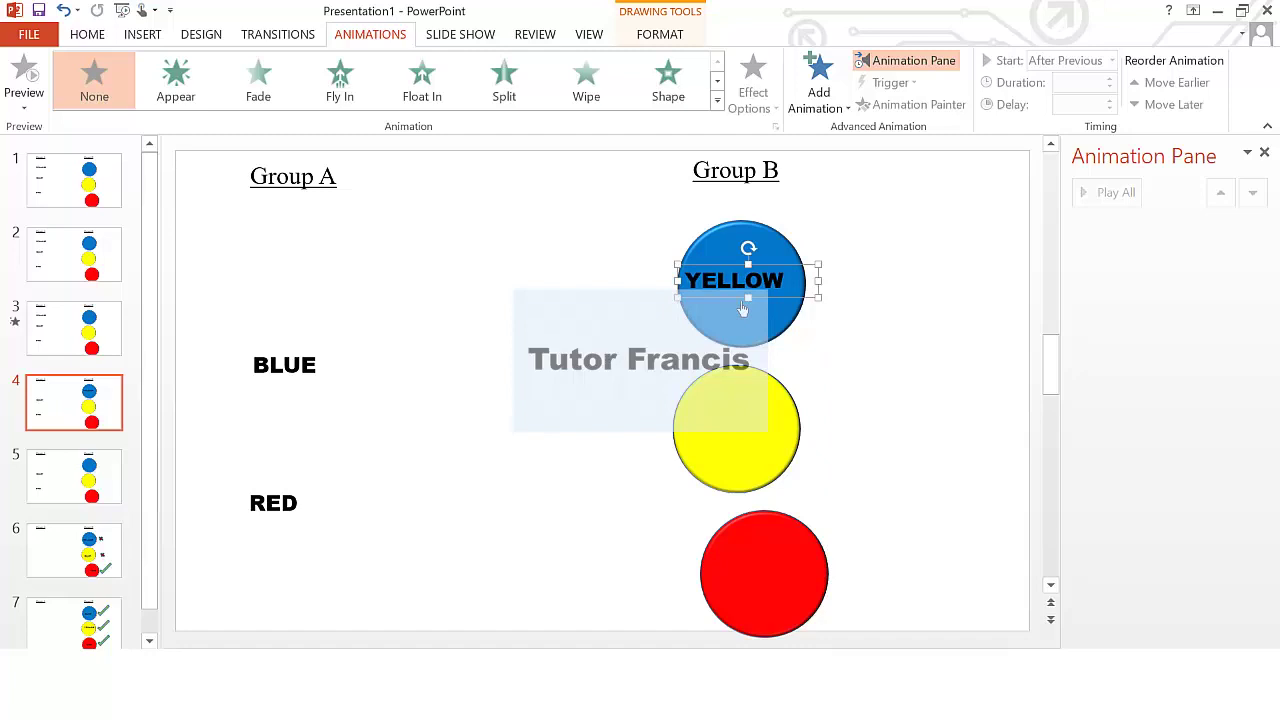
Compare the second, third and fourth slides to check how the "YELLOW" label goes from static to animated to placed on a circle
click(80, 264)
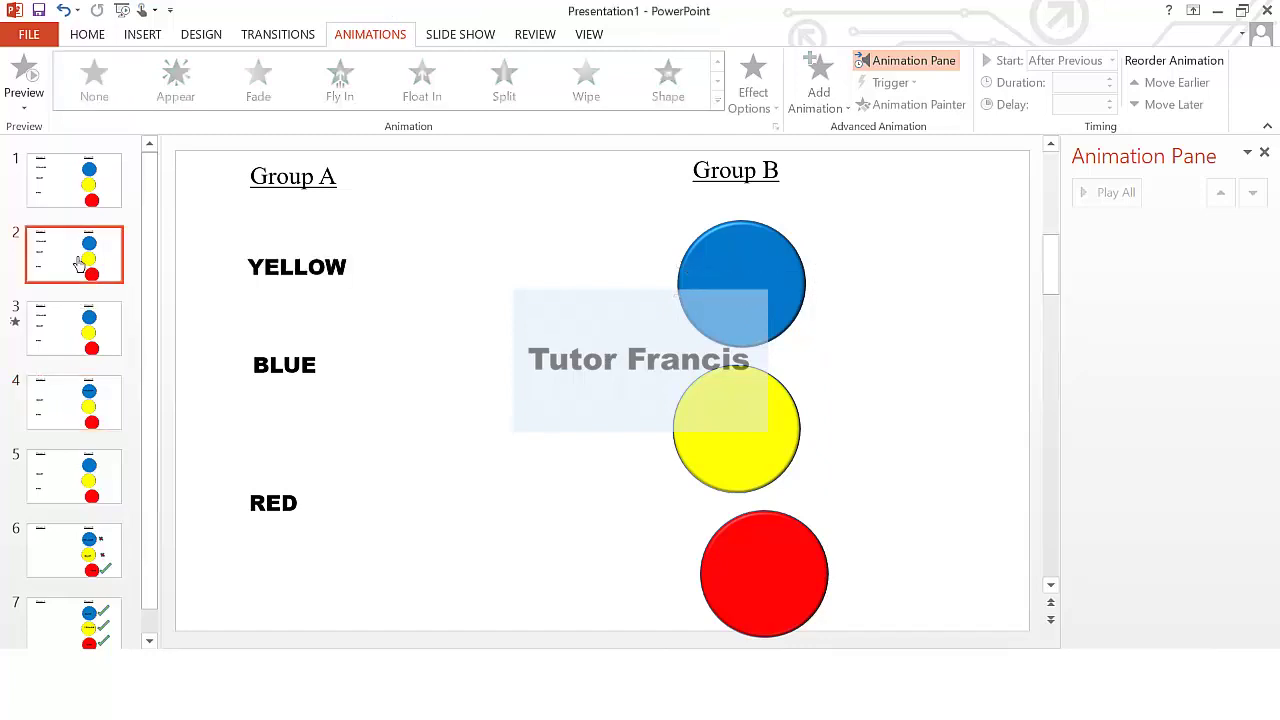
click(73, 350)
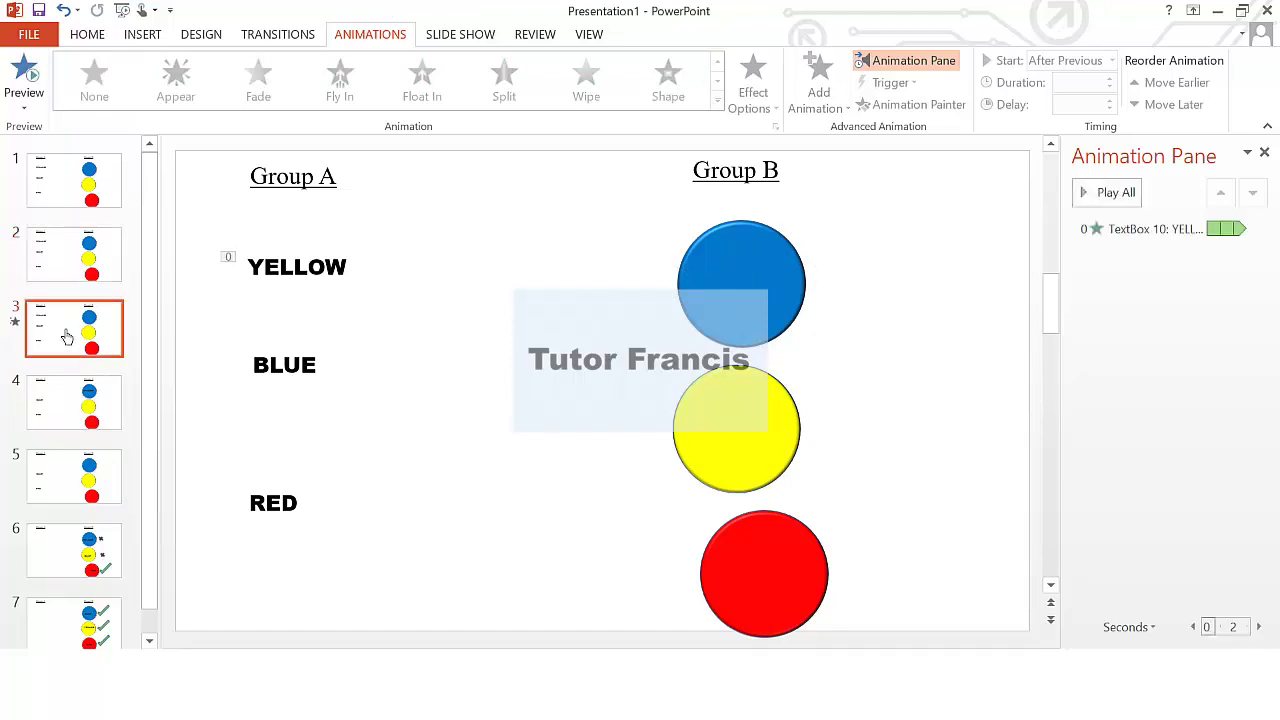
click(69, 392)
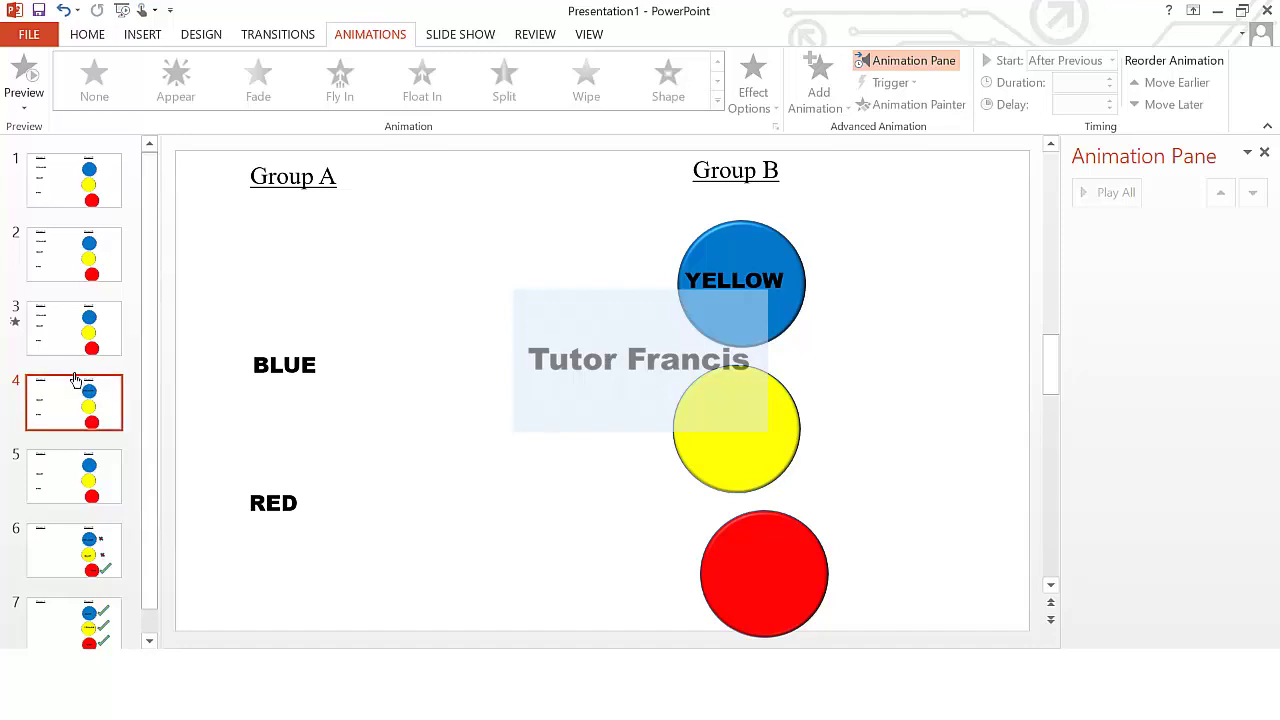
click(60, 340)
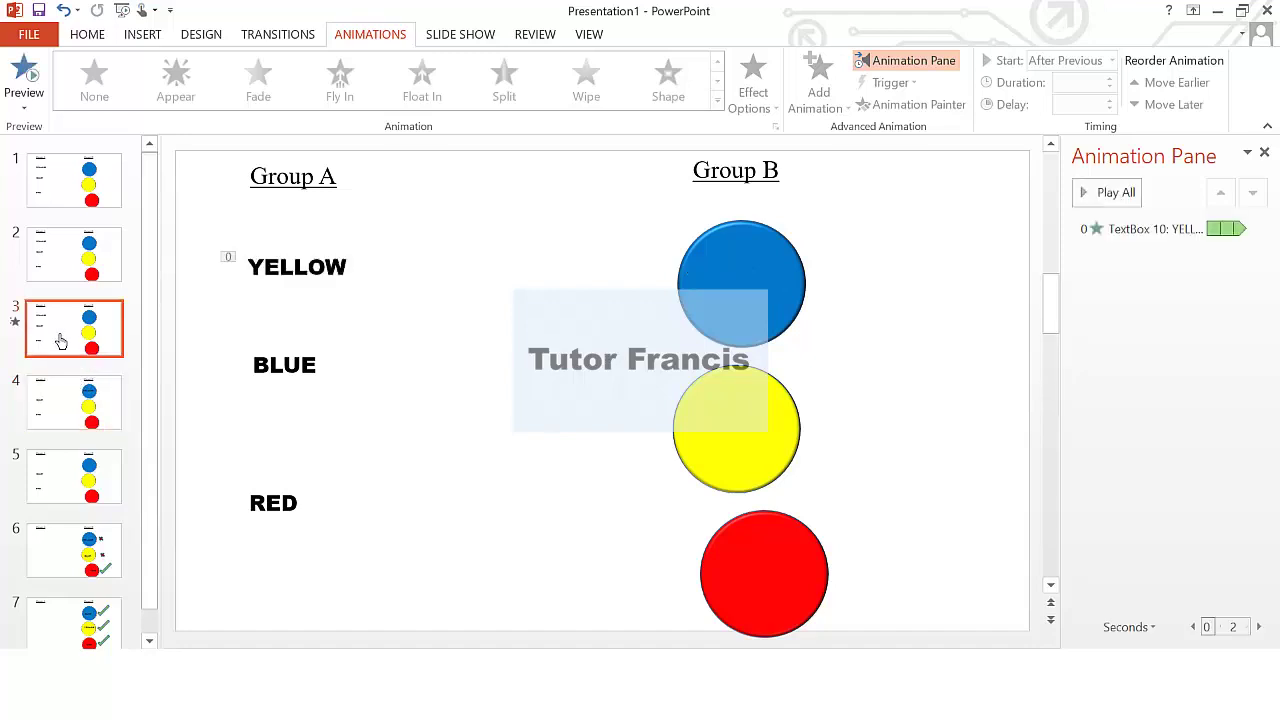
click(70, 406)
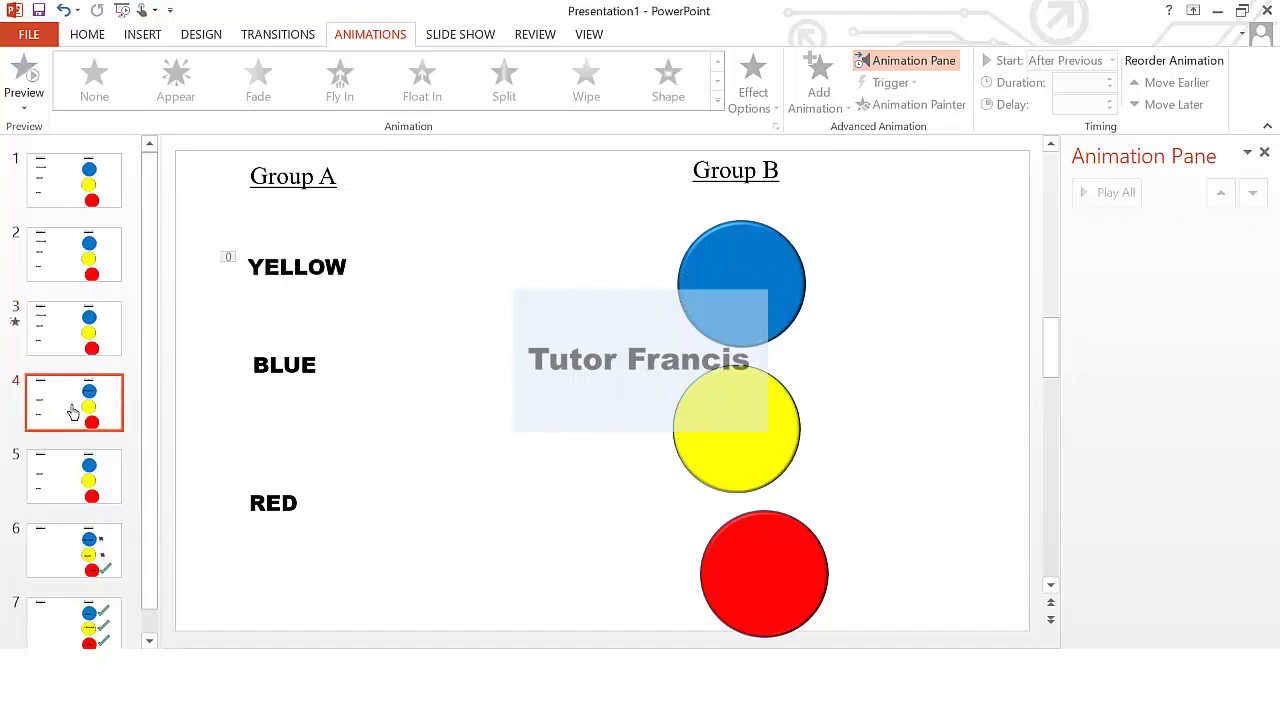
click(55, 328)
click(70, 399)
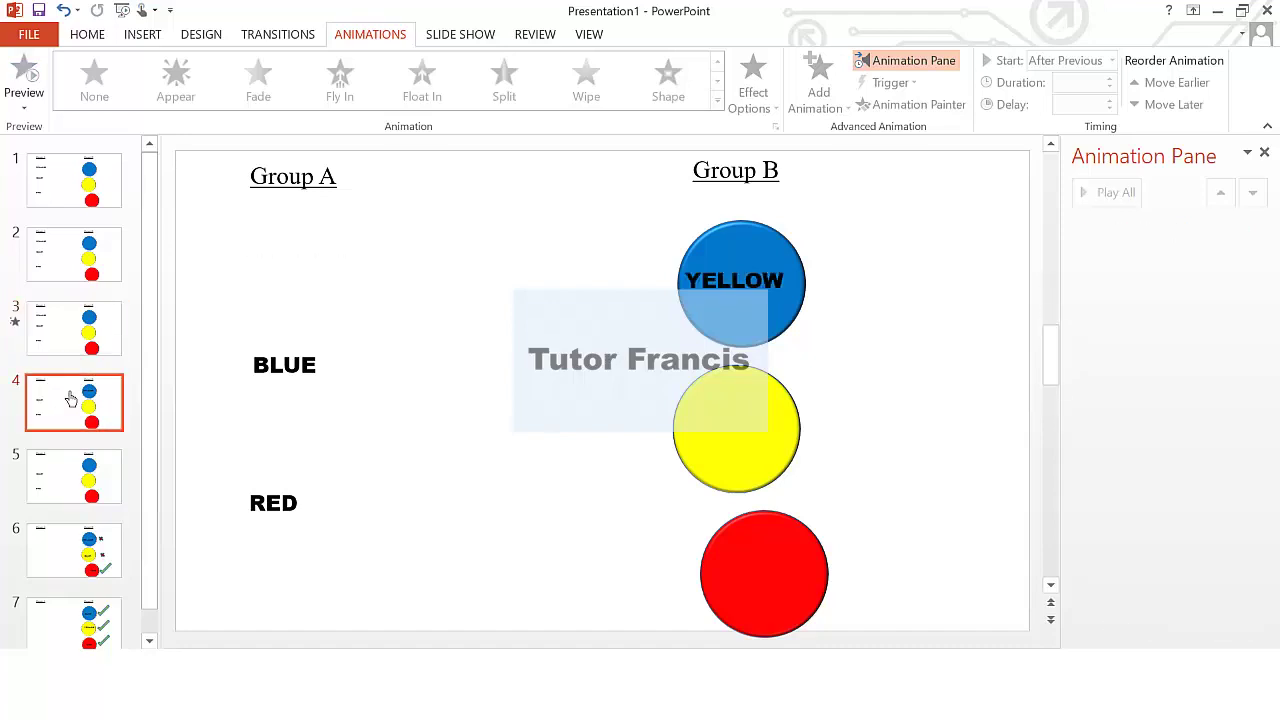
click(55, 332)
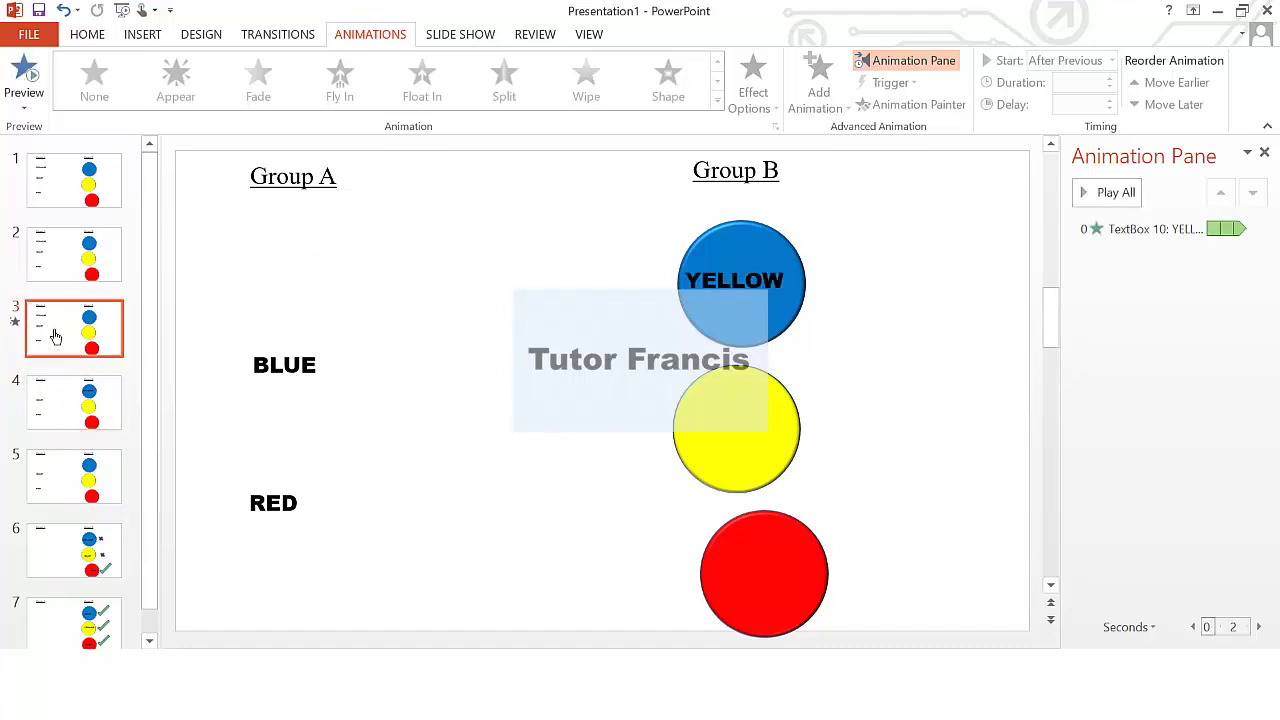
click(64, 404)
click(54, 328)
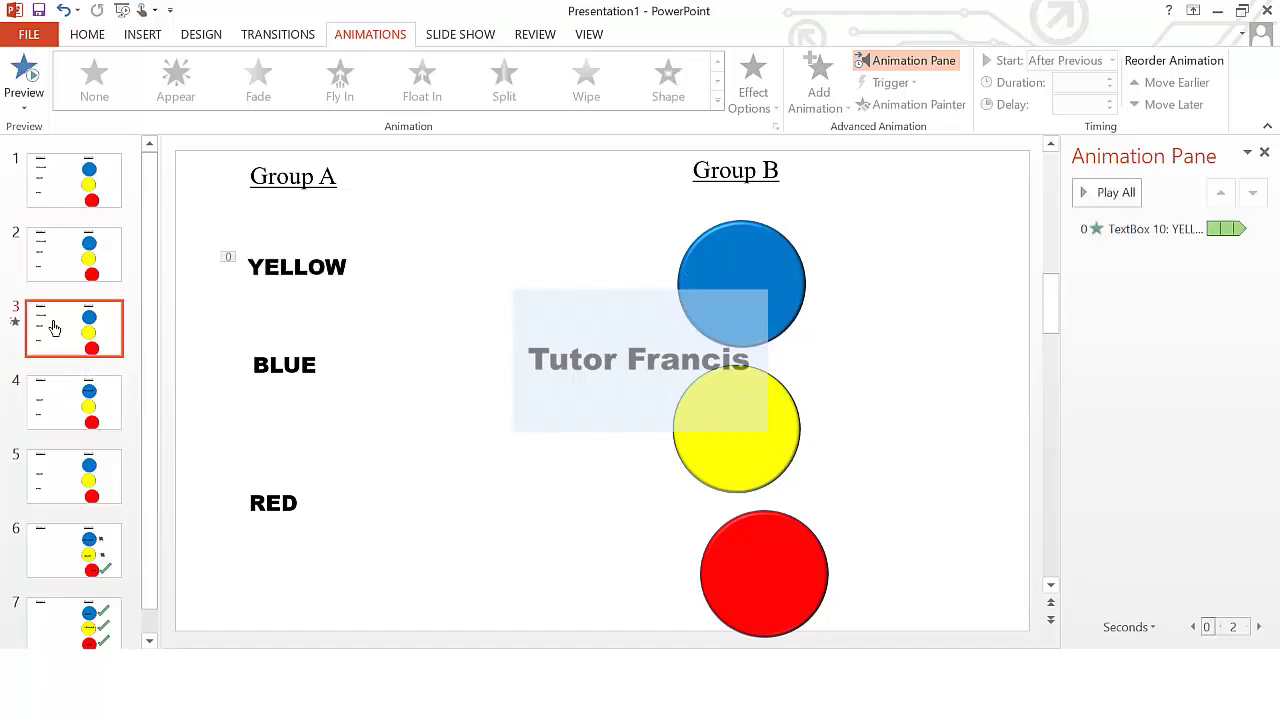